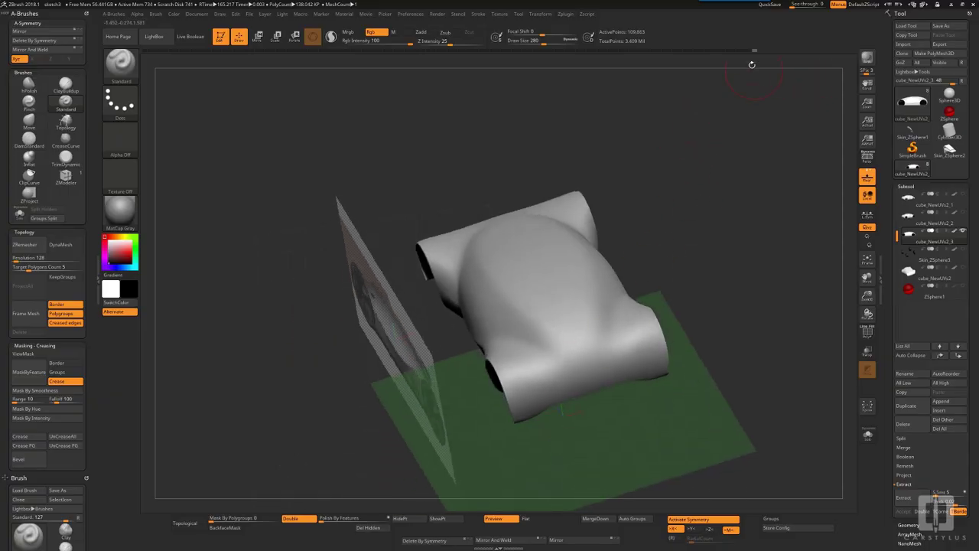
Reduce the Standard brush's draw size to 18 and paint the canopy outline along the body side and around the front.
{"action": "mouse_move", "coordinate": [467, 76]}
{"action": "left_mouse_down"}
{"action": "mouse_move", "coordinate": [678, 131]}
{"action": "mouse_move", "coordinate": [541, 104]}
{"action": "mouse_move", "coordinate": [612, 115]}
{"action": "mouse_move", "coordinate": [615, 68]}
{"action": "mouse_move", "coordinate": [601, 329]}
{"action": "mouse_move", "coordinate": [661, 306]}
{"action": "mouse_move", "coordinate": [744, 298]}
{"action": "left_mouse_up"}
{"action": "left_click", "coordinate": [526, 42]}
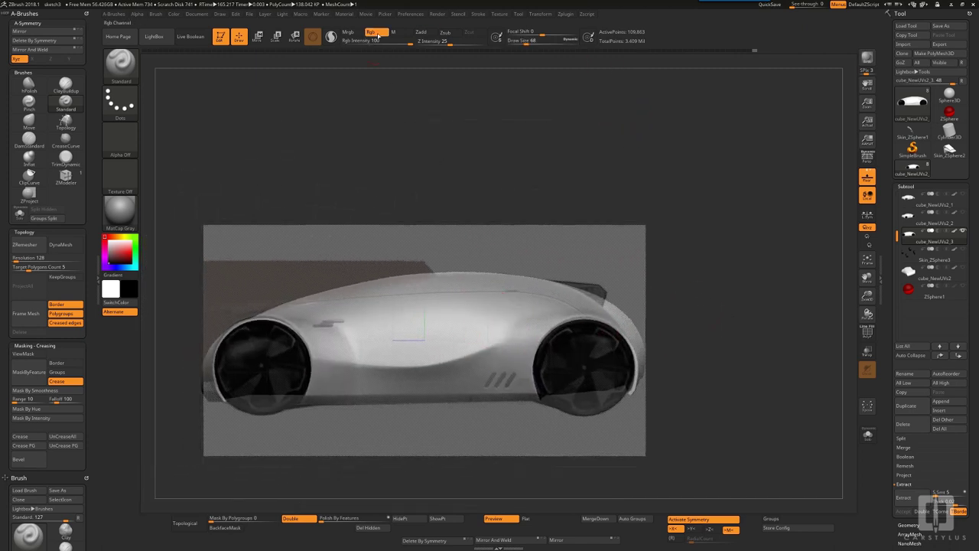
{"action": "left_click_drag", "start_coordinate": [441, 97], "coordinate": [465, 89], "text": "alt"}
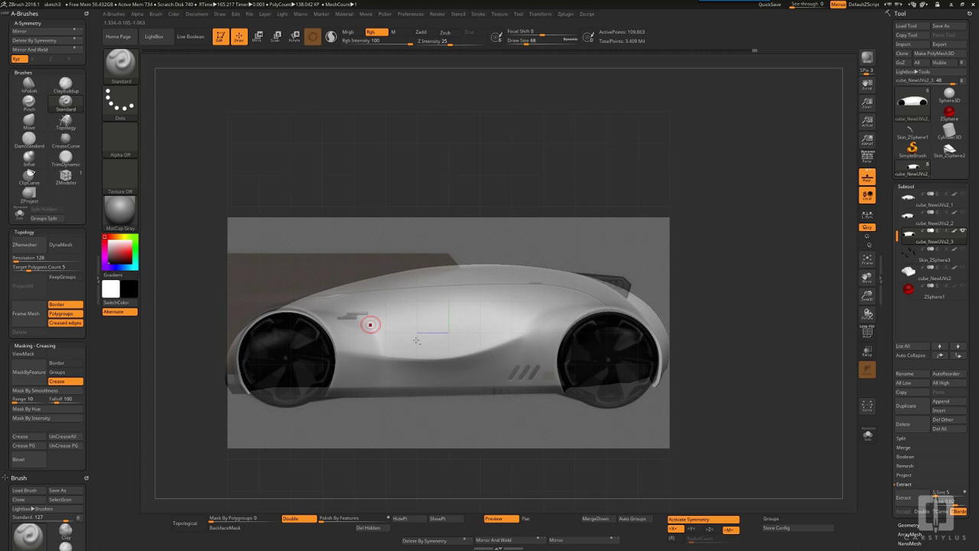
{"action": "left_click_drag", "start_coordinate": [371, 323], "coordinate": [372, 332], "text": "alt"}
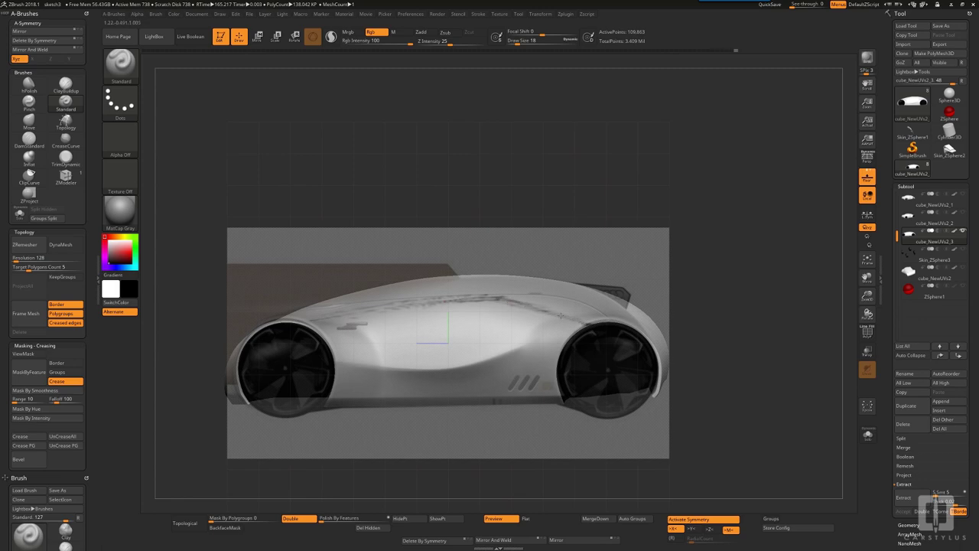
{"action": "left_click_drag", "start_coordinate": [585, 162], "coordinate": [523, 323]}
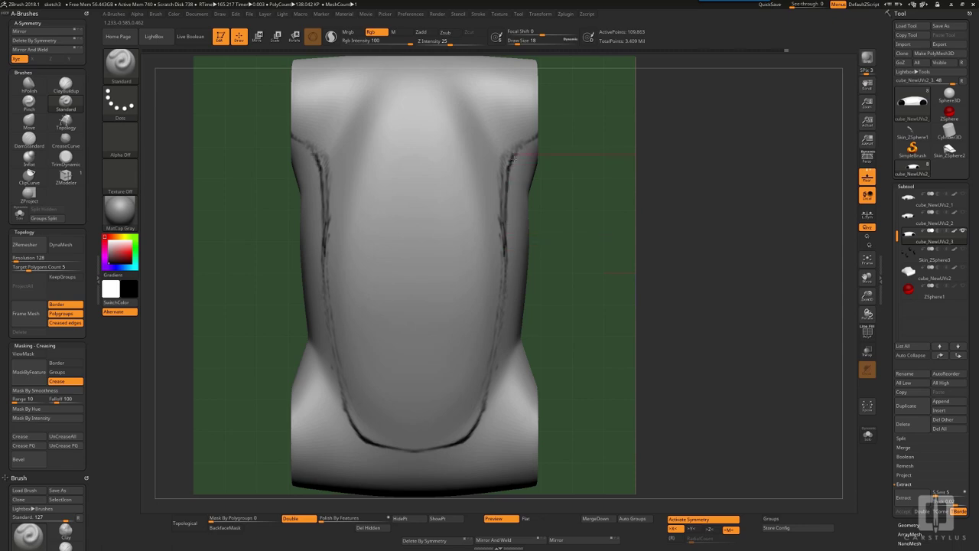
Darken the painted canopy outline along the body sides and sketch the front fender lines, undoing one stroke.
{"action": "left_click_drag", "start_coordinate": [540, 336], "coordinate": [551, 211], "text": "shift"}
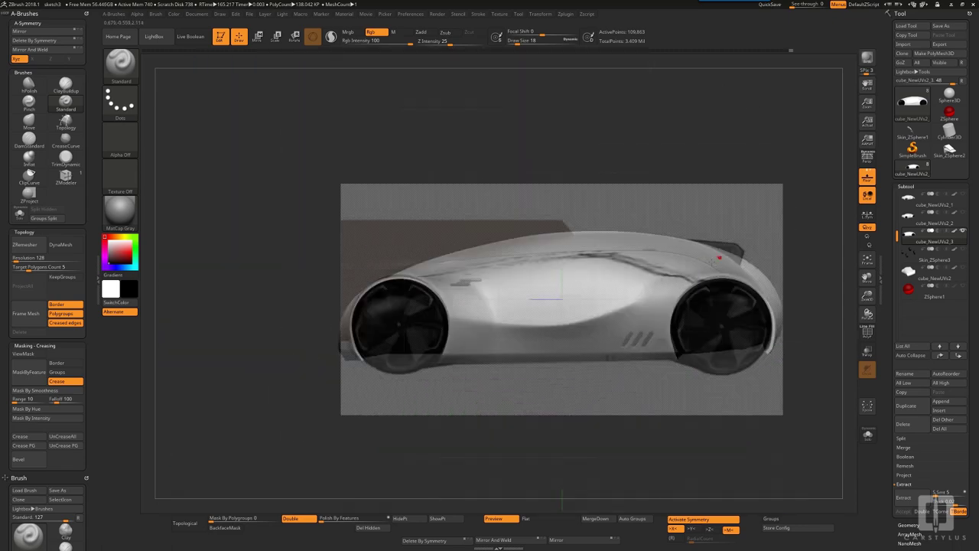
{"action": "right_click_drag", "start_coordinate": [720, 257], "coordinate": [520, 339], "text": "alt"}
{"action": "left_click_drag", "start_coordinate": [551, 314], "coordinate": [546, 283], "text": "alt"}
{"action": "left_click_drag", "start_coordinate": [545, 371], "coordinate": [490, 312]}
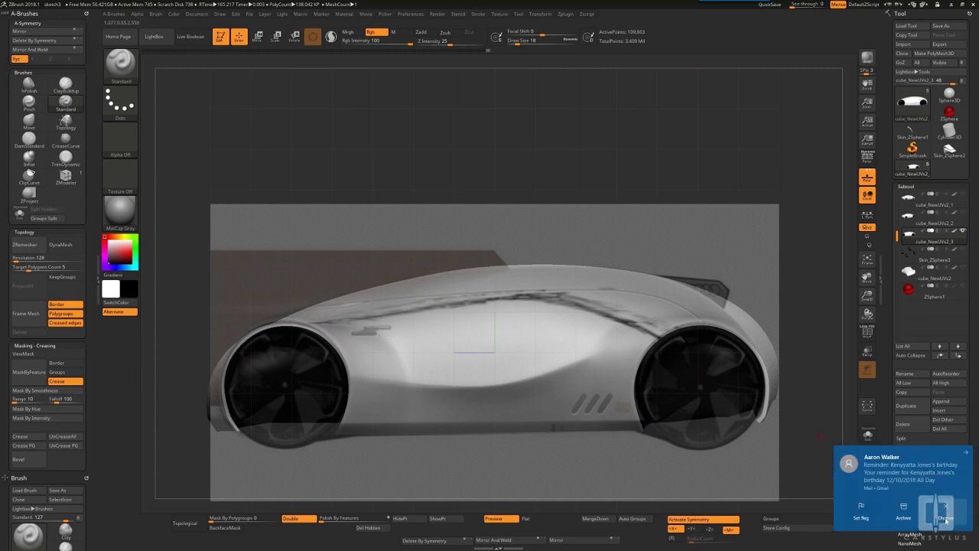
{"action": "left_click", "coordinate": [947, 520]}
{"action": "mouse_move", "coordinate": [502, 300]}
{"action": "left_mouse_down"}
{"action": "mouse_move", "coordinate": [540, 321]}
{"action": "mouse_move", "coordinate": [505, 317]}
{"action": "mouse_move", "coordinate": [452, 360]}
{"action": "mouse_move", "coordinate": [366, 372]}
{"action": "left_mouse_up"}
{"action": "key", "text": "ctrl+z"}
{"action": "left_click_drag", "start_coordinate": [442, 329], "coordinate": [414, 353]}
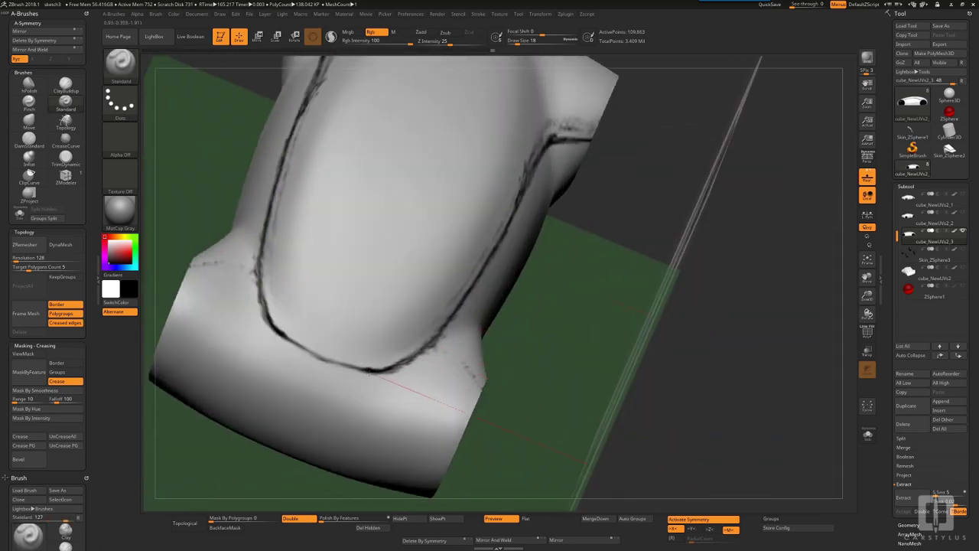
Paint the spoiler arc and the rear window outline on the tail of the car body.
{"action": "left_click_drag", "start_coordinate": [536, 383], "coordinate": [651, 298]}
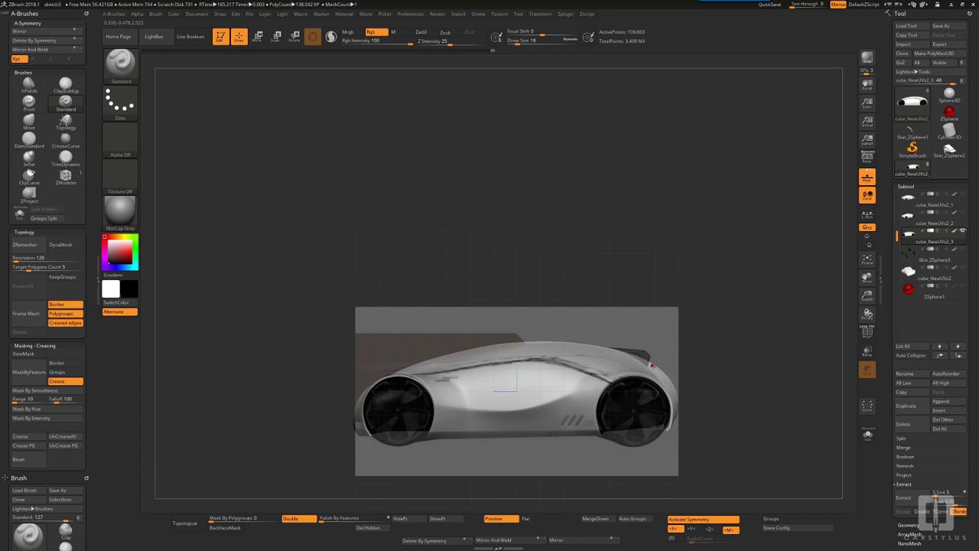
{"action": "left_click_drag", "start_coordinate": [697, 366], "coordinate": [723, 386]}
{"action": "left_click_drag", "start_coordinate": [639, 372], "coordinate": [658, 358]}
{"action": "left_click_drag", "start_coordinate": [649, 299], "coordinate": [652, 368]}
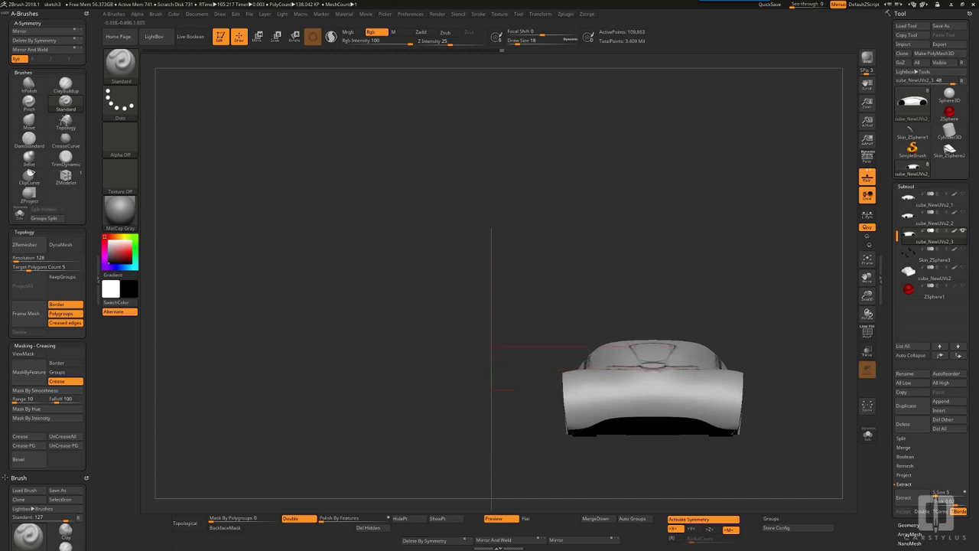
{"action": "left_click_drag", "start_coordinate": [656, 368], "coordinate": [636, 374]}
Paint the headlight lines on the nose and thicken the rear window outline with a draw size of 27.
{"action": "left_click_drag", "start_coordinate": [677, 346], "coordinate": [614, 410], "text": "shift"}
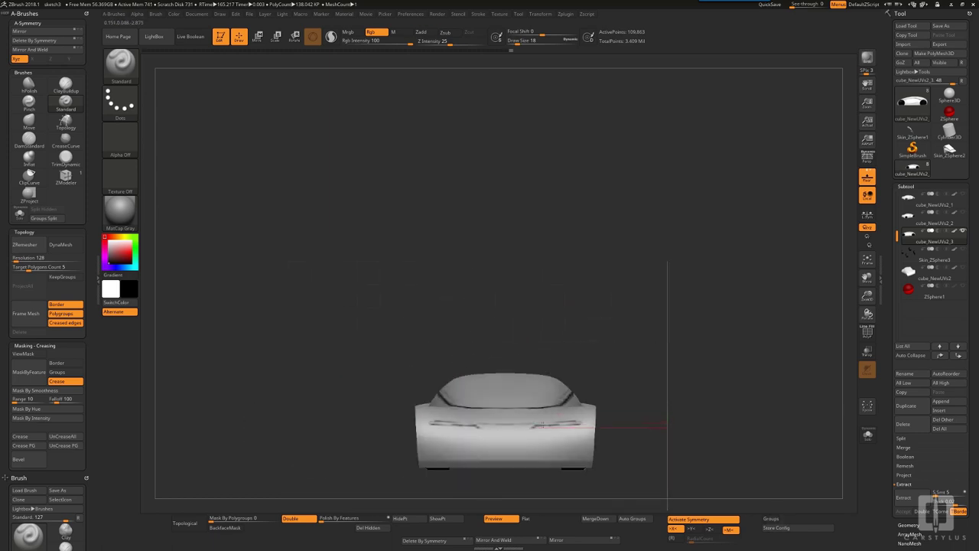
{"action": "left_click_drag", "start_coordinate": [685, 399], "coordinate": [654, 428]}
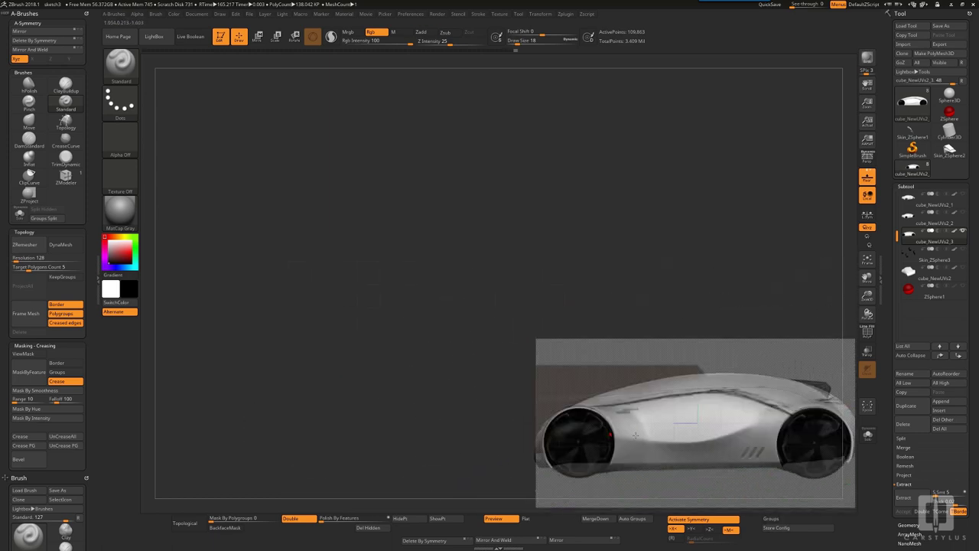
{"action": "mouse_move", "coordinate": [620, 416]}
{"action": "right_mouse_down"}
{"action": "mouse_move", "coordinate": [635, 389]}
{"action": "mouse_move", "coordinate": [617, 267]}
{"action": "mouse_move", "coordinate": [788, 436]}
{"action": "mouse_move", "coordinate": [631, 411]}
{"action": "right_mouse_up"}
{"action": "left_click_drag", "start_coordinate": [630, 411], "coordinate": [534, 170], "text": "shift"}
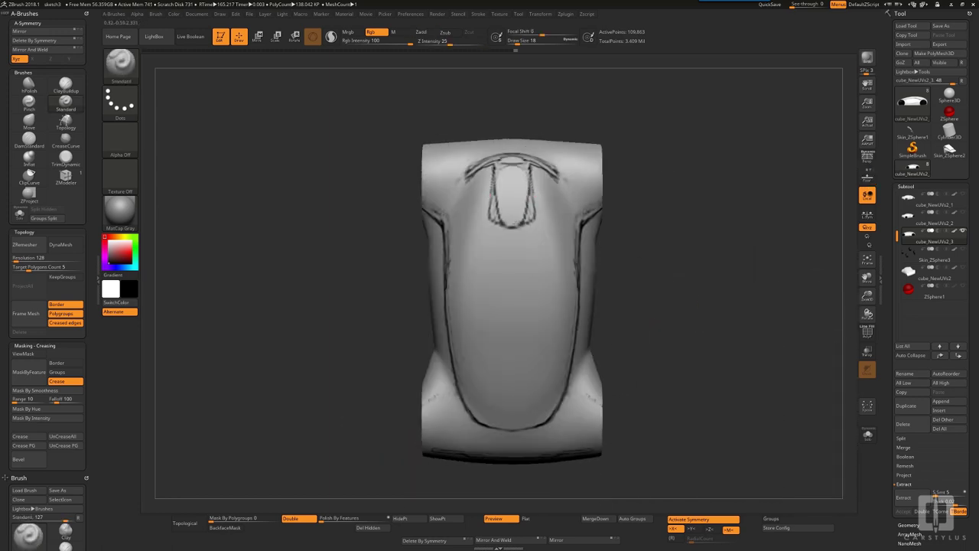
{"action": "left_click_drag", "start_coordinate": [537, 215], "coordinate": [538, 215]}
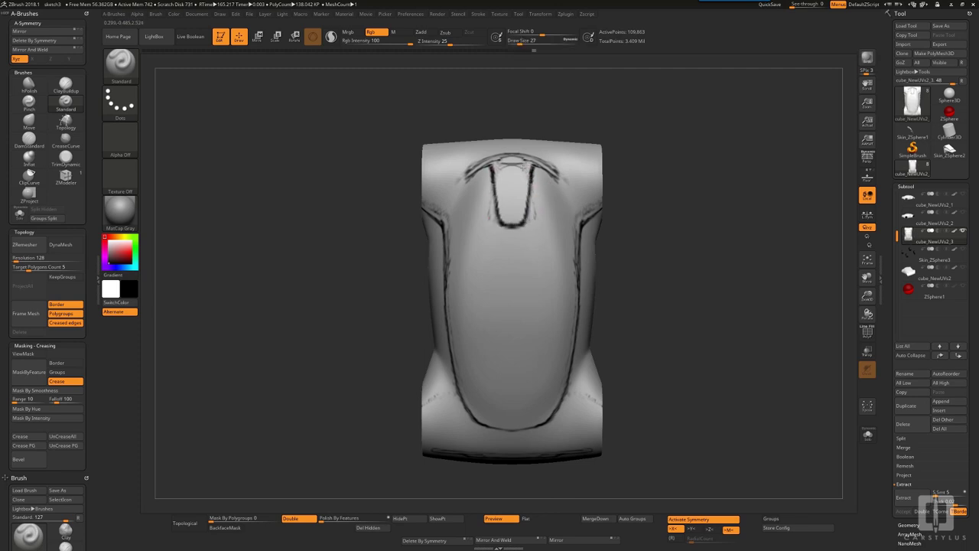
Duplicate the painted body subtool cube_NewUVs2_3 and select the copy.
{"action": "right_click_drag", "start_coordinate": [524, 168], "coordinate": [583, 248]}
{"action": "right_click_drag", "start_coordinate": [583, 248], "coordinate": [531, 430], "text": "ctrl"}
{"action": "key", "text": "ctrl+shift+d"}
{"action": "left_click", "coordinate": [931, 251]}
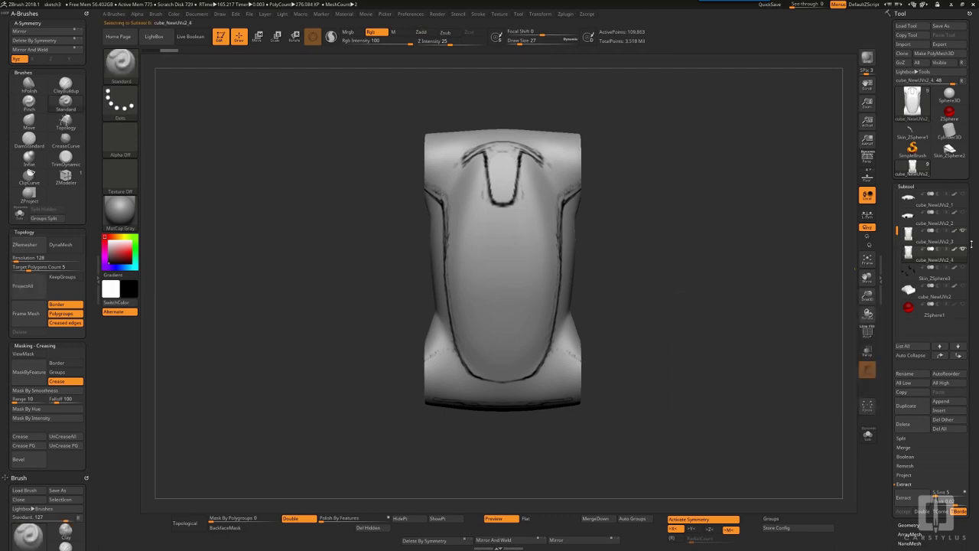
Enlarge the brush and mask the canopy area beside the painted line, from the rear fender forward, on the duplicated body.
{"action": "mouse_move", "coordinate": [737, 312]}
{"action": "right_mouse_down", "text": "shift"}
{"action": "mouse_move", "coordinate": [647, 319]}
{"action": "mouse_move", "coordinate": [650, 367]}
{"action": "mouse_move", "coordinate": [633, 455]}
{"action": "right_mouse_up", "text": "shift"}
{"action": "key", "text": "s"}
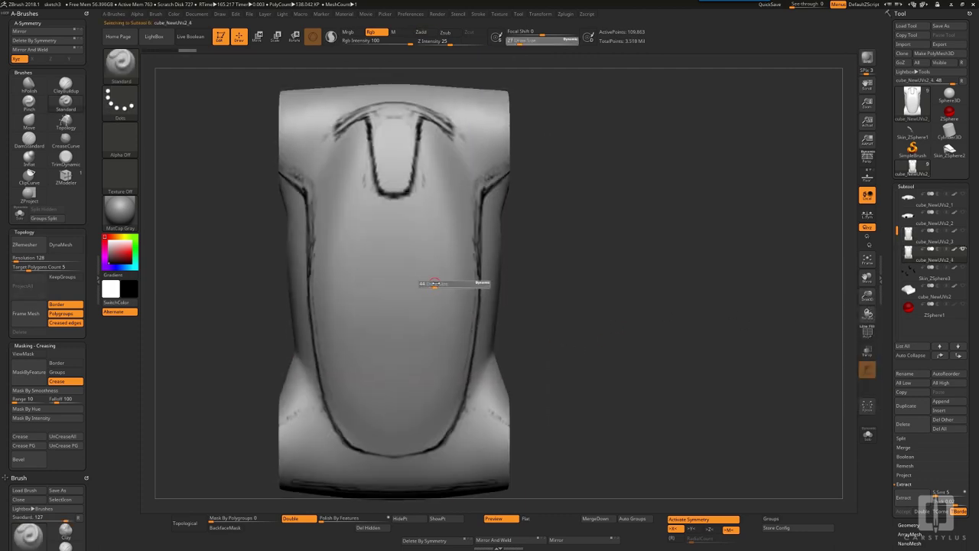
{"action": "mouse_move", "coordinate": [435, 283]}
{"action": "left_mouse_down"}
{"action": "mouse_move", "coordinate": [450, 283]}
{"action": "mouse_move", "coordinate": [442, 195]}
{"action": "mouse_move", "coordinate": [452, 278]}
{"action": "left_mouse_up"}
{"action": "mouse_move", "coordinate": [543, 268]}
{"action": "right_mouse_down"}
{"action": "mouse_move", "coordinate": [497, 249]}
{"action": "mouse_move", "coordinate": [489, 230]}
{"action": "right_mouse_up"}
{"action": "right_click_drag", "start_coordinate": [489, 229], "coordinate": [485, 254], "text": "ctrl"}
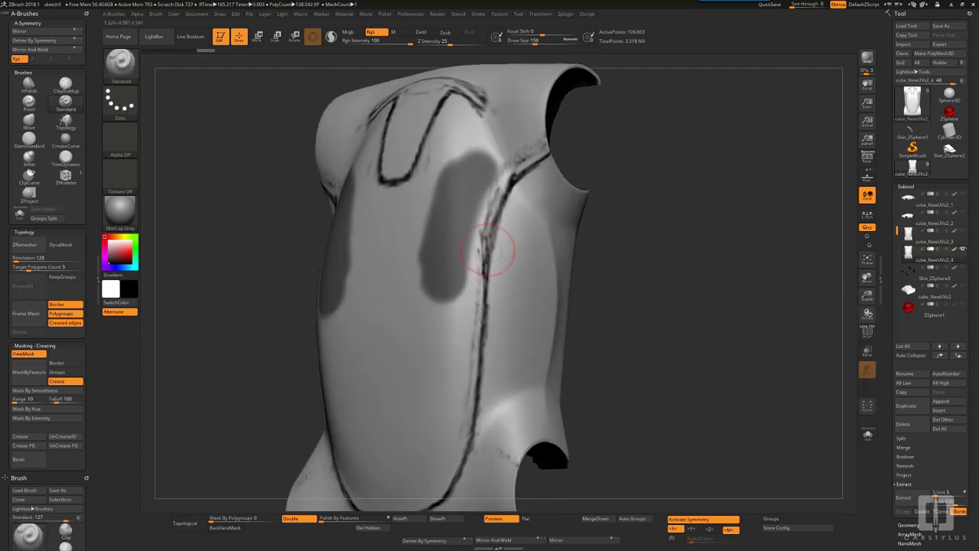
{"action": "key", "text": "s"}
{"action": "left_click_drag", "start_coordinate": [484, 262], "coordinate": [475, 262]}
{"action": "left_click_drag", "start_coordinate": [488, 219], "coordinate": [537, 145], "text": "ctrl"}
{"action": "left_click_drag", "start_coordinate": [479, 199], "coordinate": [461, 341], "text": "ctrl"}
Set the MaskPen's draw size to 149 and focal shift to -47 and extend the mask over the canopy to its front edge.
{"action": "right_click_drag", "start_coordinate": [433, 391], "coordinate": [468, 289], "text": "alt"}
{"action": "key", "text": "s"}
{"action": "left_click_drag", "start_coordinate": [468, 289], "coordinate": [475, 289]}
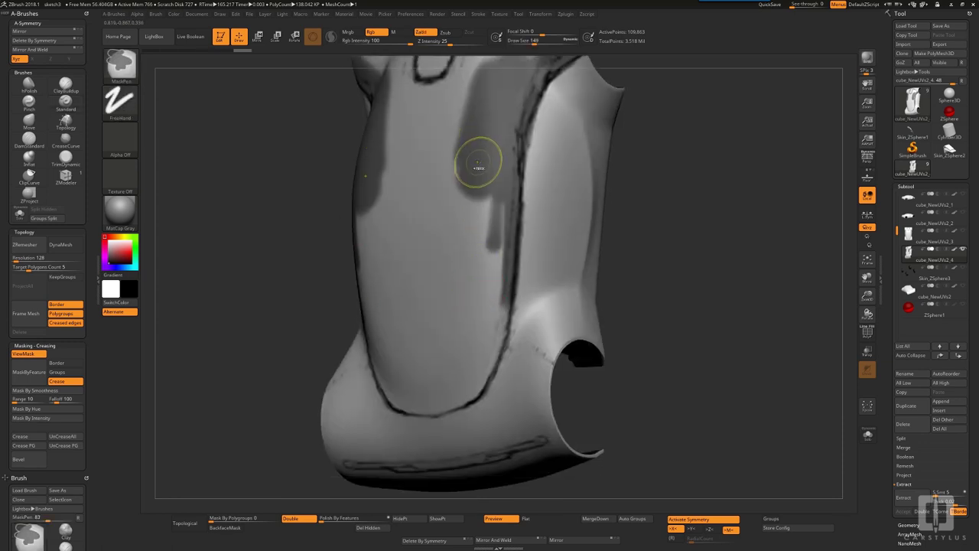
{"action": "key", "text": "space"}
{"action": "left_click_drag", "start_coordinate": [513, 193], "coordinate": [493, 240]}
{"action": "left_click_drag", "start_coordinate": [537, 33], "coordinate": [526, 34], "text": "ctrl"}
{"action": "mouse_move", "coordinate": [480, 208]}
{"action": "left_mouse_down", "text": "ctrl"}
{"action": "mouse_move", "coordinate": [476, 290]}
{"action": "mouse_move", "coordinate": [487, 326]}
{"action": "mouse_move", "coordinate": [464, 383]}
{"action": "mouse_move", "coordinate": [435, 392]}
{"action": "left_mouse_up", "text": "ctrl"}
{"action": "mouse_move", "coordinate": [456, 355]}
{"action": "left_mouse_down", "text": "ctrl"}
{"action": "mouse_move", "coordinate": [451, 160]}
{"action": "mouse_move", "coordinate": [433, 348]}
{"action": "left_mouse_up", "text": "ctrl"}
{"action": "right_click_drag", "start_coordinate": [487, 273], "coordinate": [446, 386], "text": "alt"}
{"action": "left_click_drag", "start_coordinate": [416, 443], "coordinate": [380, 321], "text": "ctrl"}
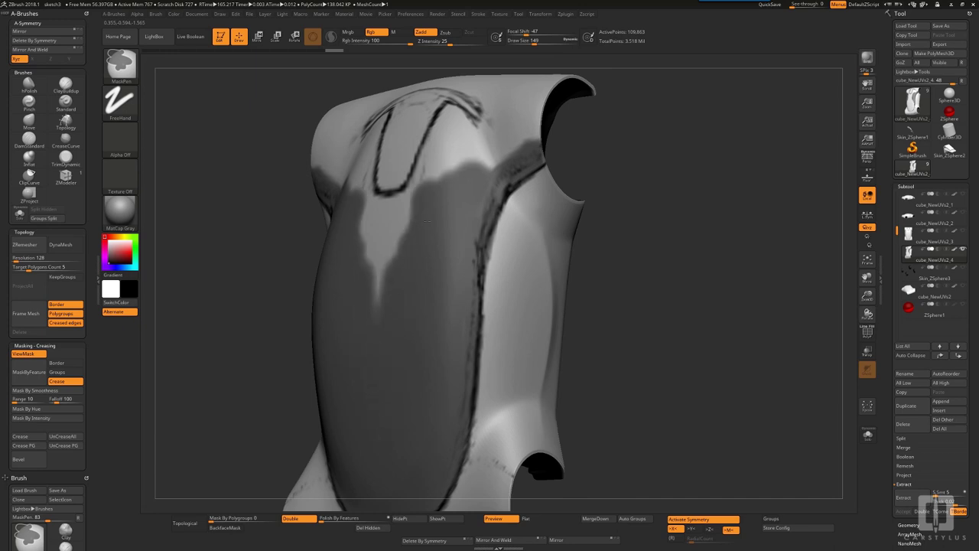
Mask the remaining rear window, tail and rear fender surfaces and group the masked area as a polygroup.
{"action": "right_click_drag", "start_coordinate": [380, 322], "coordinate": [446, 329]}
{"action": "mouse_move", "coordinate": [360, 336]}
{"action": "left_mouse_down", "text": "ctrl"}
{"action": "mouse_move", "coordinate": [348, 278]}
{"action": "mouse_move", "coordinate": [476, 200]}
{"action": "mouse_move", "coordinate": [480, 180]}
{"action": "left_mouse_up", "text": "ctrl"}
{"action": "mouse_move", "coordinate": [480, 181]}
{"action": "right_mouse_down"}
{"action": "mouse_move", "coordinate": [507, 257]}
{"action": "mouse_move", "coordinate": [475, 306]}
{"action": "right_mouse_up"}
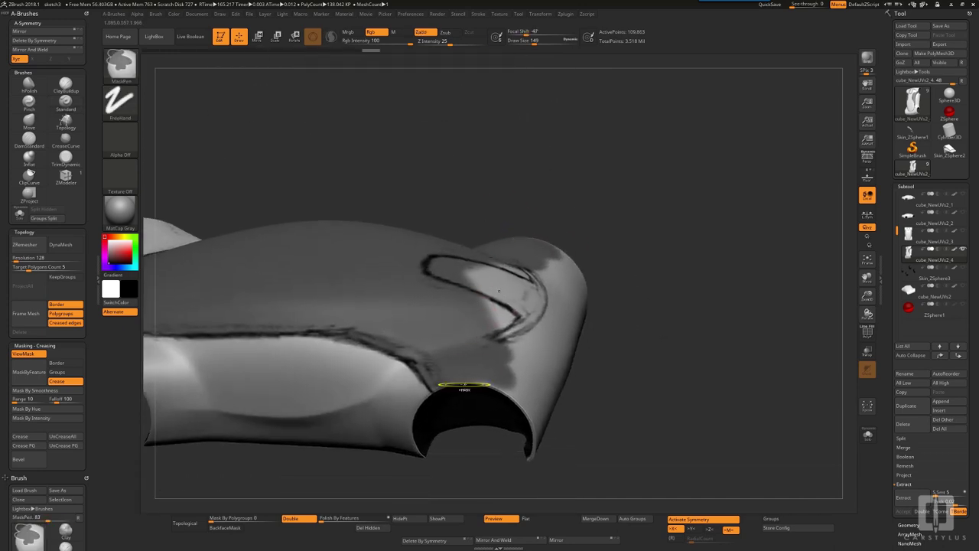
{"action": "left_click_drag", "start_coordinate": [442, 386], "coordinate": [528, 329], "text": "ctrl"}
{"action": "right_click_drag", "start_coordinate": [528, 329], "coordinate": [467, 337]}
{"action": "left_click_drag", "start_coordinate": [452, 374], "coordinate": [520, 329], "text": "ctrl"}
{"action": "mouse_move", "coordinate": [493, 283]}
{"action": "left_mouse_down", "text": "ctrl"}
{"action": "mouse_move", "coordinate": [635, 329]}
{"action": "mouse_move", "coordinate": [497, 417]}
{"action": "left_mouse_up", "text": "ctrl"}
{"action": "mouse_move", "coordinate": [497, 417]}
{"action": "right_mouse_down"}
{"action": "mouse_move", "coordinate": [525, 369]}
{"action": "mouse_move", "coordinate": [578, 387]}
{"action": "right_mouse_up"}
{"action": "key", "text": "ctrl+w"}
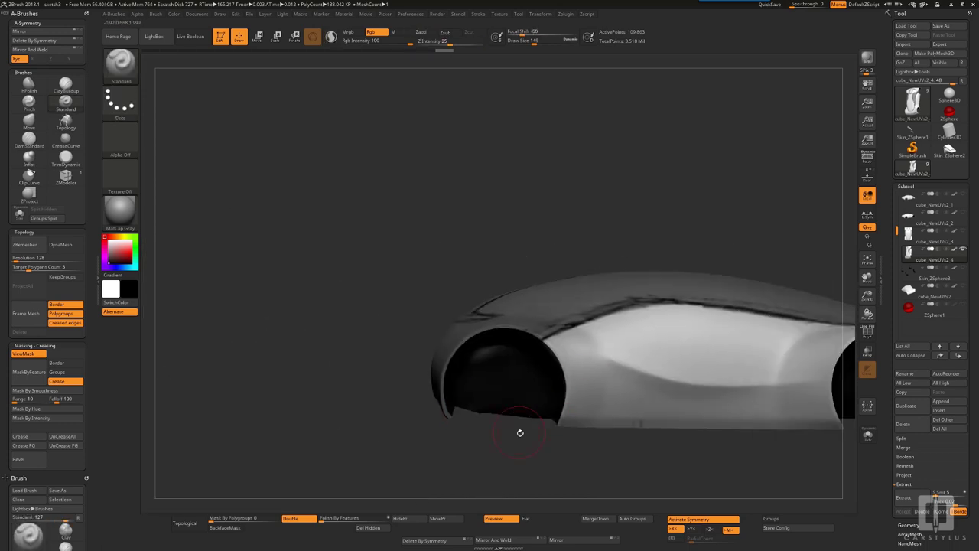
Hide the inner faces of the body shell and turn off the duplicated subtool's painted colour.
{"action": "left_click", "coordinate": [540, 403], "text": "ctrl+shift"}
{"action": "mouse_move", "coordinate": [520, 432]}
{"action": "right_mouse_down"}
{"action": "mouse_move", "coordinate": [541, 404]}
{"action": "mouse_move", "coordinate": [545, 429]}
{"action": "mouse_move", "coordinate": [483, 391]}
{"action": "mouse_move", "coordinate": [536, 459]}
{"action": "mouse_move", "coordinate": [535, 352]}
{"action": "right_mouse_up"}
{"action": "left_click", "coordinate": [540, 404], "text": "ctrl+shift"}
{"action": "left_click", "coordinate": [954, 250]}
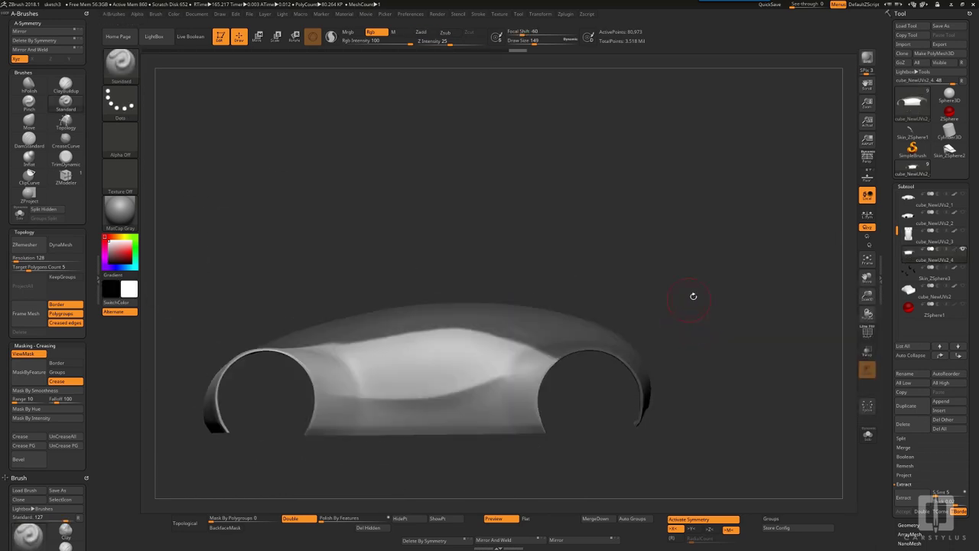
{"action": "mouse_move", "coordinate": [638, 312]}
{"action": "right_mouse_down"}
{"action": "mouse_move", "coordinate": [490, 330]}
{"action": "mouse_move", "coordinate": [466, 381]}
{"action": "mouse_move", "coordinate": [558, 416]}
{"action": "right_mouse_up"}
Change the masking stroke type, clean up the mask edge above the front fender and display the polygroup wireframe.
{"action": "right_click_drag", "start_coordinate": [380, 339], "coordinate": [367, 336]}
{"action": "right_click_drag", "start_coordinate": [218, 191], "coordinate": [205, 277], "text": "ctrl"}
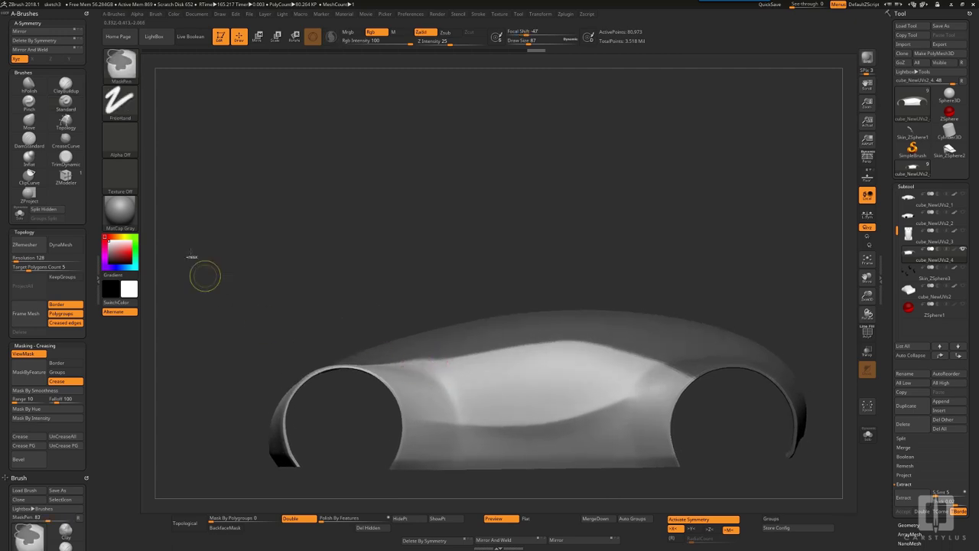
{"action": "left_click", "coordinate": [120, 103], "text": "ctrl"}
{"action": "left_click", "coordinate": [238, 126], "text": "ctrl"}
{"action": "mouse_move", "coordinate": [552, 343]}
{"action": "left_mouse_down", "text": "ctrl"}
{"action": "mouse_move", "coordinate": [181, 395]}
{"action": "mouse_move", "coordinate": [181, 381]}
{"action": "left_mouse_up", "text": "ctrl"}
{"action": "mouse_move", "coordinate": [414, 238]}
{"action": "right_mouse_down"}
{"action": "mouse_move", "coordinate": [542, 311]}
{"action": "mouse_move", "coordinate": [539, 252]}
{"action": "mouse_move", "coordinate": [468, 274]}
{"action": "mouse_move", "coordinate": [525, 236]}
{"action": "mouse_move", "coordinate": [505, 245]}
{"action": "mouse_move", "coordinate": [471, 303]}
{"action": "mouse_move", "coordinate": [512, 345]}
{"action": "mouse_move", "coordinate": [634, 417]}
{"action": "mouse_move", "coordinate": [594, 339]}
{"action": "mouse_move", "coordinate": [552, 325]}
{"action": "mouse_move", "coordinate": [528, 382]}
{"action": "mouse_move", "coordinate": [509, 374]}
{"action": "right_mouse_up"}
{"action": "left_click", "coordinate": [469, 257], "text": "ctrl"}
{"action": "key", "text": "shift+f"}
Expand the geometry crease settings and try to bevel the border between the upper and side polygroups.
{"action": "left_click_drag", "start_coordinate": [906, 336], "coordinate": [905, 187]}
{"action": "left_click", "coordinate": [908, 175]}
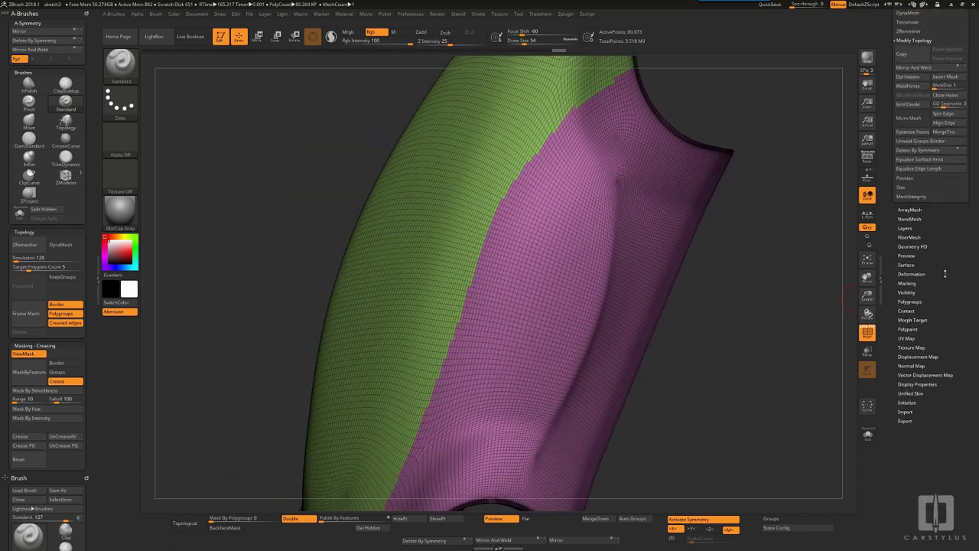
{"action": "left_click", "coordinate": [905, 143]}
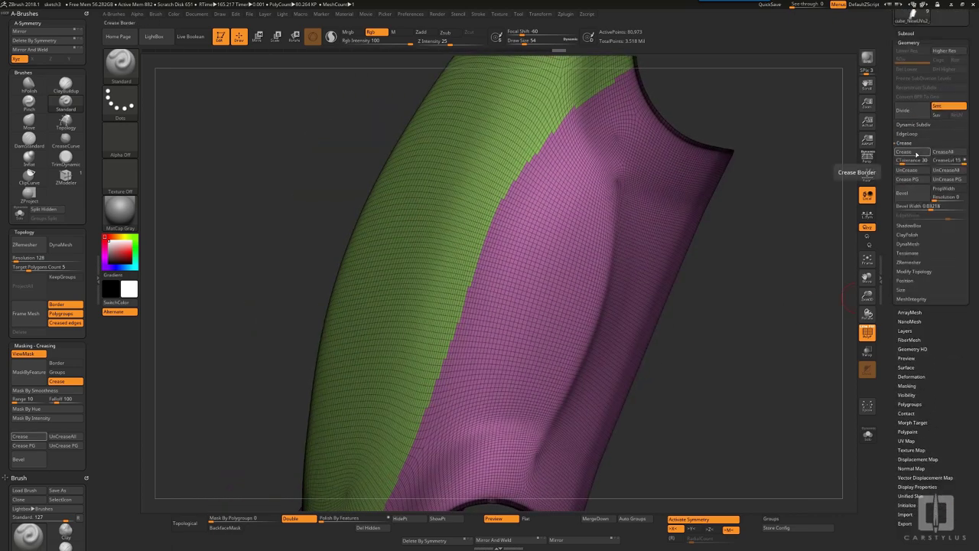
{"action": "left_click", "coordinate": [809, 259], "text": "ctrl+shift"}
{"action": "right_click_drag", "start_coordinate": [796, 260], "coordinate": [914, 253]}
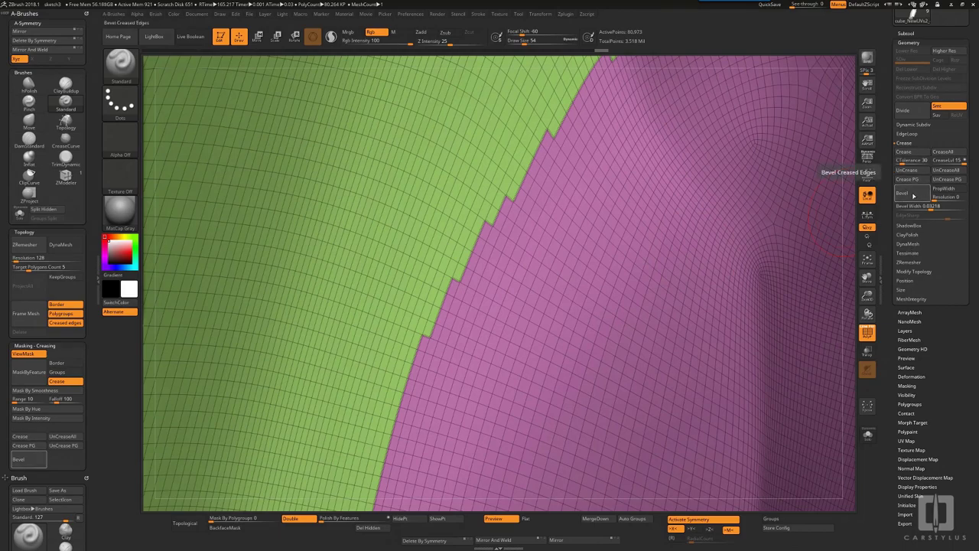
{"action": "left_click", "coordinate": [913, 196]}
Show the hidden faces and bevel the polygroup border with a bevel width of 0.00562.
{"action": "left_click", "coordinate": [828, 283], "text": "ctrl+shift"}
{"action": "left_click", "coordinate": [829, 282], "text": "ctrl+shift"}
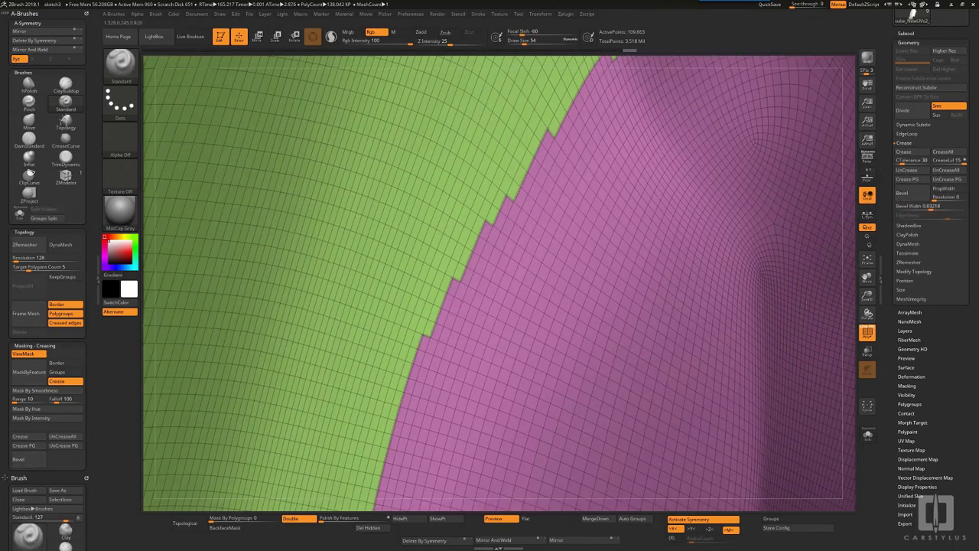
{"action": "right_click_drag", "start_coordinate": [829, 283], "coordinate": [804, 294], "text": "ctrl"}
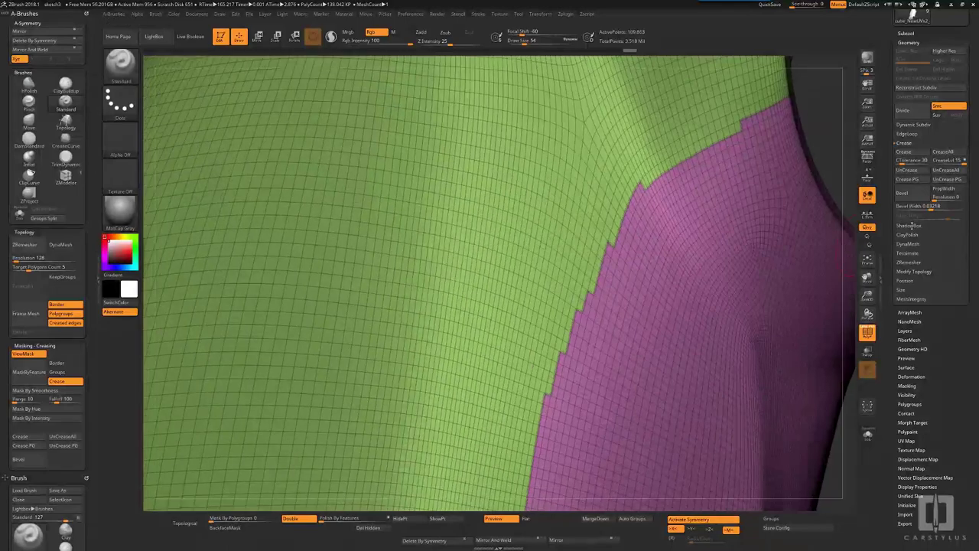
{"action": "mouse_move", "coordinate": [929, 206]}
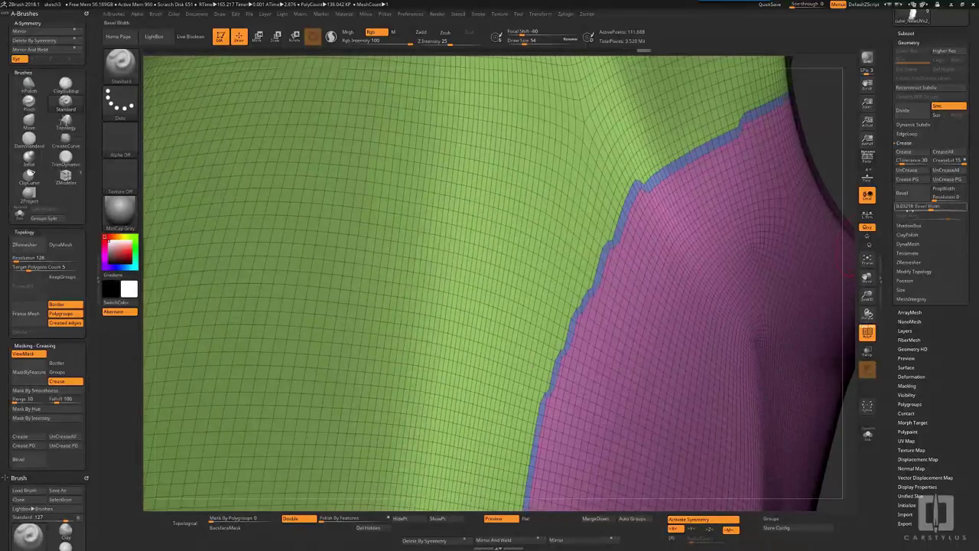
{"action": "left_click_drag", "start_coordinate": [930, 206], "coordinate": [918, 208]}
{"action": "mouse_move", "coordinate": [712, 306]}
{"action": "right_mouse_down", "text": "ctrl"}
{"action": "mouse_move", "coordinate": [689, 207]}
{"action": "mouse_move", "coordinate": [668, 292]}
{"action": "mouse_move", "coordinate": [673, 345]}
{"action": "mouse_move", "coordinate": [712, 321]}
{"action": "right_mouse_up", "text": "ctrl"}
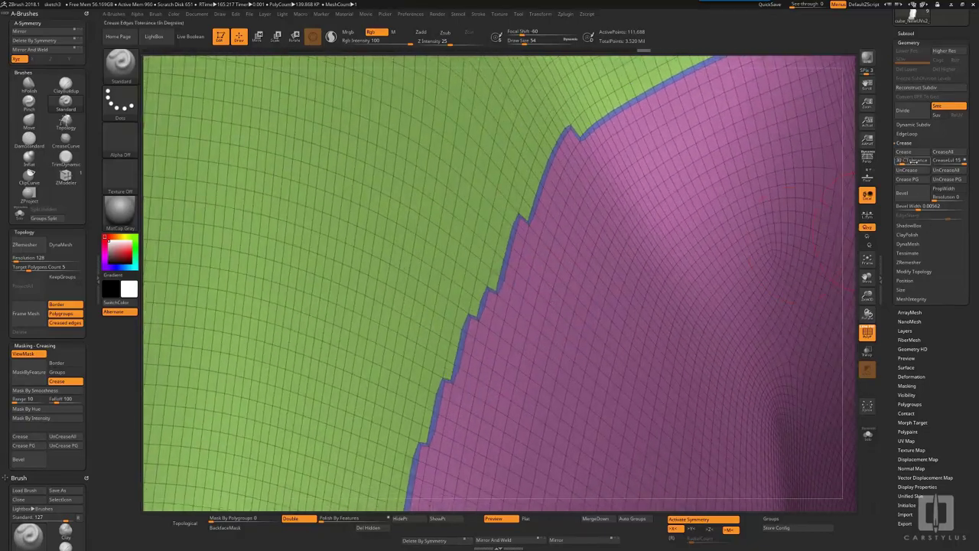
Crease the polygroup borders and load the Smooth Crease brush from the brush library.
{"action": "left_click", "coordinate": [911, 180]}
{"action": "right_click_drag", "start_coordinate": [704, 221], "coordinate": [534, 321]}
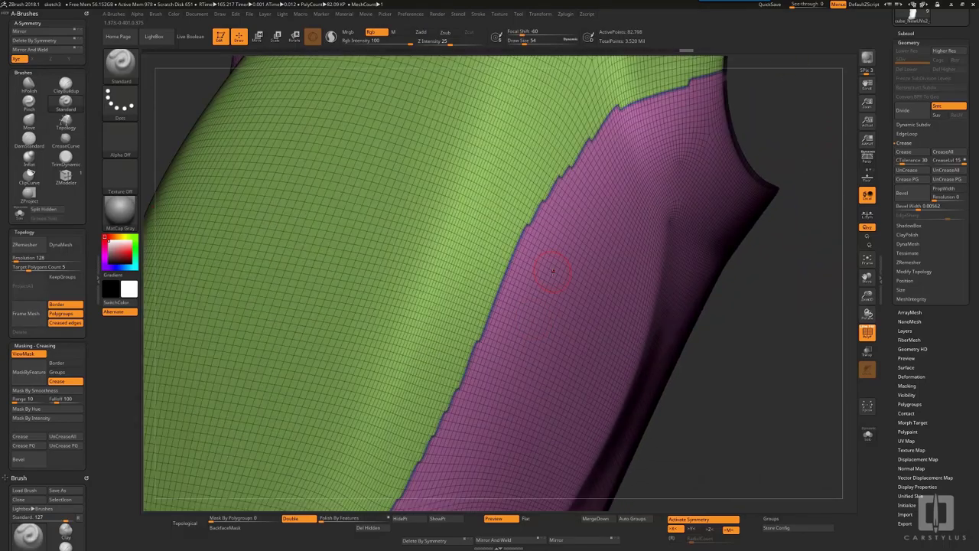
{"action": "left_click", "coordinate": [339, 185]}
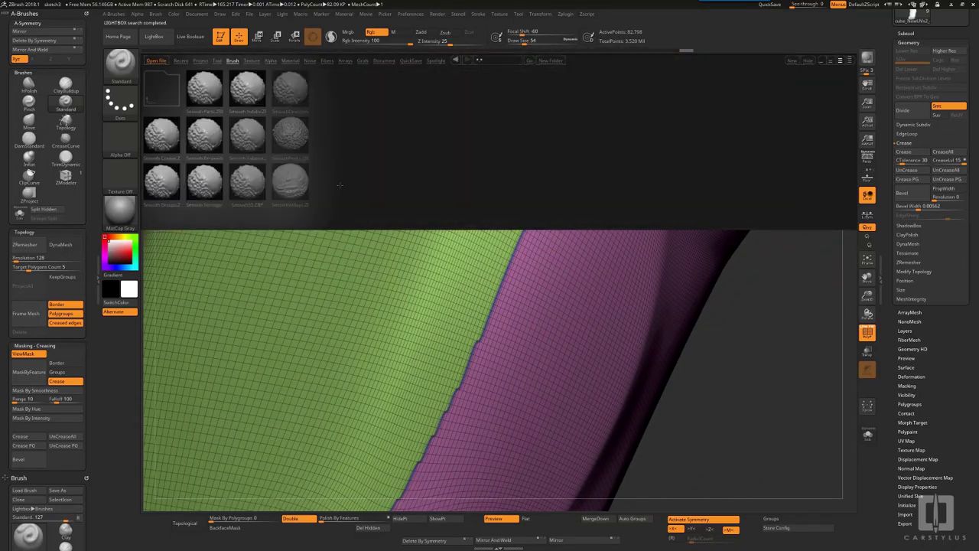
{"action": "double_click", "coordinate": [161, 136]}
{"action": "left_click_drag", "start_coordinate": [595, 250], "coordinate": [598, 251]}
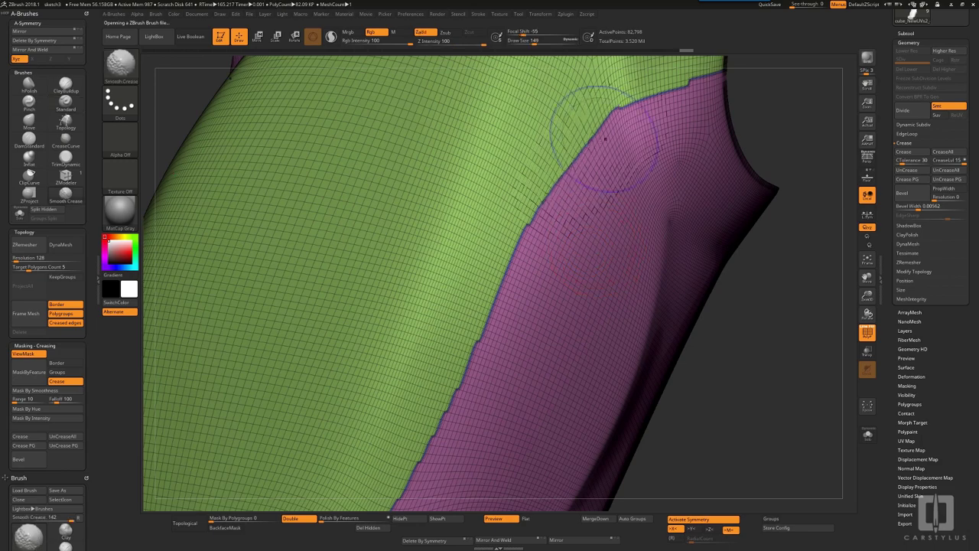
Smooth the jagged creased border between the canopy and the body side with the Smooth Crease brush.
{"action": "mouse_move", "coordinate": [606, 140]}
{"action": "left_mouse_down", "text": "shift"}
{"action": "mouse_move", "coordinate": [535, 218]}
{"action": "mouse_move", "coordinate": [440, 402]}
{"action": "left_mouse_up", "text": "shift"}
{"action": "right_click_drag", "start_coordinate": [440, 402], "coordinate": [612, 56], "text": "alt"}
{"action": "mouse_move", "coordinate": [582, 115]}
{"action": "left_mouse_down", "text": "shift"}
{"action": "mouse_move", "coordinate": [459, 329]}
{"action": "mouse_move", "coordinate": [289, 468]}
{"action": "left_mouse_up", "text": "shift"}
{"action": "mouse_move", "coordinate": [417, 383]}
{"action": "right_mouse_down"}
{"action": "mouse_move", "coordinate": [440, 359]}
{"action": "mouse_move", "coordinate": [478, 251]}
{"action": "mouse_move", "coordinate": [499, 279]}
{"action": "right_mouse_up"}
Set the draw size to 251 and switch to the Slide brush.
{"action": "key", "text": "comma"}
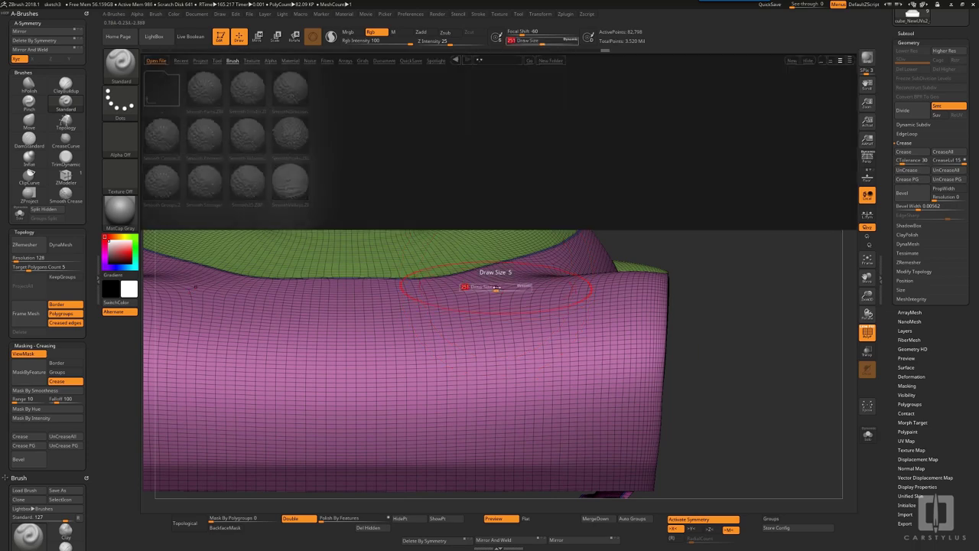
{"action": "right_click_drag", "start_coordinate": [727, 264], "coordinate": [653, 272]}
{"action": "key", "text": "comma"}
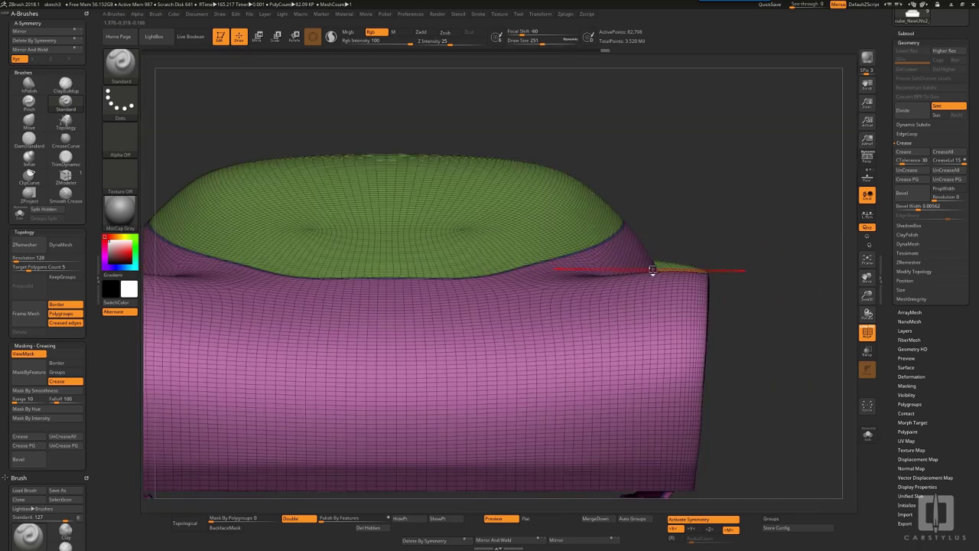
{"action": "key", "text": "b"}
{"action": "key", "text": "s"}
{"action": "key", "text": "l"}
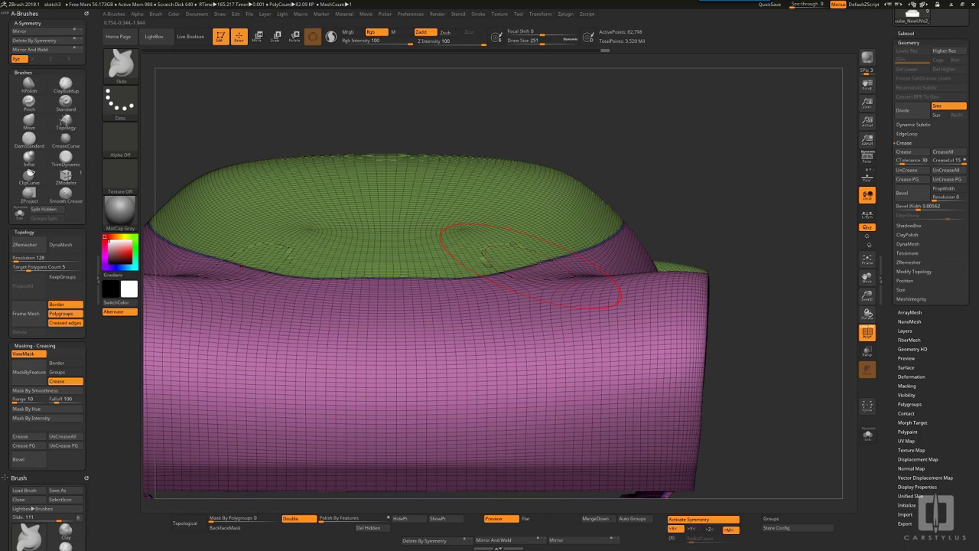
Smooth the mesh flow along the canopy border around its rounded front end.
{"action": "left_click_drag", "start_coordinate": [501, 253], "coordinate": [545, 260], "text": "shift"}
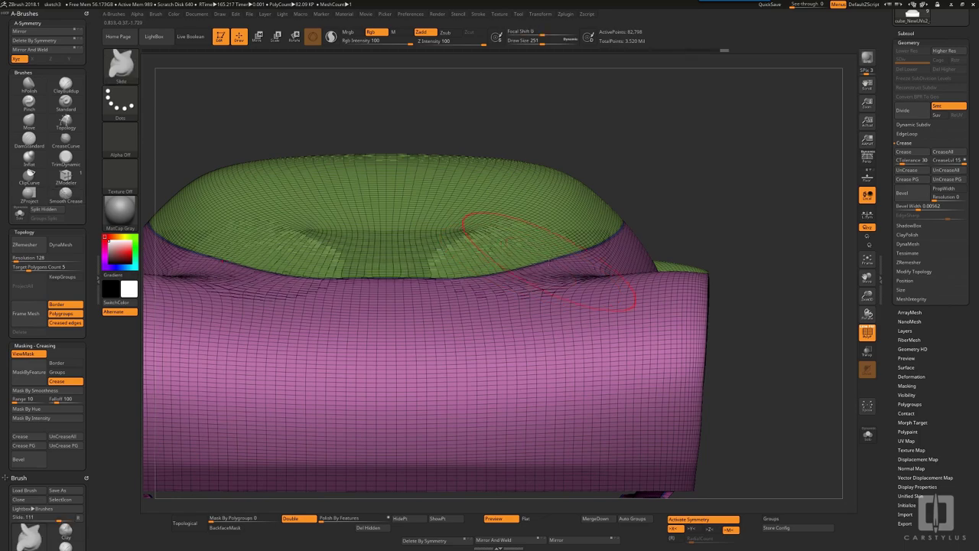
{"action": "right_click_drag", "start_coordinate": [547, 261], "coordinate": [411, 286]}
{"action": "left_click_drag", "start_coordinate": [417, 269], "coordinate": [463, 268], "text": "shift"}
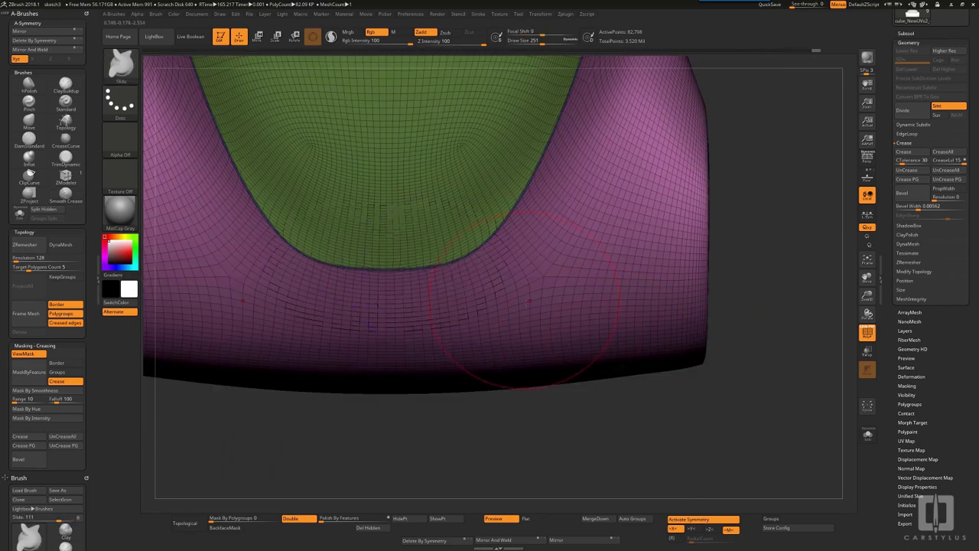
{"action": "mouse_move", "coordinate": [520, 297]}
{"action": "right_mouse_down"}
{"action": "mouse_move", "coordinate": [451, 288]}
{"action": "mouse_move", "coordinate": [306, 329]}
{"action": "mouse_move", "coordinate": [337, 367]}
{"action": "right_mouse_up"}
Smooth the side border between canopy and body near the rear wheel arch with draw size 202, then hide the wireframe.
{"action": "mouse_move", "coordinate": [769, 352]}
{"action": "right_mouse_down"}
{"action": "mouse_move", "coordinate": [780, 298]}
{"action": "mouse_move", "coordinate": [498, 290]}
{"action": "right_mouse_up"}
{"action": "mouse_move", "coordinate": [605, 264]}
{"action": "left_mouse_down", "text": "shift"}
{"action": "mouse_move", "coordinate": [586, 277]}
{"action": "mouse_move", "coordinate": [627, 268]}
{"action": "mouse_move", "coordinate": [521, 272]}
{"action": "left_mouse_up", "text": "shift"}
{"action": "mouse_move", "coordinate": [451, 330]}
{"action": "right_mouse_down", "text": "alt"}
{"action": "mouse_move", "coordinate": [553, 336]}
{"action": "mouse_move", "coordinate": [630, 298]}
{"action": "right_mouse_up", "text": "alt"}
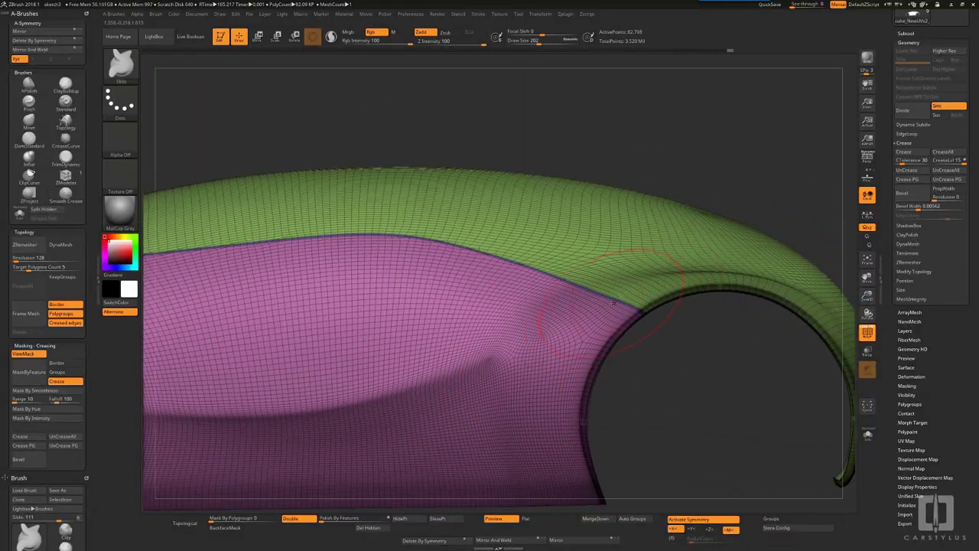
{"action": "left_click_drag", "start_coordinate": [583, 333], "coordinate": [557, 297], "text": "shift"}
{"action": "mouse_move", "coordinate": [557, 296]}
{"action": "right_mouse_down"}
{"action": "mouse_move", "coordinate": [608, 446]}
{"action": "mouse_move", "coordinate": [658, 353]}
{"action": "mouse_move", "coordinate": [585, 287]}
{"action": "mouse_move", "coordinate": [532, 410]}
{"action": "right_mouse_up"}
{"action": "key", "text": "shift+f"}
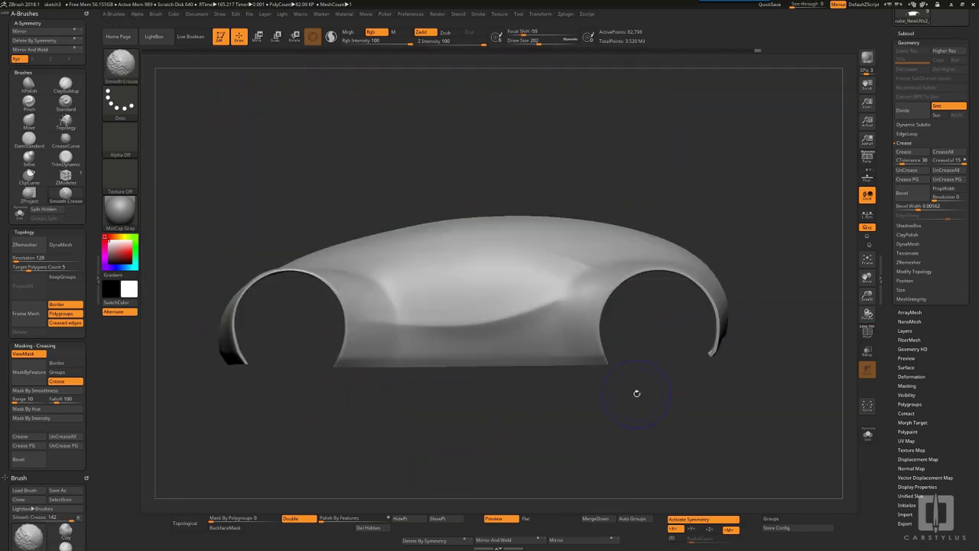
{"action": "mouse_move", "coordinate": [636, 394]}
{"action": "right_mouse_down"}
{"action": "mouse_move", "coordinate": [632, 420]}
{"action": "mouse_move", "coordinate": [633, 303]}
{"action": "right_mouse_up"}
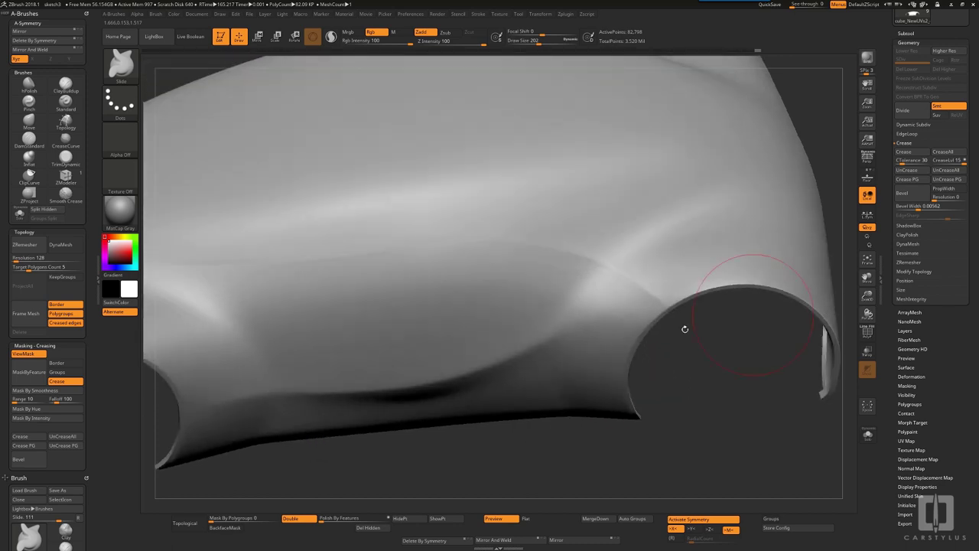
Show the sketched body subtool cube_NewUVs2_3 together with the active car body.
{"action": "left_click_drag", "start_coordinate": [966, 100], "coordinate": [966, 230]}
{"action": "left_click", "coordinate": [906, 165]}
{"action": "left_click", "coordinate": [963, 209]}
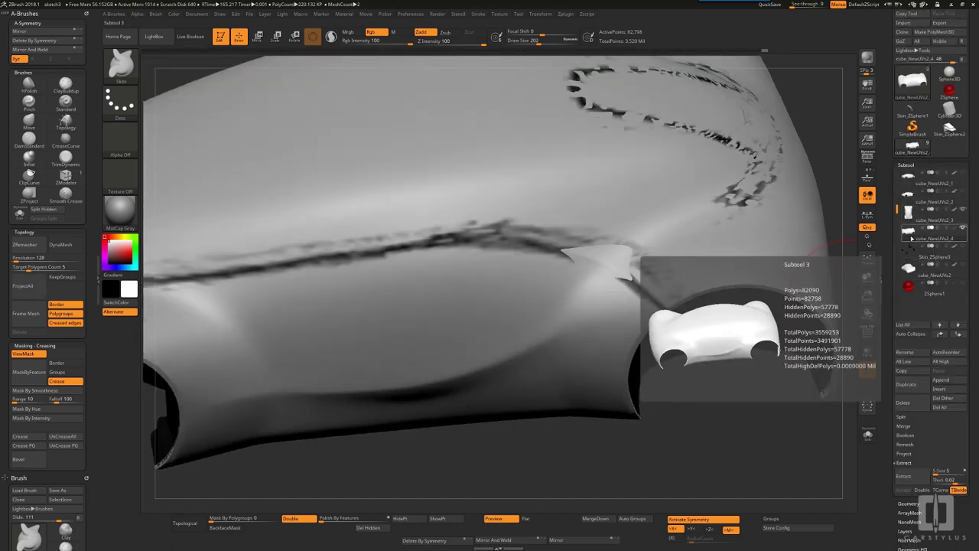
{"action": "left_click_drag", "start_coordinate": [713, 447], "coordinate": [685, 302]}
Project the sketched body onto the active subtool with distance 0.01 and mean 25, without polypaint, and hide the sketched subtool.
{"action": "left_click_drag", "start_coordinate": [966, 390], "coordinate": [965, 253]}
{"action": "left_click", "coordinate": [905, 316]}
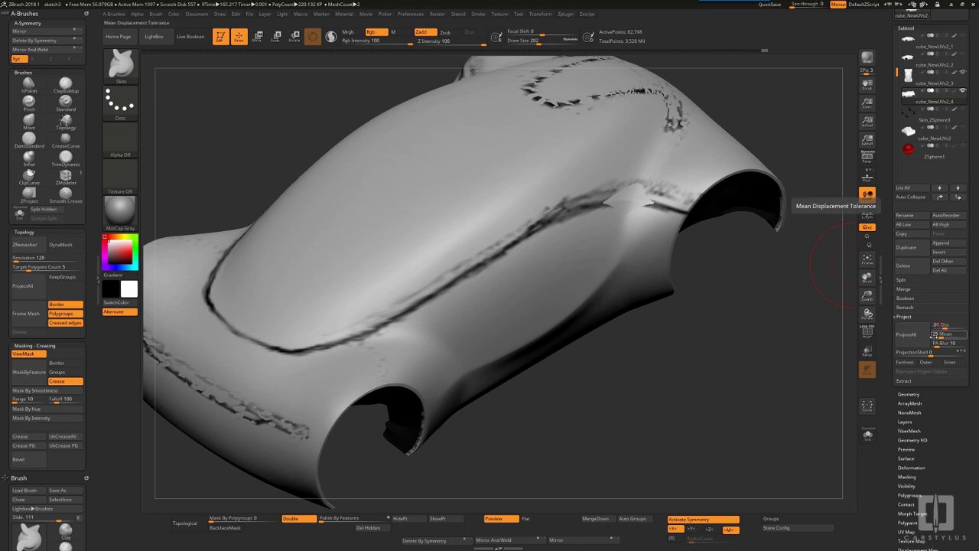
{"action": "mouse_move", "coordinate": [929, 89]}
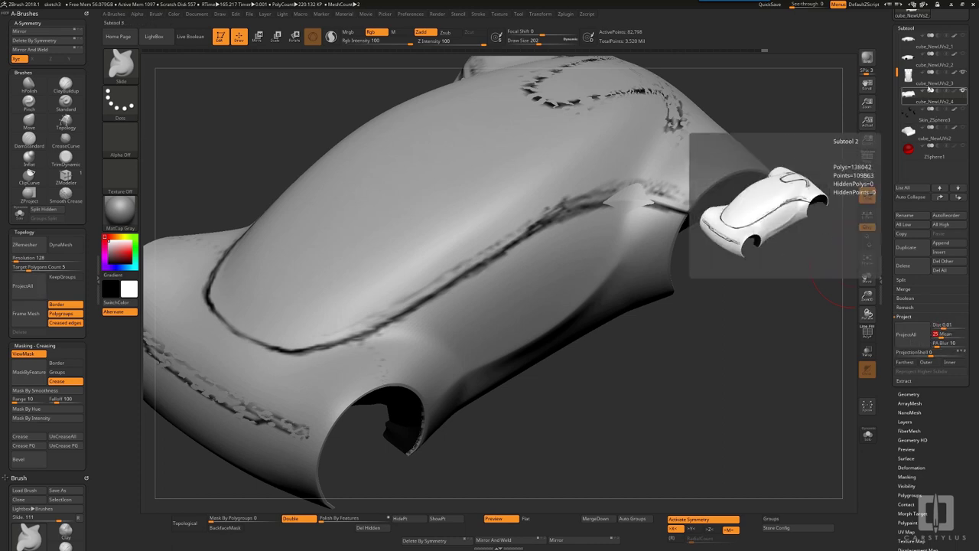
{"action": "left_click", "coordinate": [912, 334]}
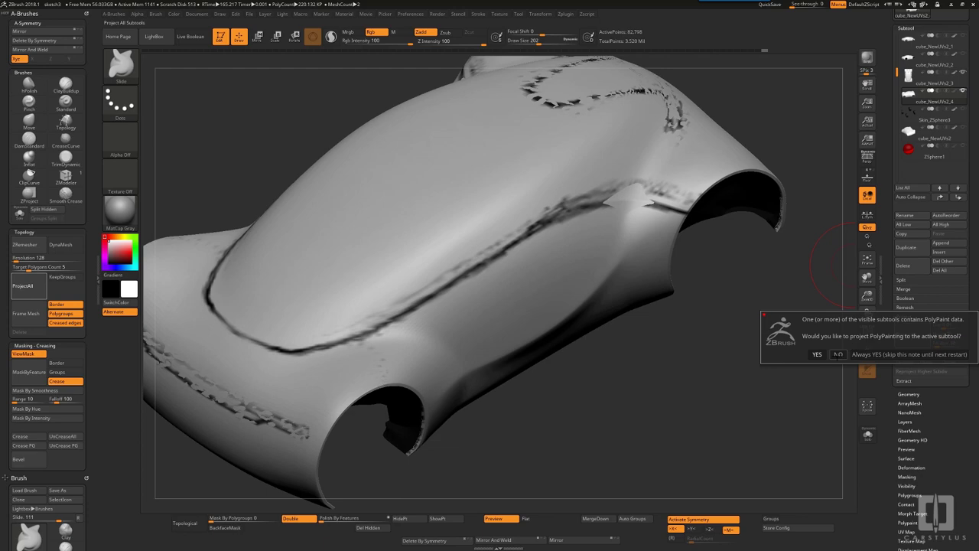
{"action": "left_click", "coordinate": [838, 354]}
{"action": "left_click", "coordinate": [963, 71]}
Inspect the projected car body surface with the polygroup wireframe shown and hidden.
{"action": "left_click_drag", "start_coordinate": [780, 291], "coordinate": [765, 360]}
{"action": "mouse_move", "coordinate": [731, 417]}
{"action": "left_mouse_down"}
{"action": "mouse_move", "coordinate": [722, 352]}
{"action": "mouse_move", "coordinate": [747, 373]}
{"action": "mouse_move", "coordinate": [703, 344]}
{"action": "mouse_move", "coordinate": [641, 369]}
{"action": "mouse_move", "coordinate": [632, 337]}
{"action": "mouse_move", "coordinate": [663, 292]}
{"action": "left_mouse_up"}
{"action": "key", "text": "shift+f"}
{"action": "key", "text": "shift+f"}
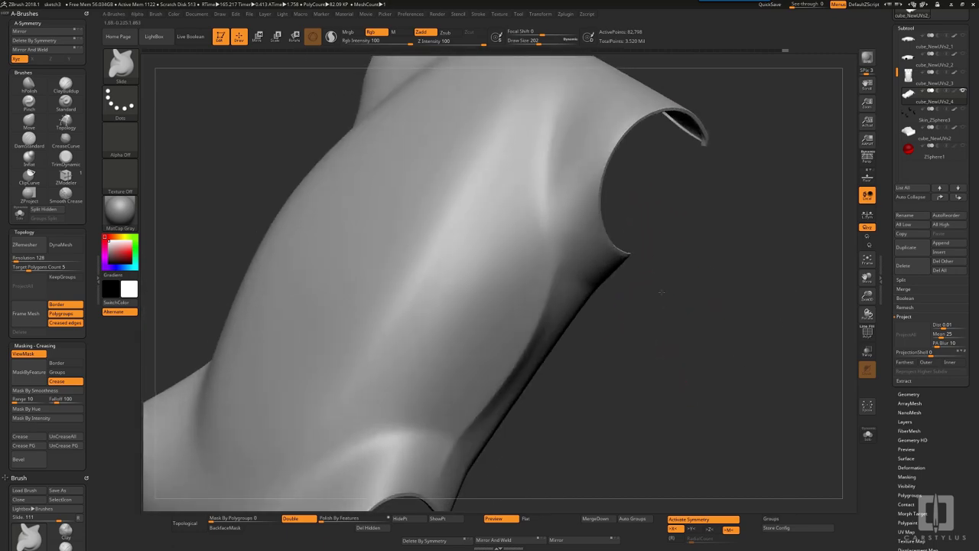
{"action": "key", "text": "shift+f"}
{"action": "key", "text": "shift+f"}
{"action": "mouse_move", "coordinate": [538, 339]}
{"action": "right_mouse_down"}
{"action": "mouse_move", "coordinate": [502, 334]}
{"action": "mouse_move", "coordinate": [505, 317]}
{"action": "mouse_move", "coordinate": [508, 336]}
{"action": "mouse_move", "coordinate": [545, 335]}
{"action": "mouse_move", "coordinate": [438, 334]}
{"action": "right_mouse_up"}
Show the wireframe, set the draw size to 27 and switch to the ZModeler brush at the blue border strip.
{"action": "key", "text": "shift+f"}
{"action": "key", "text": "s"}
{"action": "left_click", "coordinate": [490, 339]}
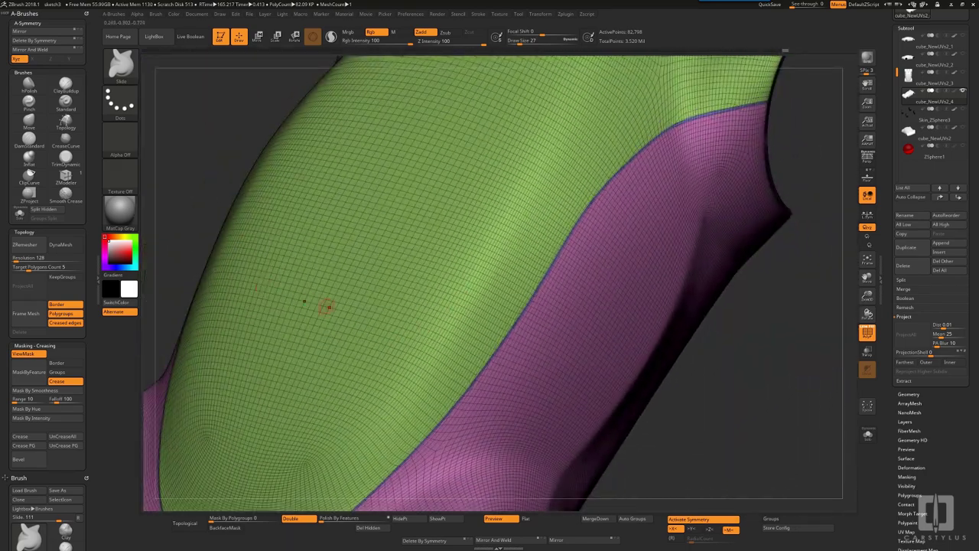
{"action": "right_click_drag", "start_coordinate": [554, 306], "coordinate": [557, 327], "text": "ctrl"}
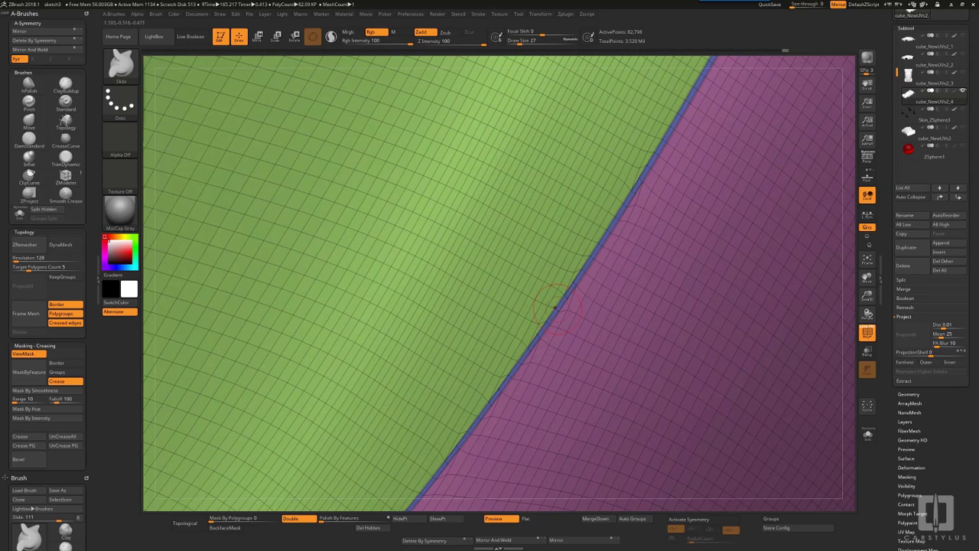
{"action": "key", "text": "b"}
{"action": "key", "text": "z"}
{"action": "key", "text": "m"}
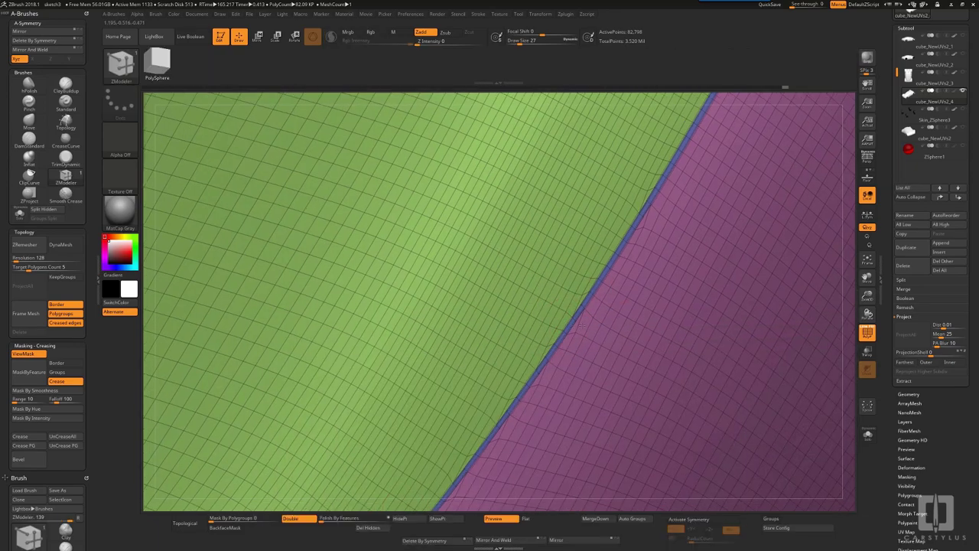
Extrude the narrow blue border strip with the ZModeler polygon action Extrude targeting Polygroup All.
{"action": "key", "text": "space"}
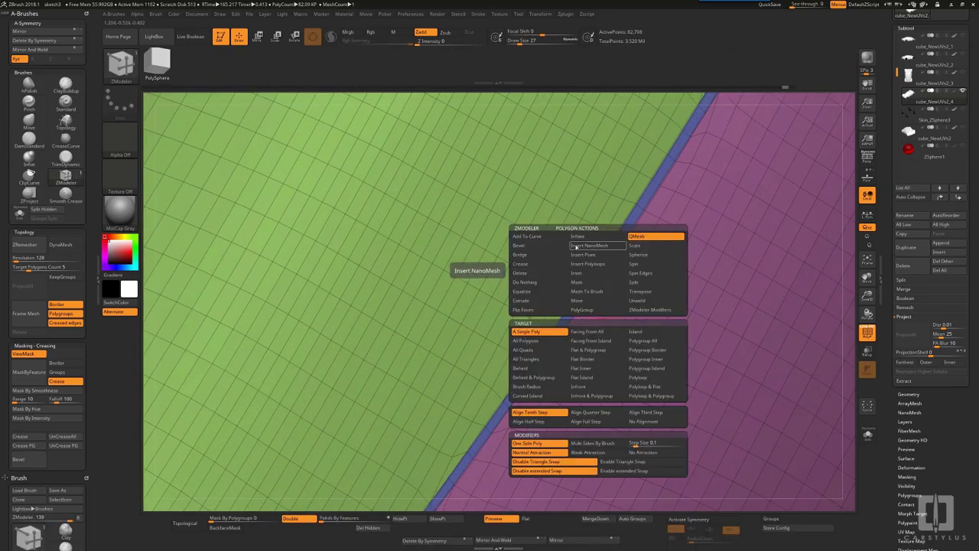
{"action": "left_click", "coordinate": [524, 302]}
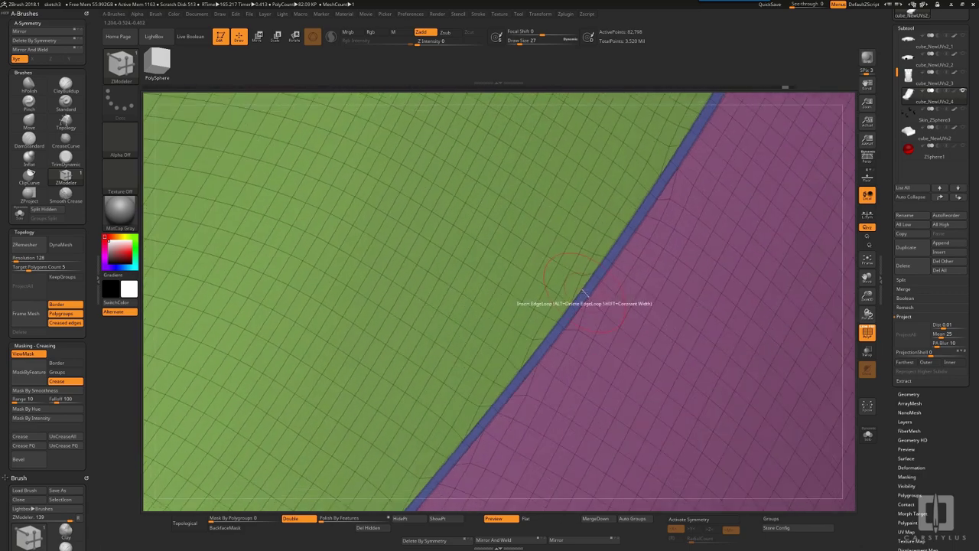
{"action": "key", "text": "space"}
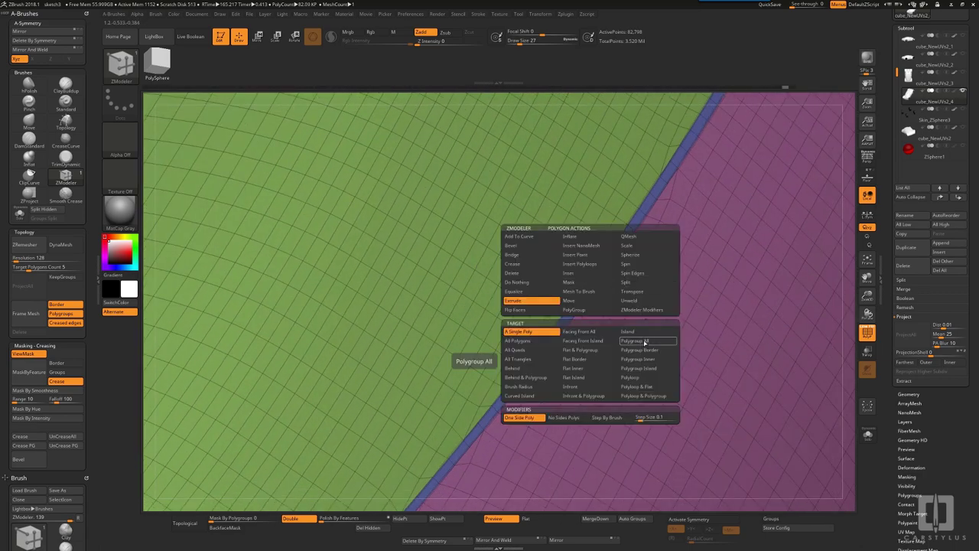
{"action": "left_click", "coordinate": [647, 342]}
{"action": "right_click_drag", "start_coordinate": [576, 299], "coordinate": [627, 301]}
{"action": "key", "text": "ctrl+z"}
{"action": "key", "text": "ctrl+shift+z"}
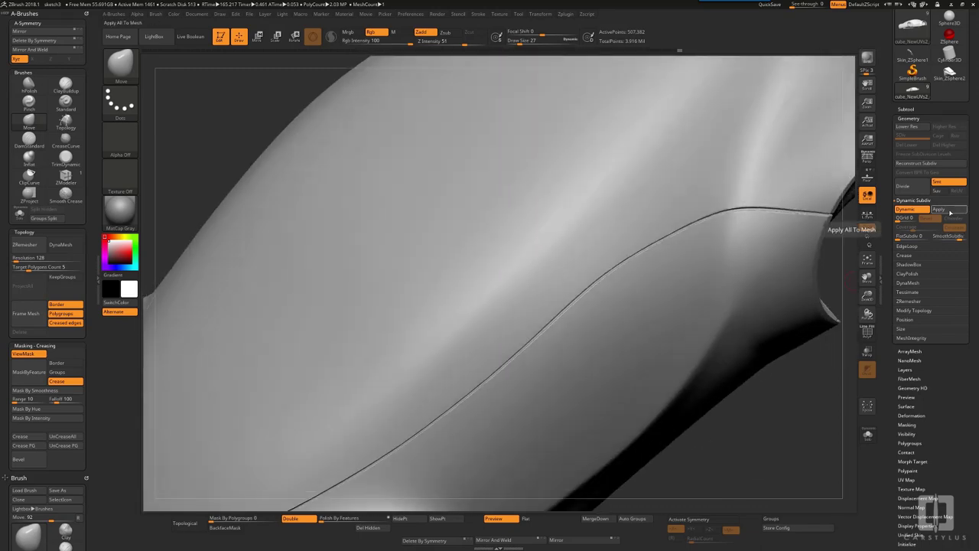
Apply the dynamic subdivision to the car body mesh and check the resulting panel gap.
{"action": "left_click", "coordinate": [951, 213]}
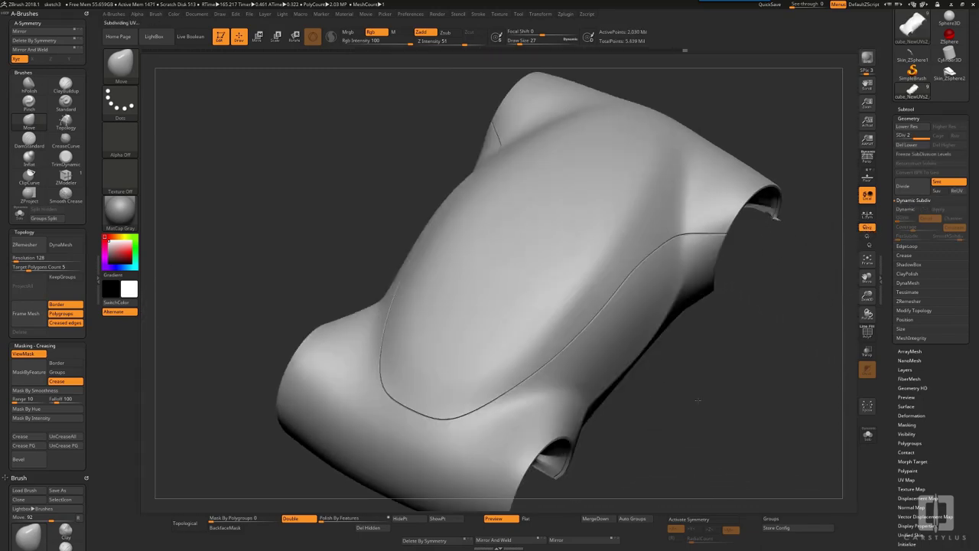
{"action": "mouse_move", "coordinate": [698, 400]}
{"action": "left_mouse_down"}
{"action": "mouse_move", "coordinate": [765, 409]}
{"action": "mouse_move", "coordinate": [689, 344]}
{"action": "mouse_move", "coordinate": [692, 393]}
{"action": "mouse_move", "coordinate": [654, 379]}
{"action": "mouse_move", "coordinate": [658, 389]}
{"action": "mouse_move", "coordinate": [666, 371]}
{"action": "mouse_move", "coordinate": [711, 358]}
{"action": "mouse_move", "coordinate": [734, 268]}
{"action": "mouse_move", "coordinate": [627, 209]}
{"action": "mouse_move", "coordinate": [536, 200]}
{"action": "left_mouse_up"}
{"action": "key", "text": "shift+f"}
{"action": "key", "text": "shift+f"}
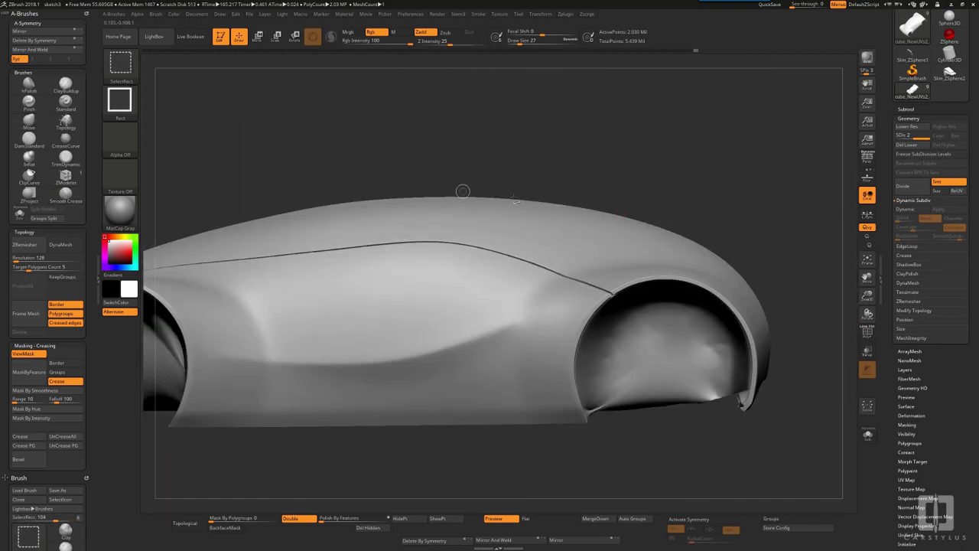
Isolate the polygroup at the rear wheel arch and grow its visibility.
{"action": "left_click", "coordinate": [667, 295], "text": "ctrl+shift"}
{"action": "left_click_drag", "start_coordinate": [690, 202], "coordinate": [817, 212]}
{"action": "left_click_drag", "start_coordinate": [889, 269], "coordinate": [888, 191]}
{"action": "mouse_move", "coordinate": [830, 222]}
{"action": "left_mouse_down"}
{"action": "mouse_move", "coordinate": [735, 229]}
{"action": "mouse_move", "coordinate": [753, 241]}
{"action": "mouse_move", "coordinate": [767, 281]}
{"action": "left_mouse_up"}
{"action": "left_click_drag", "start_coordinate": [719, 276], "coordinate": [819, 276]}
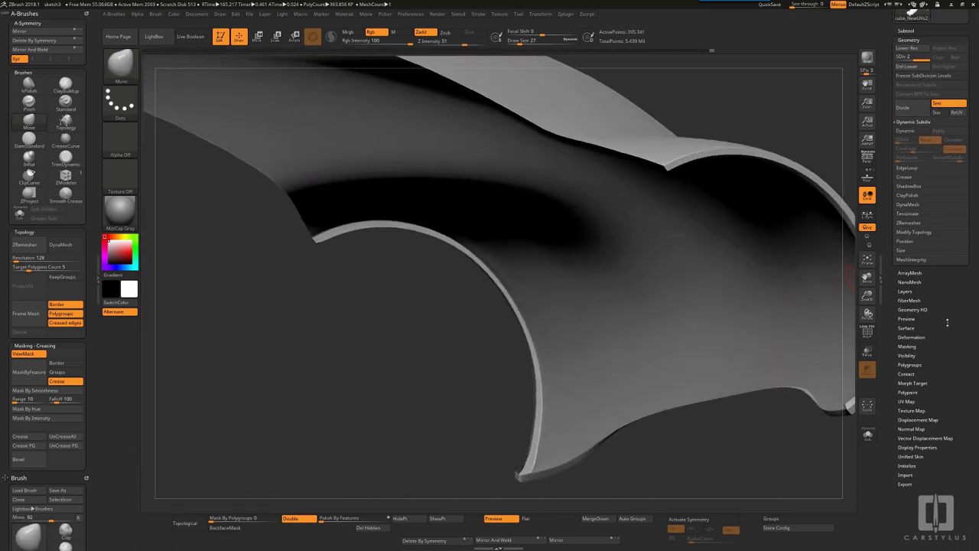
{"action": "left_click_drag", "start_coordinate": [946, 337], "coordinate": [919, 207]}
{"action": "left_click_drag", "start_coordinate": [954, 246], "coordinate": [954, 256]}
{"action": "left_click", "coordinate": [907, 221]}
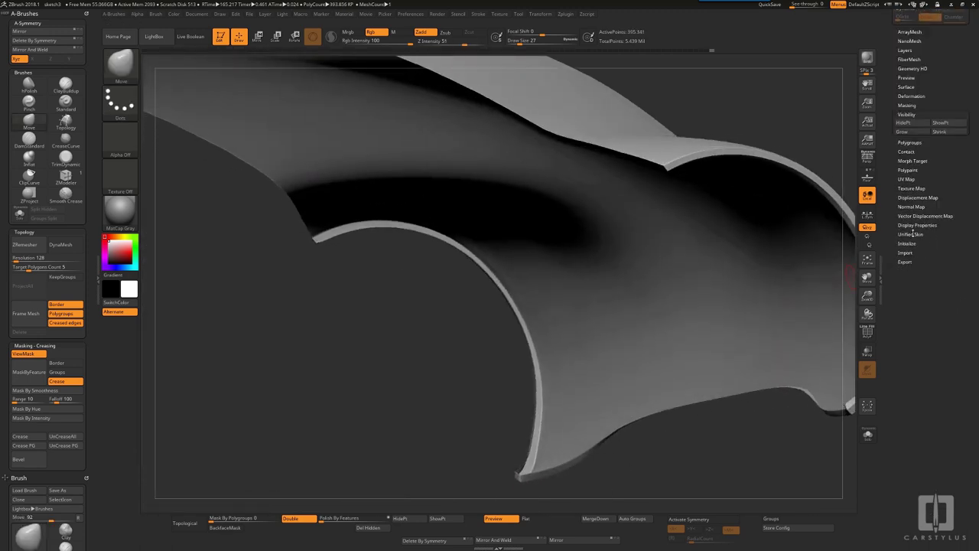
{"action": "left_click", "coordinate": [912, 210]}
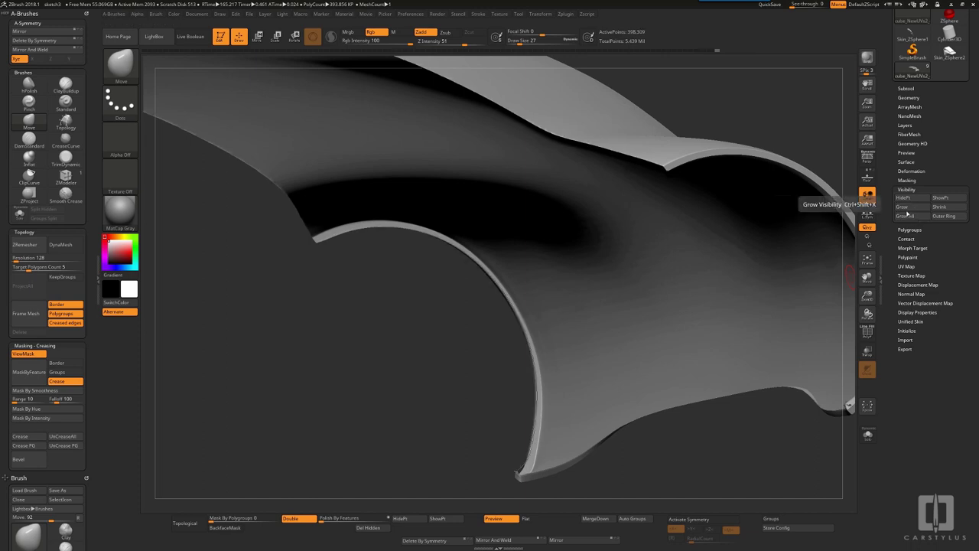
Assign the inner shell to its own polygroup, isolate it for checking and show the whole body again.
{"action": "mouse_move", "coordinate": [765, 280]}
{"action": "left_mouse_down"}
{"action": "mouse_move", "coordinate": [715, 284]}
{"action": "mouse_move", "coordinate": [670, 262]}
{"action": "mouse_move", "coordinate": [714, 264]}
{"action": "mouse_move", "coordinate": [688, 336]}
{"action": "mouse_move", "coordinate": [562, 350]}
{"action": "mouse_move", "coordinate": [570, 252]}
{"action": "mouse_move", "coordinate": [582, 321]}
{"action": "mouse_move", "coordinate": [623, 280]}
{"action": "mouse_move", "coordinate": [669, 332]}
{"action": "mouse_move", "coordinate": [557, 381]}
{"action": "mouse_move", "coordinate": [564, 415]}
{"action": "mouse_move", "coordinate": [619, 430]}
{"action": "mouse_move", "coordinate": [629, 360]}
{"action": "mouse_move", "coordinate": [688, 356]}
{"action": "mouse_move", "coordinate": [724, 335]}
{"action": "left_mouse_up"}
{"action": "key", "text": "shift+f"}
{"action": "key", "text": "shift+f"}
{"action": "mouse_move", "coordinate": [780, 279]}
{"action": "left_mouse_down"}
{"action": "mouse_move", "coordinate": [745, 302]}
{"action": "mouse_move", "coordinate": [712, 299]}
{"action": "mouse_move", "coordinate": [697, 315]}
{"action": "mouse_move", "coordinate": [734, 329]}
{"action": "mouse_move", "coordinate": [697, 352]}
{"action": "mouse_move", "coordinate": [711, 367]}
{"action": "mouse_move", "coordinate": [742, 366]}
{"action": "mouse_move", "coordinate": [742, 385]}
{"action": "mouse_move", "coordinate": [671, 396]}
{"action": "mouse_move", "coordinate": [627, 379]}
{"action": "mouse_move", "coordinate": [600, 331]}
{"action": "mouse_move", "coordinate": [428, 417]}
{"action": "mouse_move", "coordinate": [459, 344]}
{"action": "mouse_move", "coordinate": [504, 444]}
{"action": "mouse_move", "coordinate": [551, 467]}
{"action": "mouse_move", "coordinate": [466, 405]}
{"action": "mouse_move", "coordinate": [594, 395]}
{"action": "left_mouse_up"}
{"action": "key", "text": "shift+f"}
{"action": "left_click", "coordinate": [866, 329]}
{"action": "key", "text": "ctrl+w"}
{"action": "left_click", "coordinate": [742, 367], "text": "ctrl+shift"}
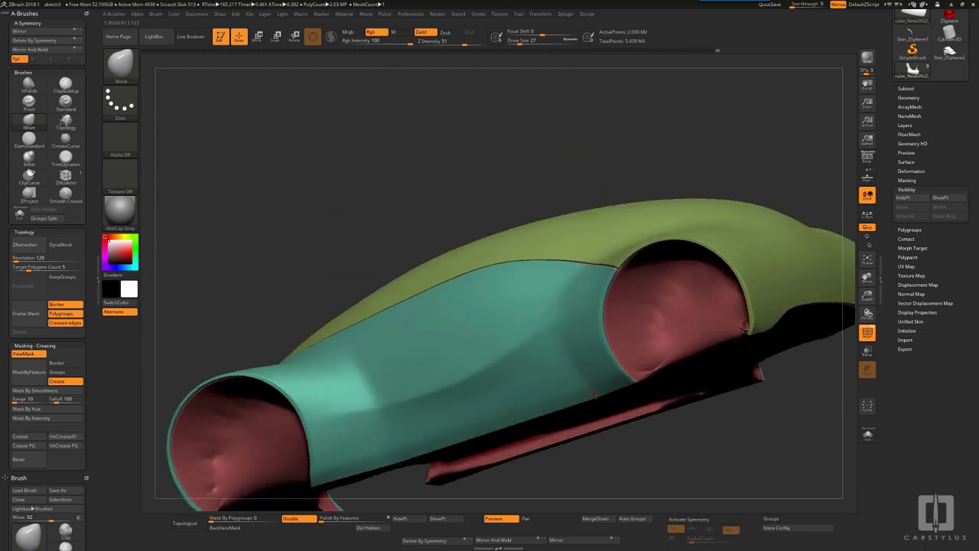
{"action": "left_click", "coordinate": [662, 336], "text": "ctrl+shift"}
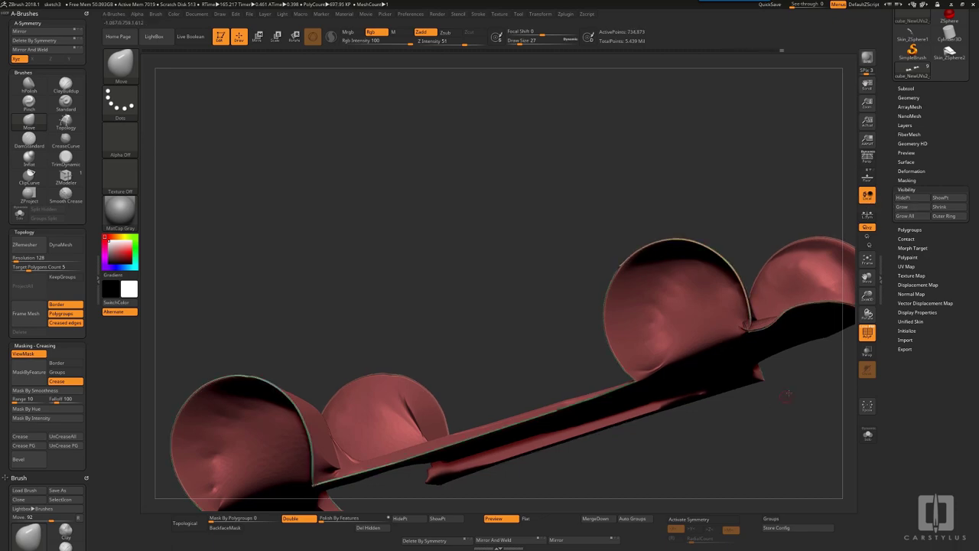
{"action": "left_click_drag", "start_coordinate": [828, 341], "coordinate": [741, 433]}
{"action": "left_click", "coordinate": [742, 433], "text": "ctrl+shift"}
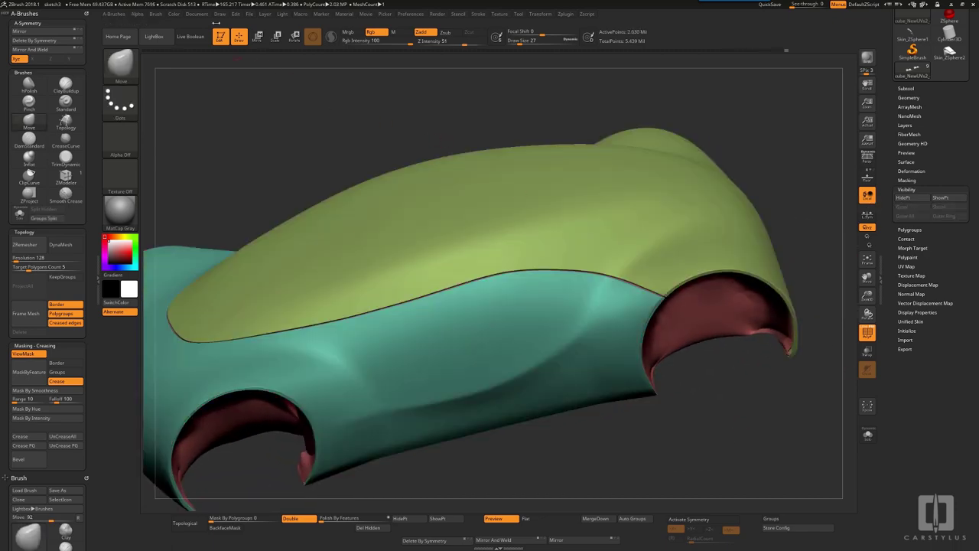
Save the work to file and open the polypaint settings.
{"action": "left_click", "coordinate": [250, 14]}
{"action": "left_click", "coordinate": [302, 31]}
{"action": "key", "text": "Return"}
{"action": "left_click", "coordinate": [509, 276]}
{"action": "left_click", "coordinate": [908, 257]}
{"action": "mouse_move", "coordinate": [772, 164]}
{"action": "left_mouse_down"}
{"action": "mouse_move", "coordinate": [780, 81]}
{"action": "mouse_move", "coordinate": [767, 167]}
{"action": "left_mouse_up"}
Isolate the inner shell, regroup it as a new polygroup and show the whole car body.
{"action": "left_click", "coordinate": [540, 331], "text": "ctrl+shift"}
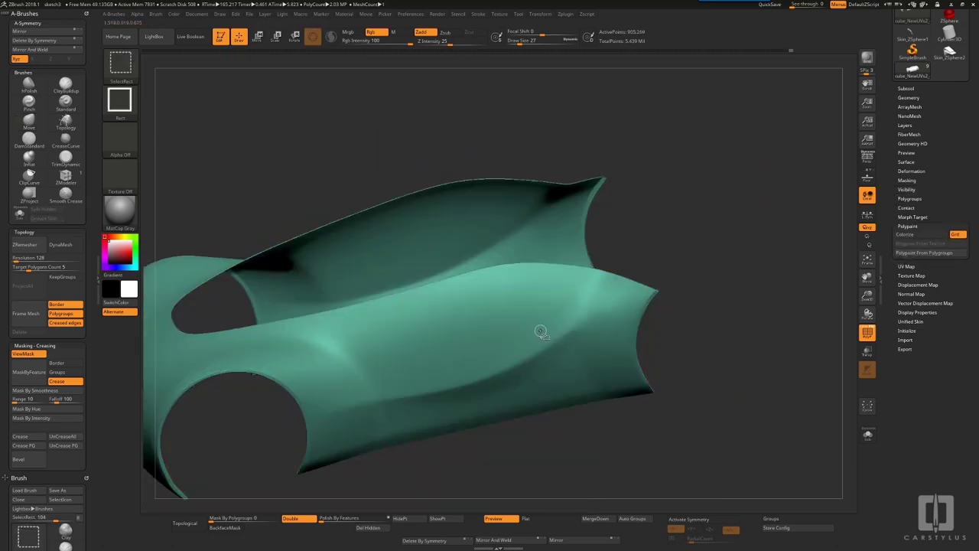
{"action": "left_click", "coordinate": [541, 332], "text": "ctrl+shift"}
{"action": "left_click", "coordinate": [570, 233], "text": "ctrl+shift"}
{"action": "mouse_move", "coordinate": [735, 222]}
{"action": "left_mouse_down"}
{"action": "mouse_move", "coordinate": [754, 230]}
{"action": "mouse_move", "coordinate": [674, 261]}
{"action": "mouse_move", "coordinate": [692, 184]}
{"action": "mouse_move", "coordinate": [735, 192]}
{"action": "mouse_move", "coordinate": [780, 298]}
{"action": "mouse_move", "coordinate": [650, 264]}
{"action": "mouse_move", "coordinate": [601, 263]}
{"action": "mouse_move", "coordinate": [562, 207]}
{"action": "mouse_move", "coordinate": [579, 240]}
{"action": "mouse_move", "coordinate": [547, 253]}
{"action": "mouse_move", "coordinate": [565, 247]}
{"action": "left_mouse_up"}
{"action": "key", "text": "ctrl+w"}
{"action": "left_click", "coordinate": [655, 227], "text": "ctrl+shift"}
{"action": "left_click_drag", "start_coordinate": [655, 227], "coordinate": [664, 260]}
{"action": "left_click_drag", "start_coordinate": [664, 260], "coordinate": [620, 296]}
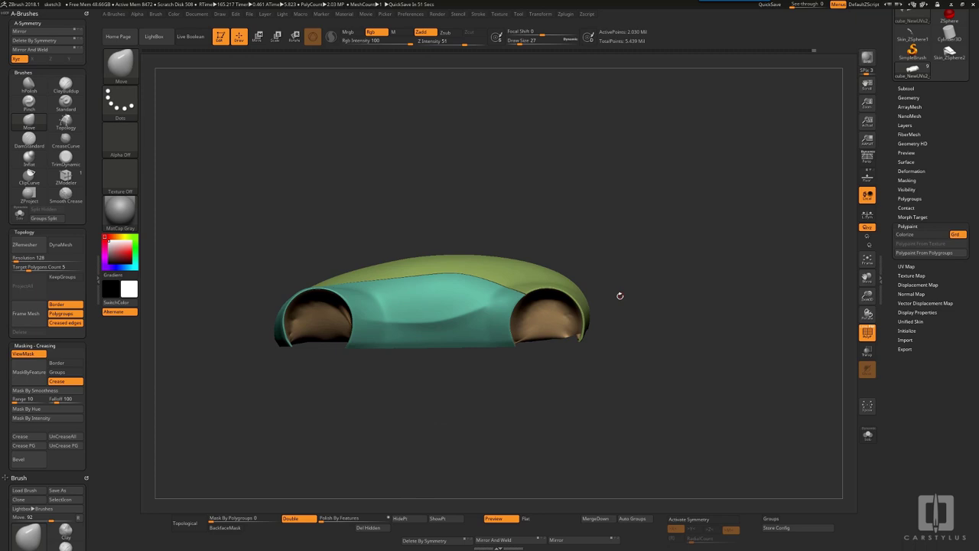
Open the subtool list and activate X symmetry on the car body for masking the rear.
{"action": "key", "text": "shift+f"}
{"action": "key", "text": "shift+f"}
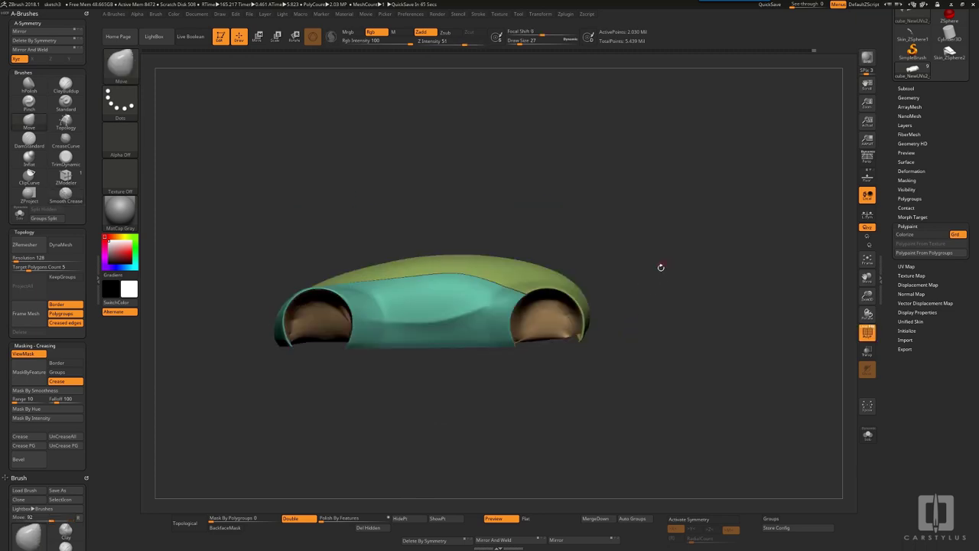
{"action": "mouse_move", "coordinate": [660, 267]}
{"action": "left_mouse_down"}
{"action": "mouse_move", "coordinate": [699, 286]}
{"action": "mouse_move", "coordinate": [721, 323]}
{"action": "left_mouse_up"}
{"action": "left_click", "coordinate": [905, 88]}
{"action": "mouse_move", "coordinate": [955, 153]}
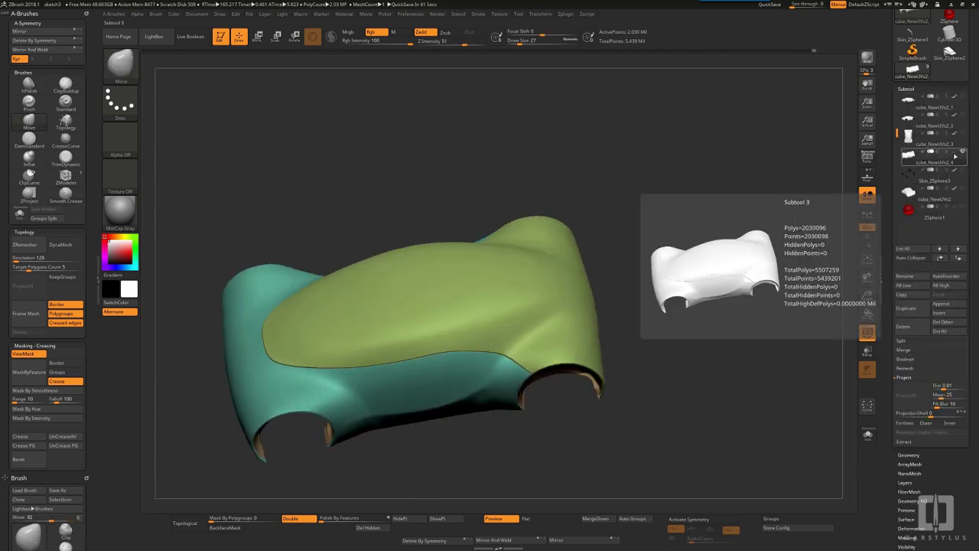
{"action": "key", "text": "ctrl+z"}
{"action": "mouse_move", "coordinate": [765, 292]}
{"action": "left_mouse_down"}
{"action": "mouse_move", "coordinate": [739, 247]}
{"action": "mouse_move", "coordinate": [730, 251]}
{"action": "mouse_move", "coordinate": [727, 324]}
{"action": "mouse_move", "coordinate": [719, 314]}
{"action": "mouse_move", "coordinate": [712, 375]}
{"action": "left_mouse_up"}
{"action": "key", "text": "x"}
Mask the tapered rear panel and the curved band at its base symmetrically, trimming the mask's inner corners.
{"action": "mouse_move", "coordinate": [436, 267]}
{"action": "left_mouse_down", "text": "ctrl"}
{"action": "mouse_move", "coordinate": [436, 363]}
{"action": "mouse_move", "coordinate": [409, 329]}
{"action": "mouse_move", "coordinate": [411, 284]}
{"action": "left_mouse_up", "text": "ctrl"}
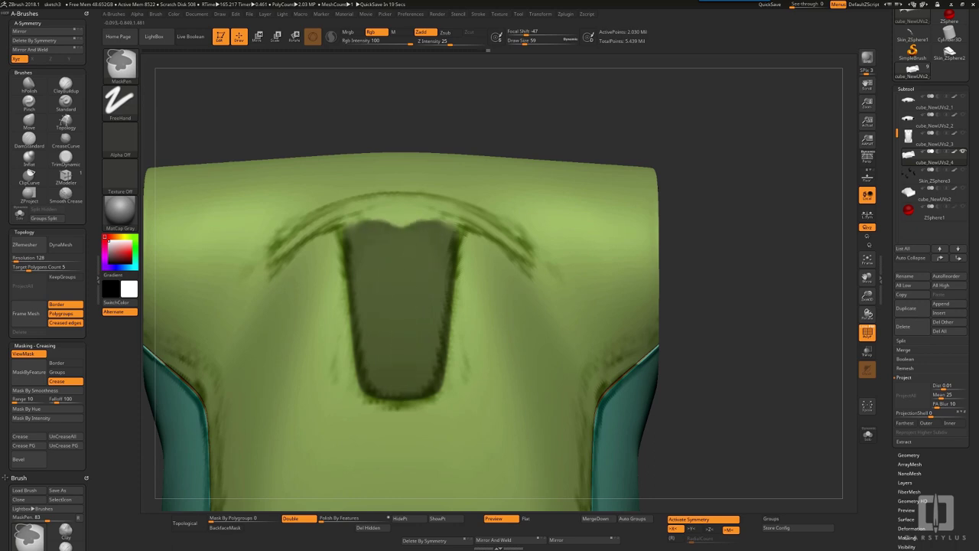
{"action": "left_click_drag", "start_coordinate": [719, 299], "coordinate": [734, 207]}
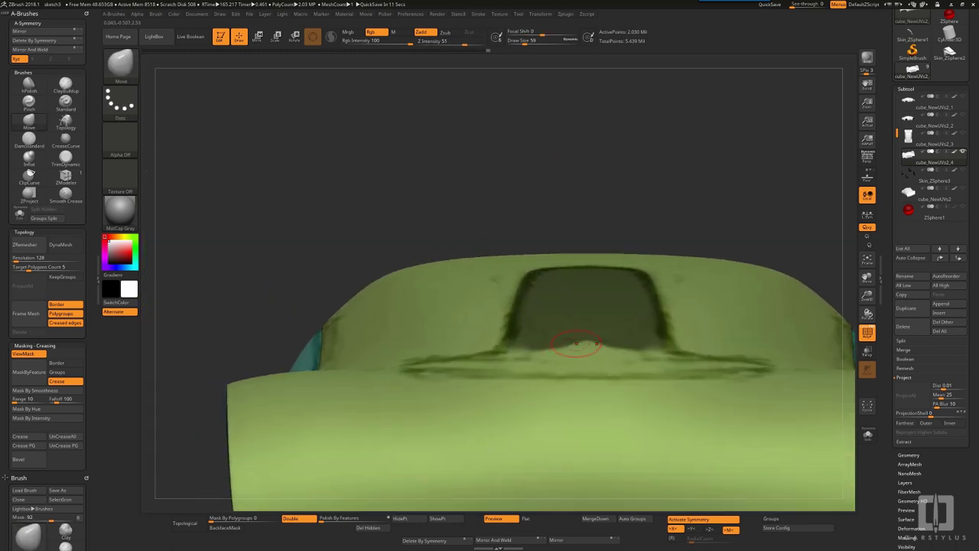
{"action": "key", "text": "ctrl"}
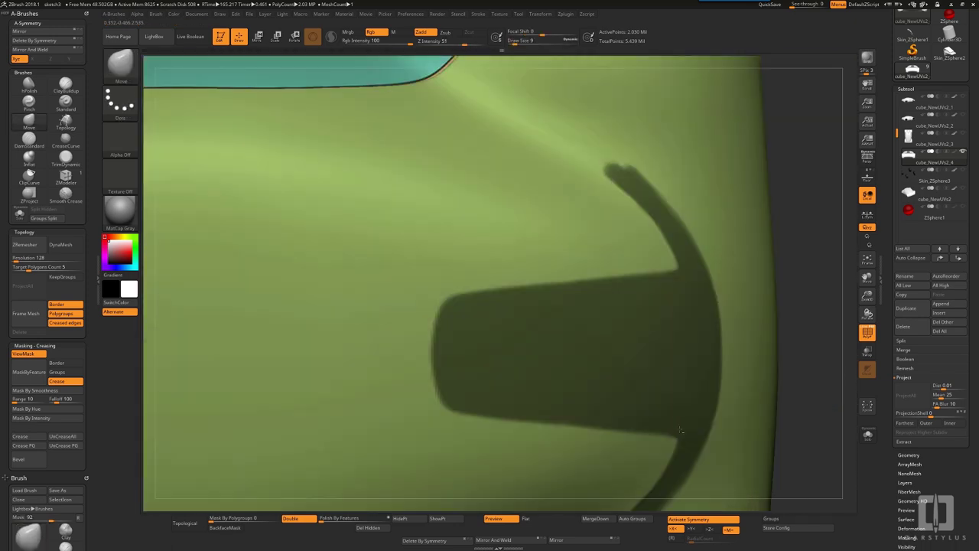
{"action": "key", "text": "ctrl"}
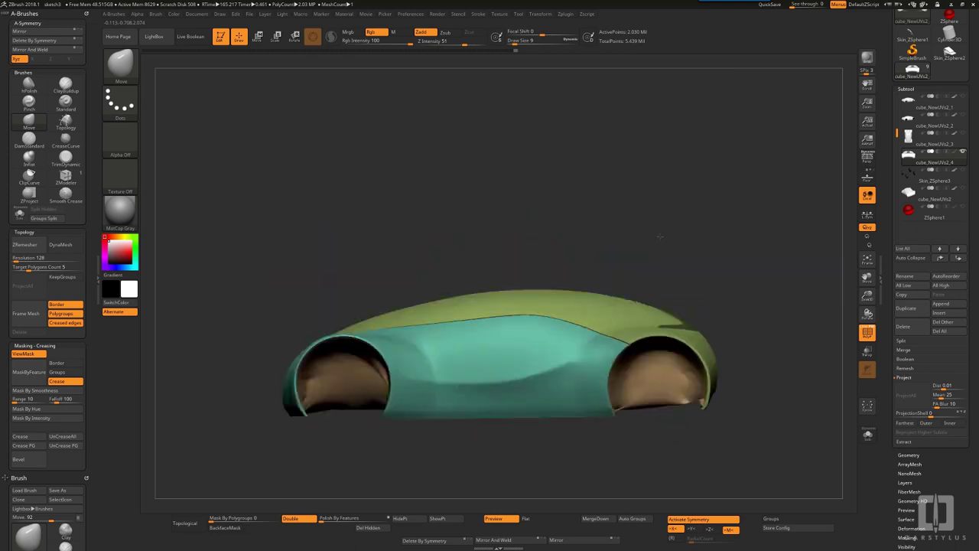
{"action": "mouse_move", "coordinate": [796, 291]}
{"action": "left_mouse_down"}
{"action": "mouse_move", "coordinate": [711, 291]}
{"action": "mouse_move", "coordinate": [541, 358]}
{"action": "left_mouse_up"}
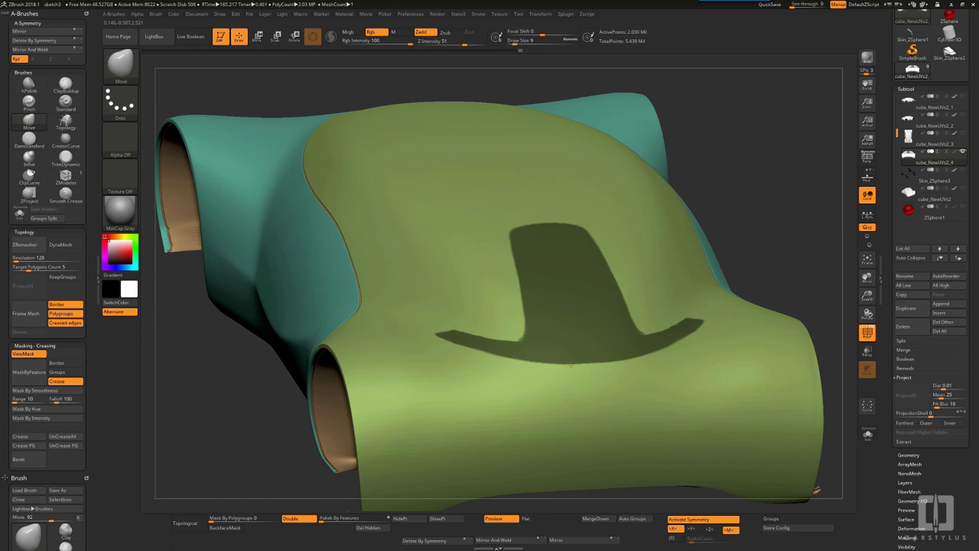
{"action": "left_click_drag", "start_coordinate": [525, 320], "coordinate": [532, 331], "text": "ctrl+alt"}
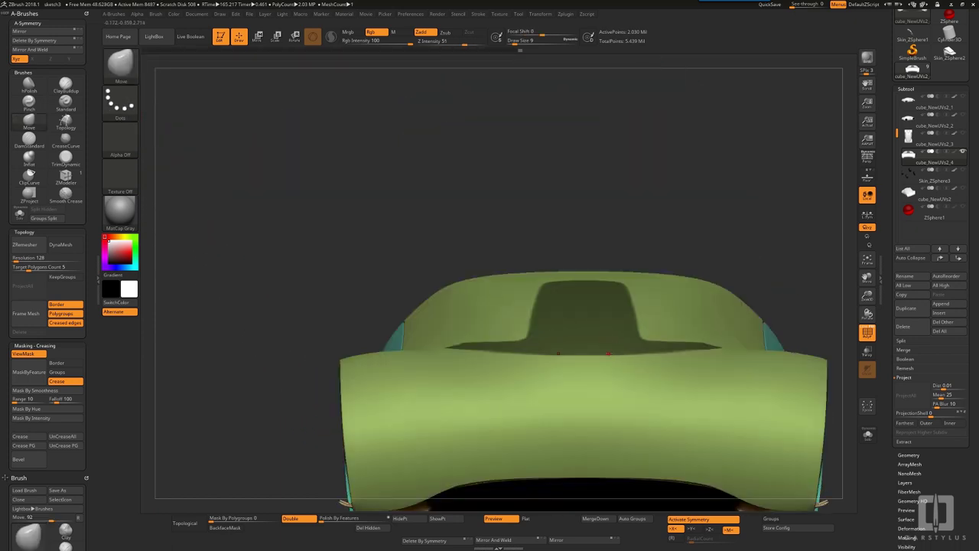
Isolate the front body section, mask a narrow curved band symmetrically across the nose with tapered ends, and invert the mask.
{"action": "right_click_drag", "start_coordinate": [536, 306], "coordinate": [693, 230]}
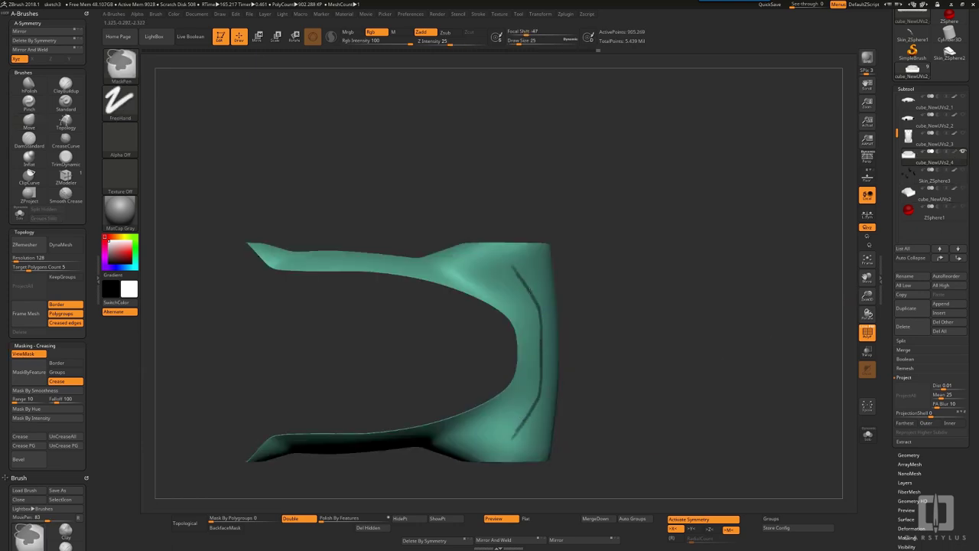
{"action": "left_click_drag", "start_coordinate": [597, 429], "coordinate": [536, 414]}
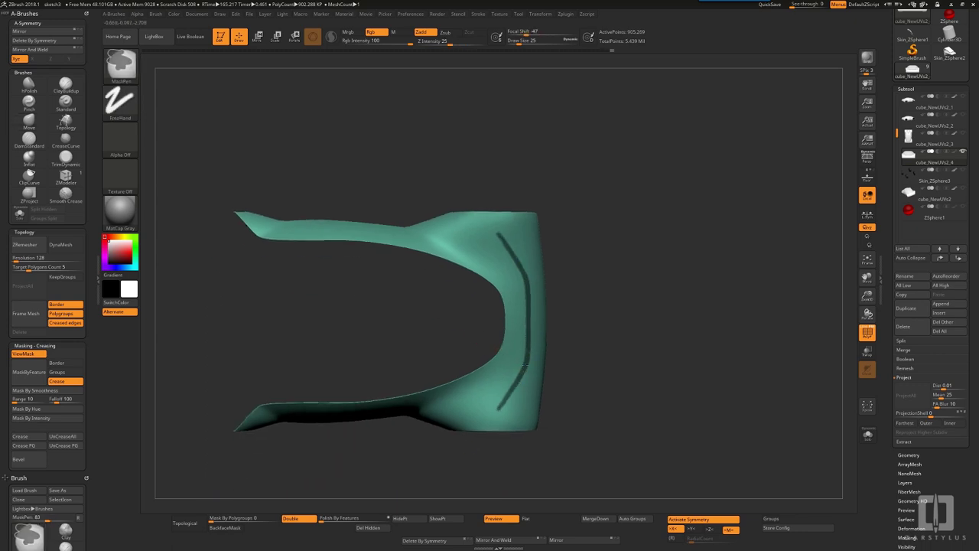
{"action": "right_click_drag", "start_coordinate": [528, 284], "coordinate": [399, 360]}
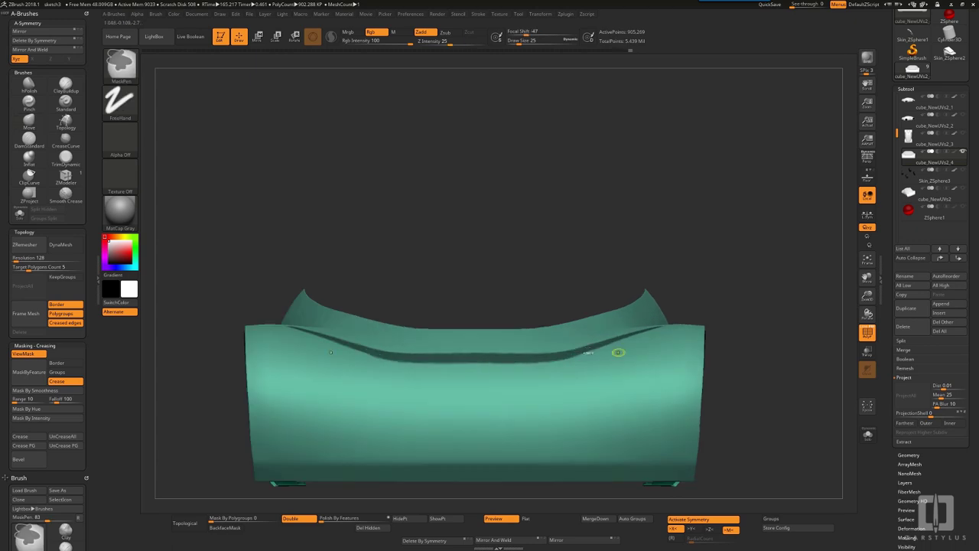
{"action": "mouse_move", "coordinate": [618, 352]}
{"action": "right_mouse_down"}
{"action": "mouse_move", "coordinate": [554, 423]}
{"action": "mouse_move", "coordinate": [429, 351]}
{"action": "right_mouse_up"}
{"action": "mouse_move", "coordinate": [589, 347]}
{"action": "right_mouse_down", "text": "ctrl"}
{"action": "mouse_move", "coordinate": [531, 357]}
{"action": "mouse_move", "coordinate": [566, 417]}
{"action": "mouse_move", "coordinate": [608, 393]}
{"action": "mouse_move", "coordinate": [590, 348]}
{"action": "right_mouse_up", "text": "ctrl"}
{"action": "left_click", "coordinate": [625, 440], "text": "ctrl"}
{"action": "left_click", "coordinate": [536, 466], "text": "ctrl+alt"}
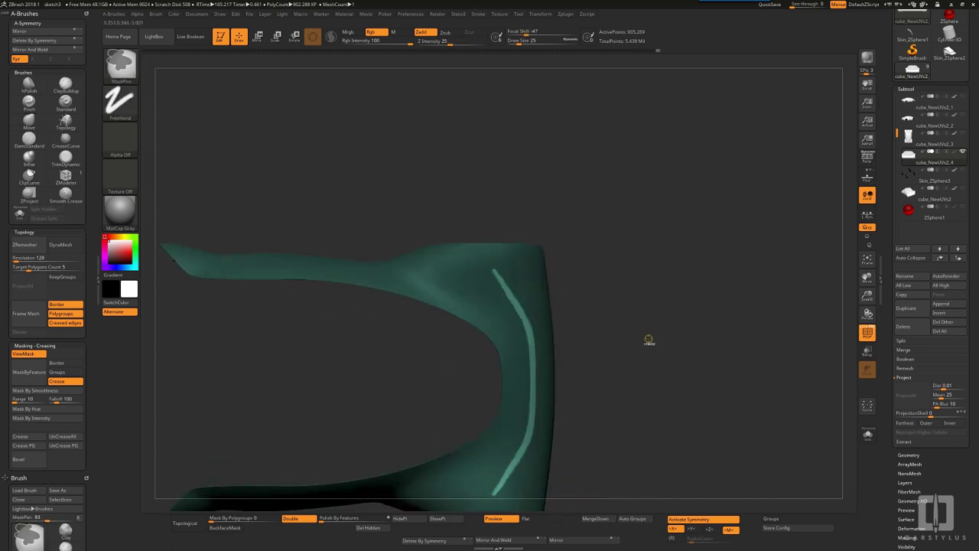
Split the masked nose band into its own polygroup, show the whole car body again and open the file commands.
{"action": "right_click_drag", "start_coordinate": [559, 334], "coordinate": [536, 283]}
{"action": "mouse_move", "coordinate": [535, 283]}
{"action": "right_mouse_down"}
{"action": "mouse_move", "coordinate": [615, 277]}
{"action": "mouse_move", "coordinate": [550, 433]}
{"action": "right_mouse_up"}
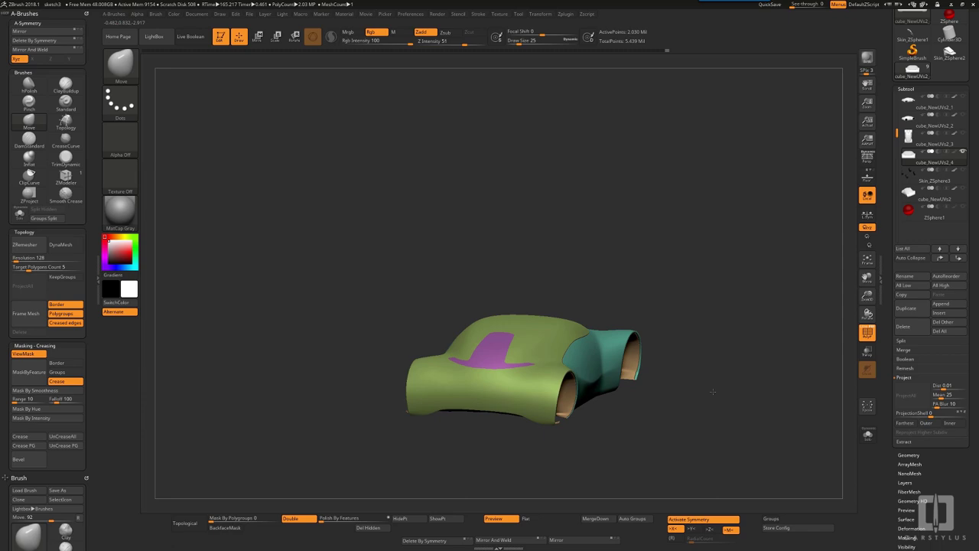
{"action": "right_click_drag", "start_coordinate": [712, 391], "coordinate": [617, 246]}
{"action": "right_click_drag", "start_coordinate": [663, 329], "coordinate": [672, 293]}
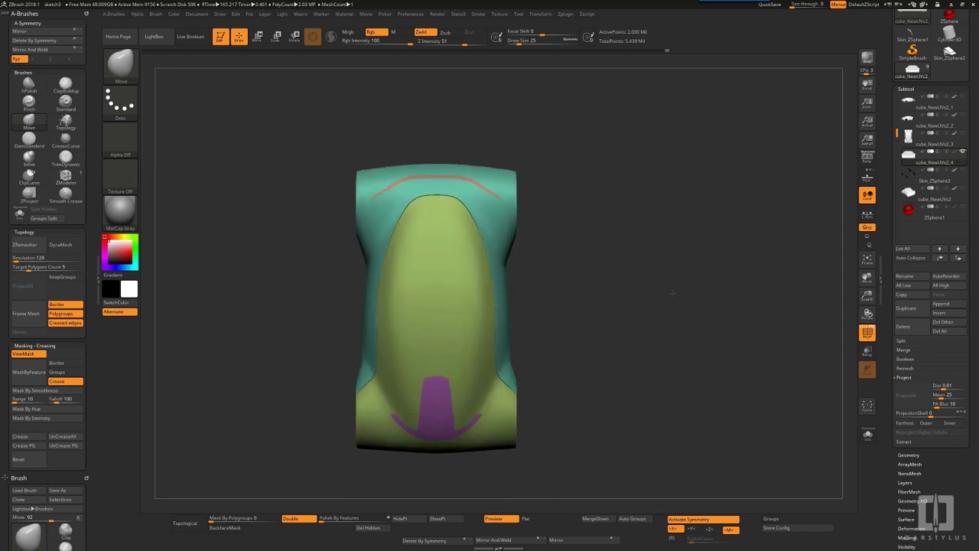
{"action": "left_click", "coordinate": [250, 16]}
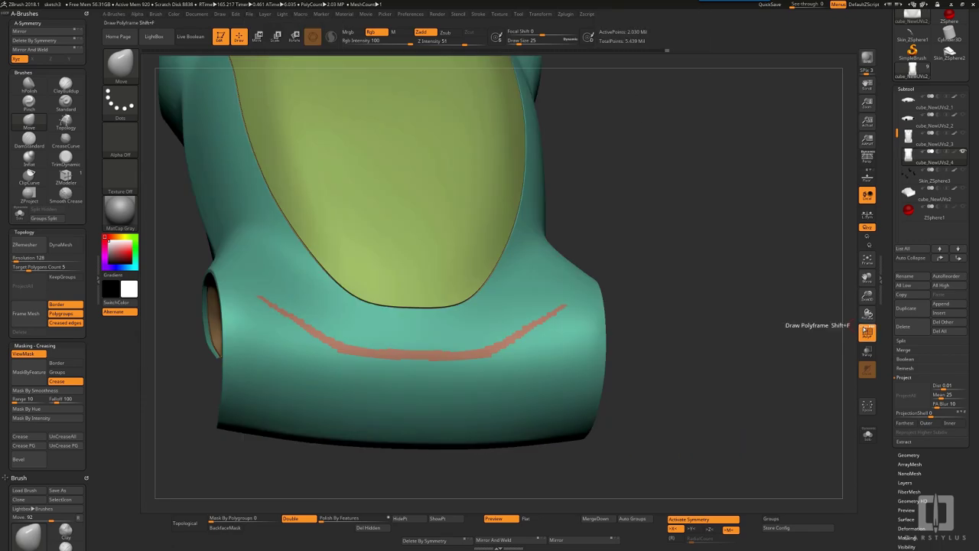
Delete the body's lower subdivision levels and bevel the creased borders of the rear panel and nose band with a bevel width of 0.03515.
{"action": "right_click_drag", "start_coordinate": [765, 329], "coordinate": [746, 387]}
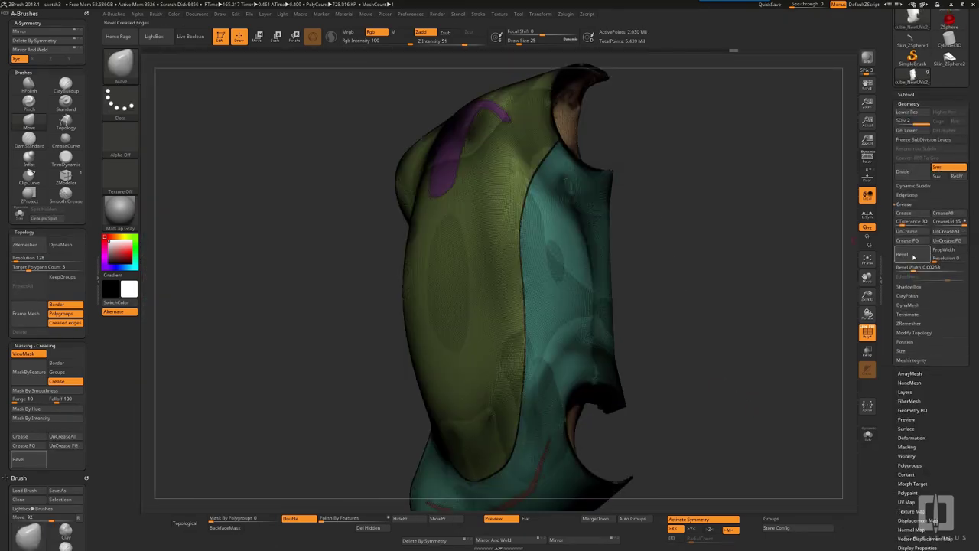
{"action": "right_click_drag", "start_coordinate": [719, 344], "coordinate": [788, 277]}
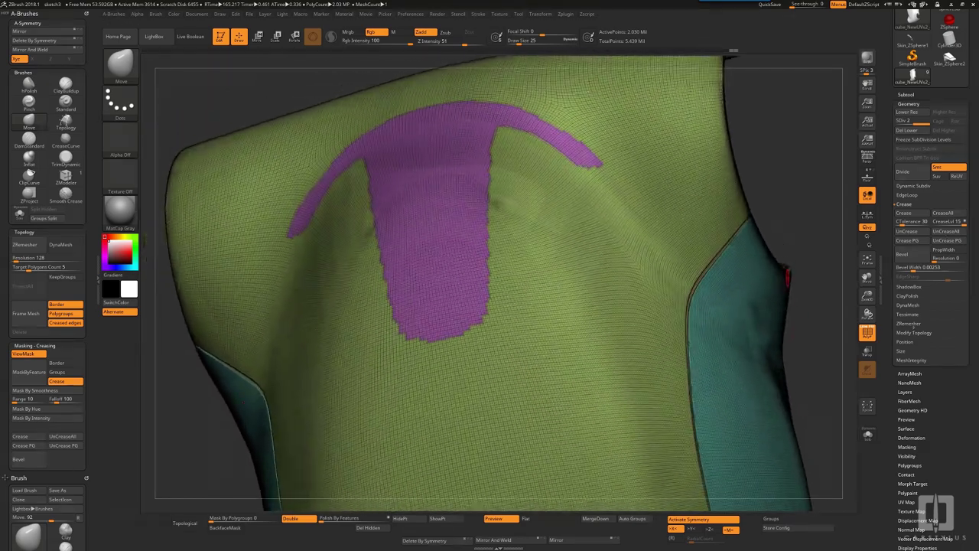
{"action": "right_click_drag", "start_coordinate": [763, 334], "coordinate": [784, 321]}
{"action": "left_click", "coordinate": [911, 257]}
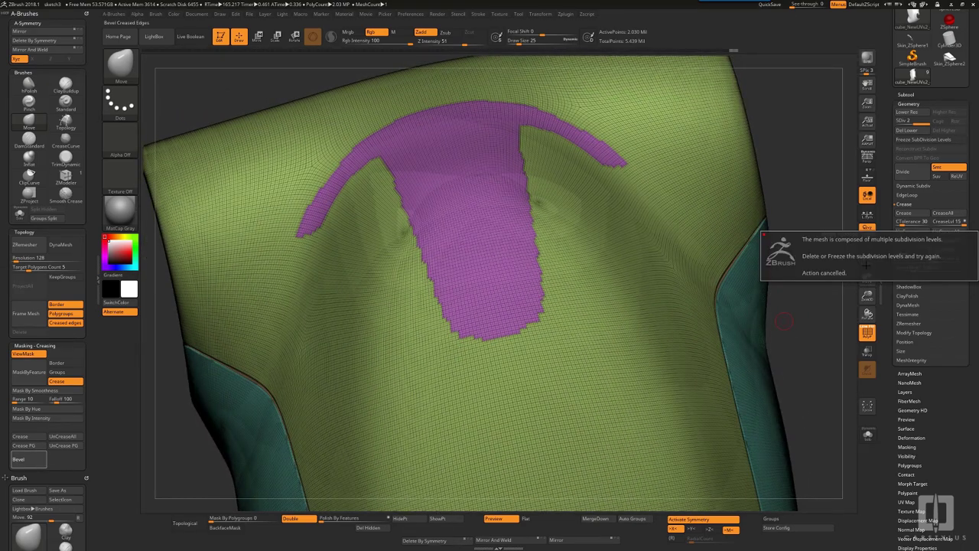
{"action": "left_click", "coordinate": [907, 130]}
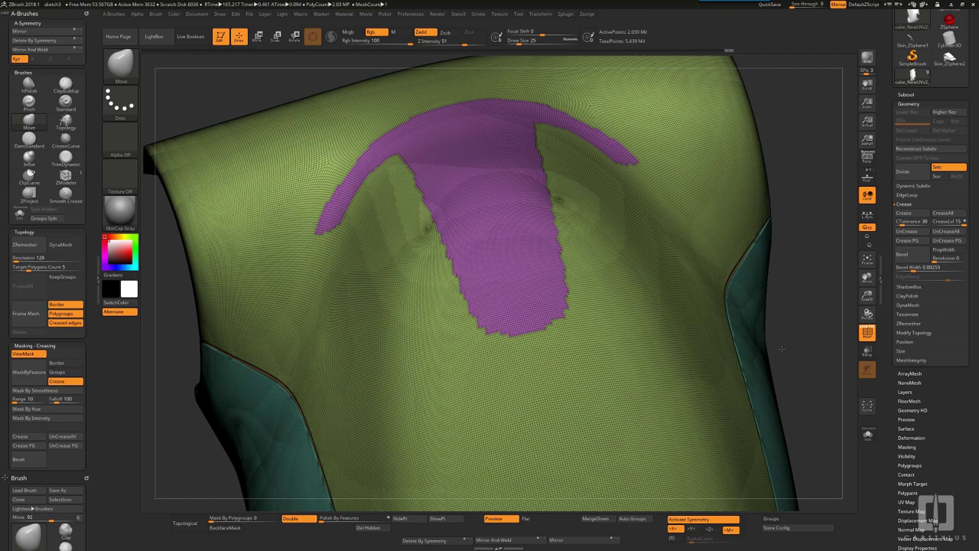
{"action": "left_click_drag", "start_coordinate": [781, 349], "coordinate": [742, 348]}
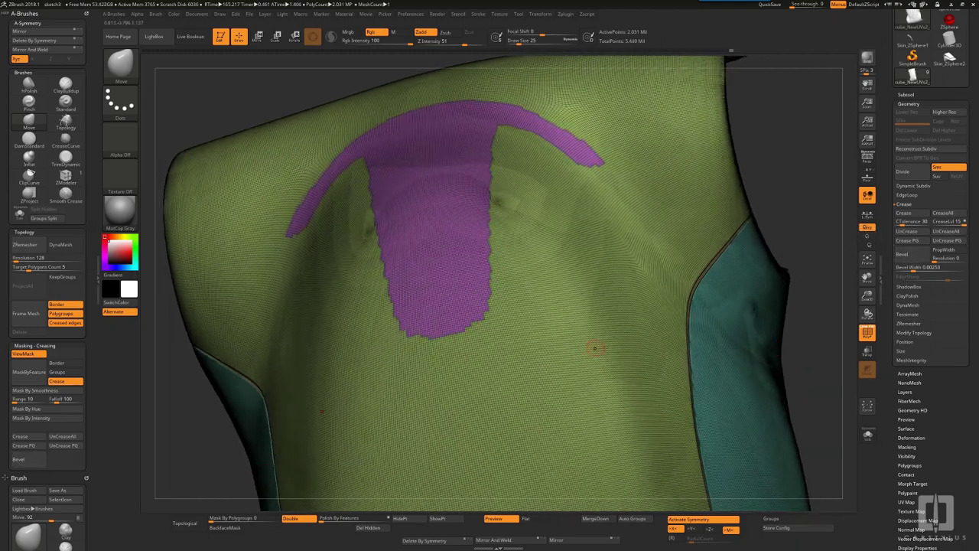
{"action": "right_click_drag", "start_coordinate": [595, 348], "coordinate": [636, 461], "text": "alt"}
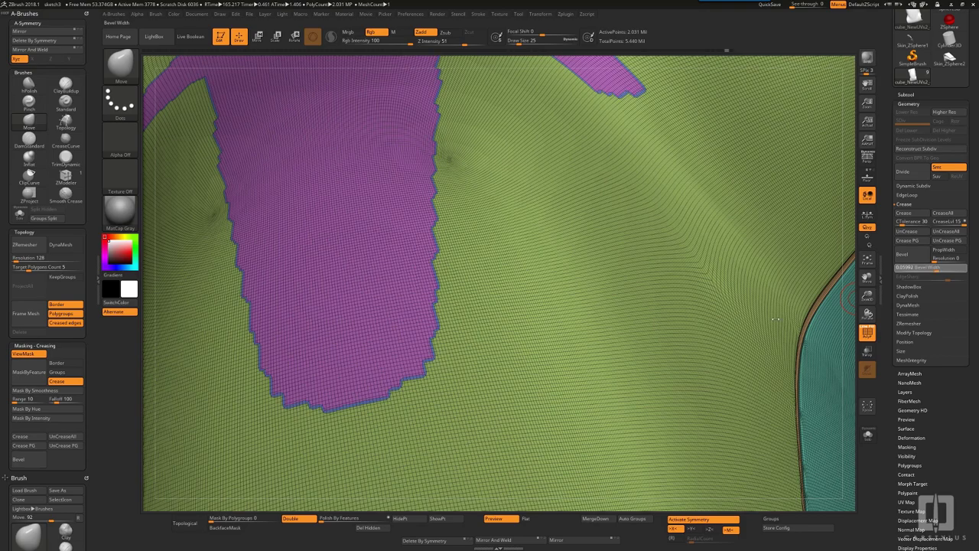
{"action": "right_click_drag", "start_coordinate": [775, 319], "coordinate": [765, 257], "text": "alt"}
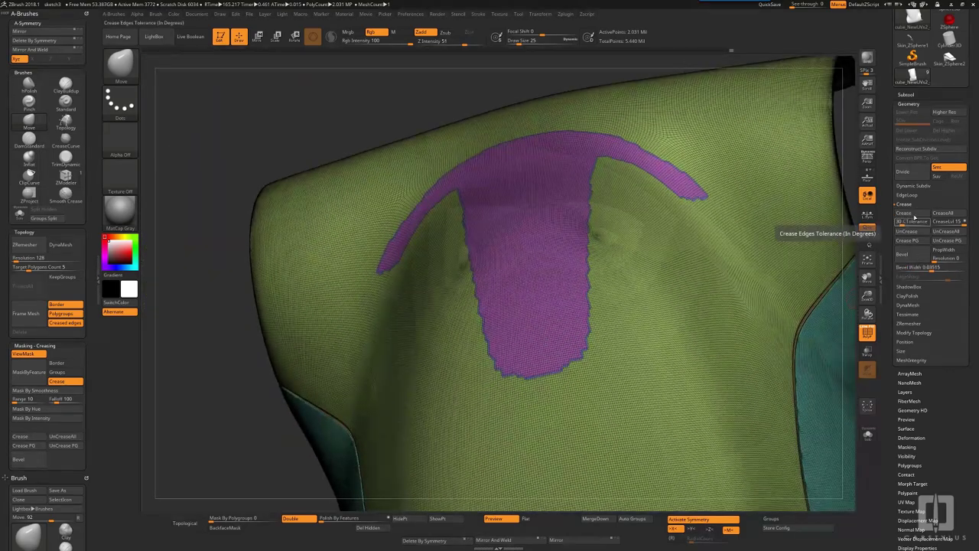
{"action": "right_click_drag", "start_coordinate": [708, 306], "coordinate": [662, 245]}
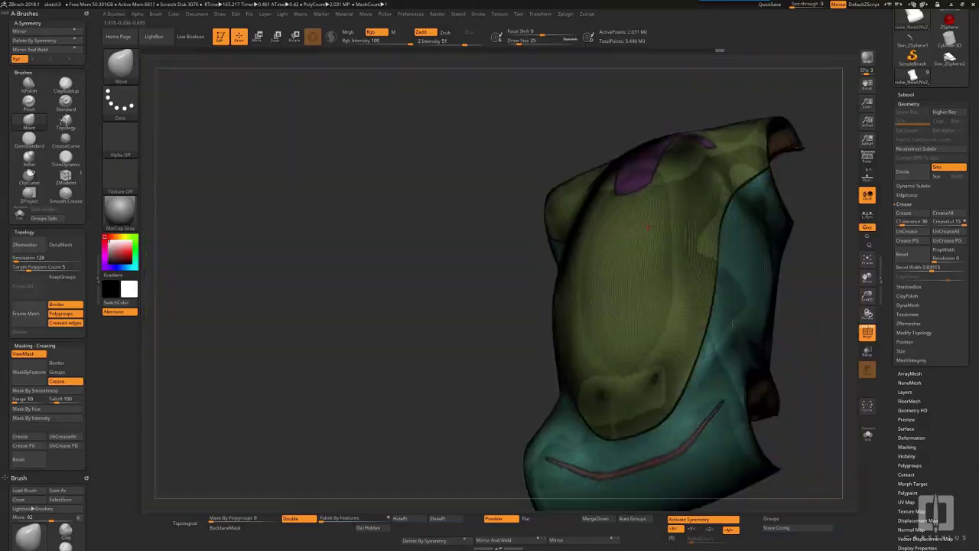
Smooth the jagged borders of the nose band with the Smooth Crease brush.
{"action": "right_click_drag", "start_coordinate": [661, 337], "coordinate": [641, 337], "text": "ctrl"}
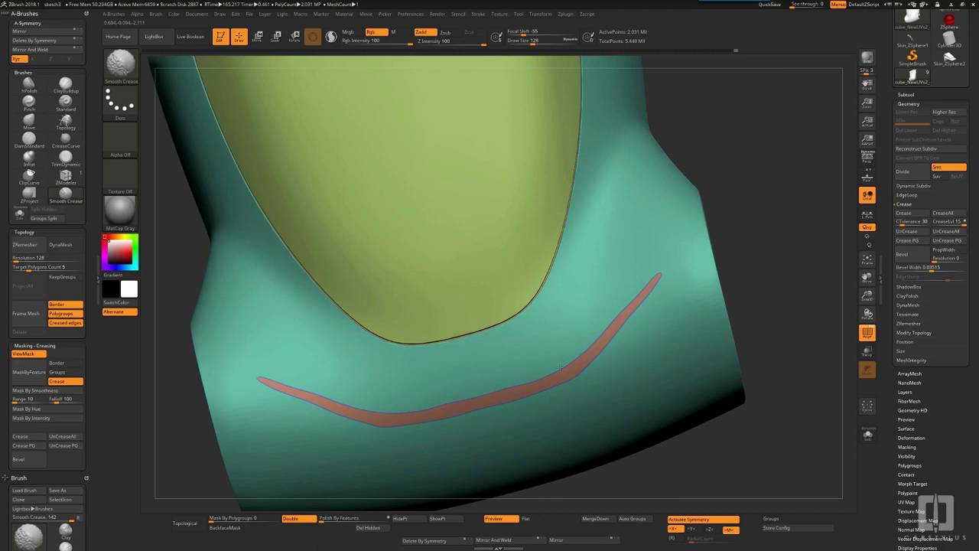
{"action": "right_click_drag", "start_coordinate": [671, 271], "coordinate": [677, 318], "text": "shift"}
{"action": "right_click_drag", "start_coordinate": [550, 373], "coordinate": [621, 390], "text": "shift"}
{"action": "right_click_drag", "start_coordinate": [621, 390], "coordinate": [625, 340], "text": "alt"}
Even out the nose band's curve, width and pointed ends symmetrically with the Slide brush.
{"action": "key", "text": "b"}
{"action": "key", "text": "s"}
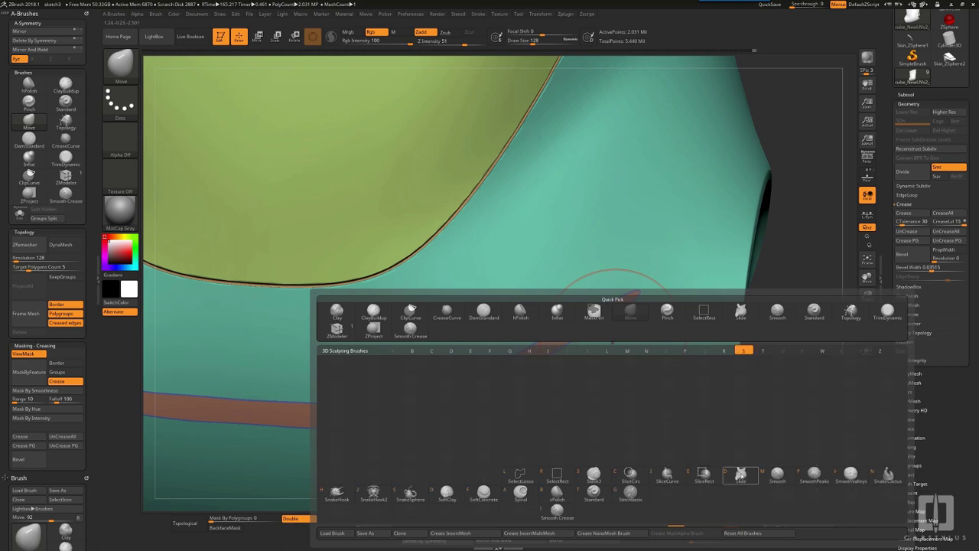
{"action": "key", "text": "l"}
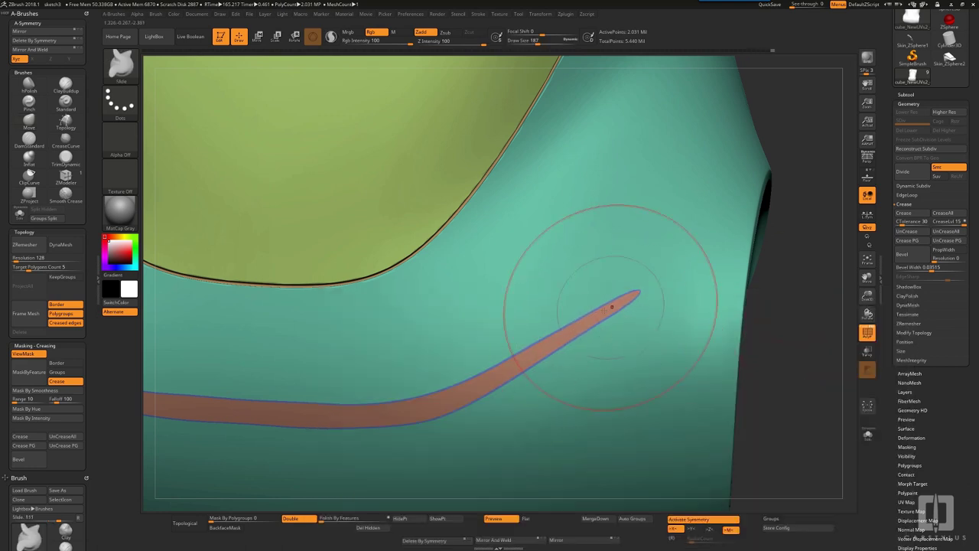
{"action": "right_click_drag", "start_coordinate": [411, 409], "coordinate": [488, 418]}
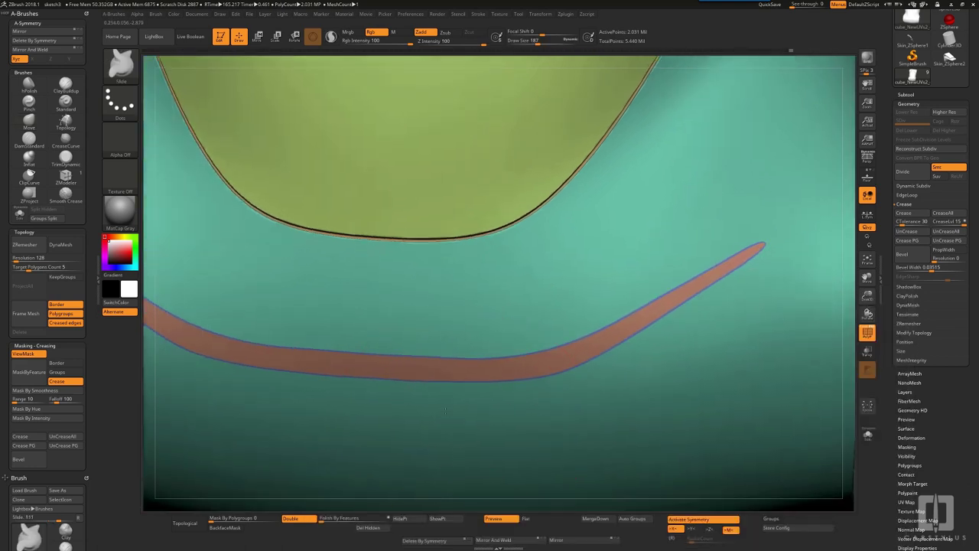
{"action": "right_click_drag", "start_coordinate": [406, 409], "coordinate": [391, 345]}
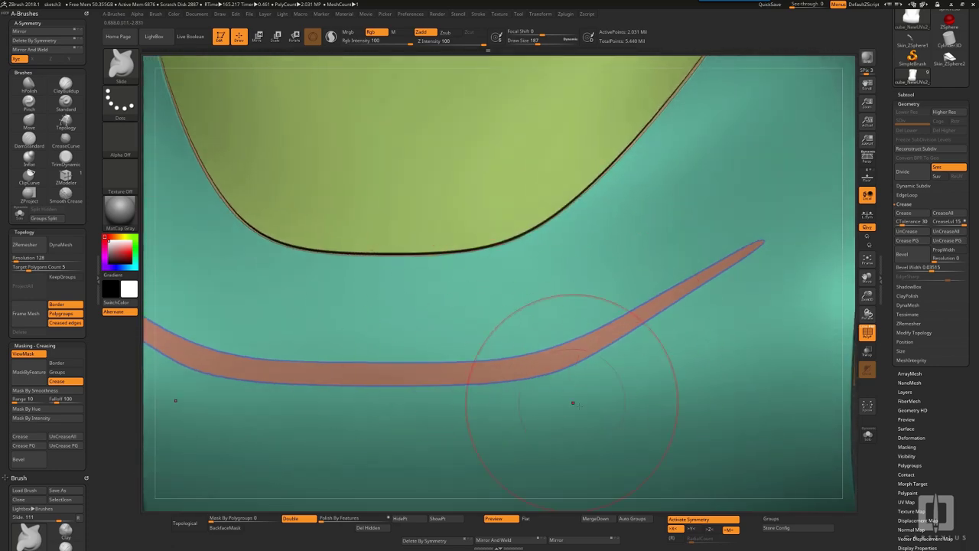
{"action": "right_click_drag", "start_coordinate": [649, 365], "coordinate": [490, 452]}
{"action": "right_click_drag", "start_coordinate": [683, 434], "coordinate": [622, 330]}
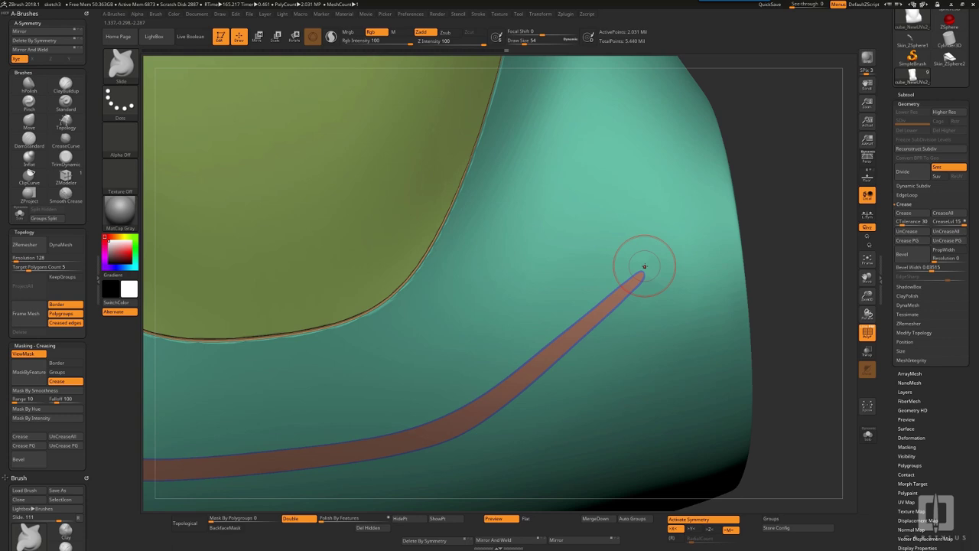
Straighten the wavy side edges of the tapered rear panel with a smaller Slide brush.
{"action": "right_click_drag", "start_coordinate": [657, 319], "coordinate": [564, 346]}
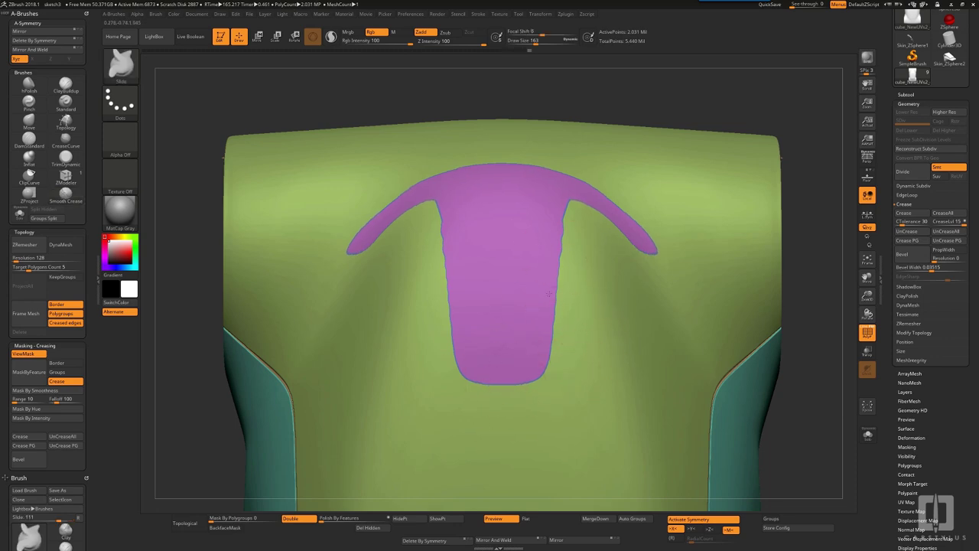
{"action": "right_click_drag", "start_coordinate": [562, 218], "coordinate": [588, 331], "text": "alt"}
{"action": "key", "text": "s"}
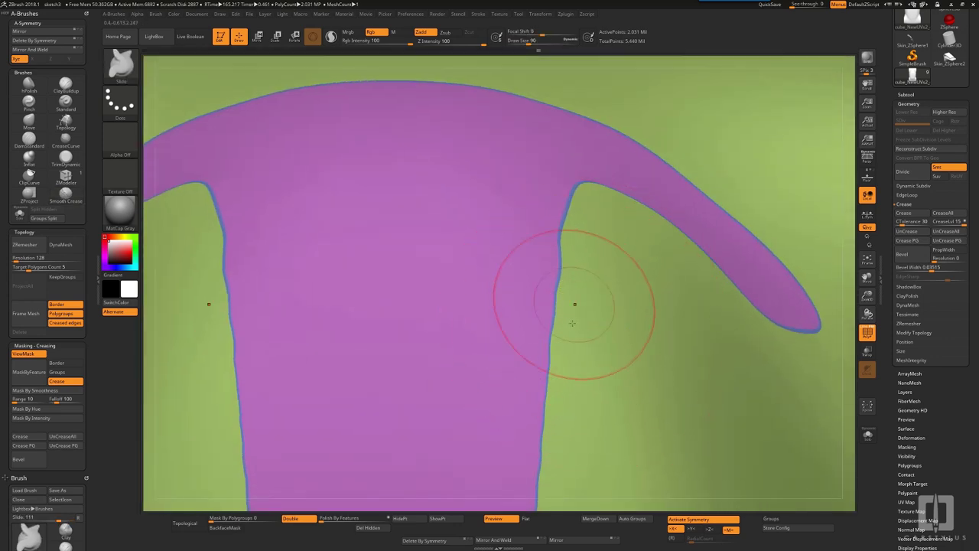
{"action": "key", "text": "bracketleft"}
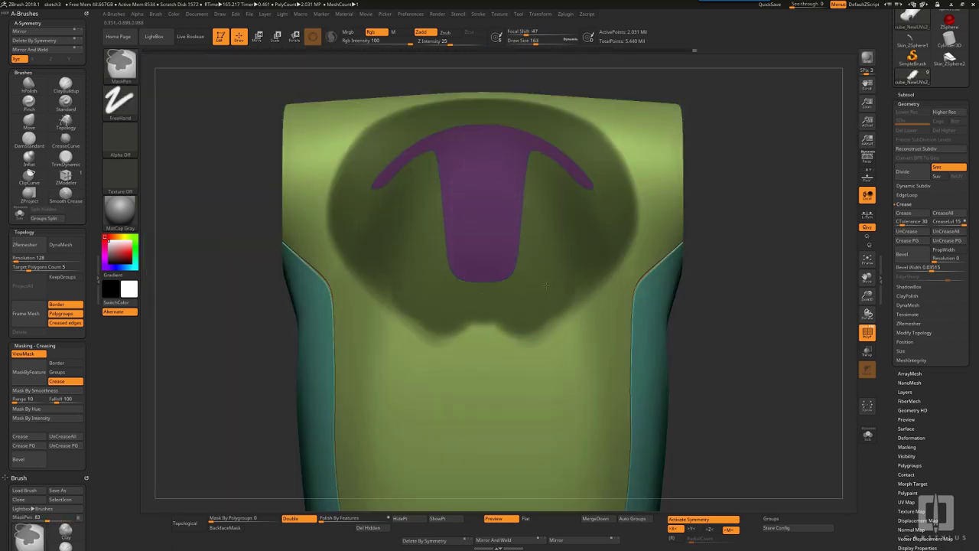
Mask everything except the areas around the rear panel and nose band, then project subtool cube_NewUVs2_3 onto the body without its polypaint.
{"action": "left_click_drag", "start_coordinate": [693, 408], "coordinate": [658, 161]}
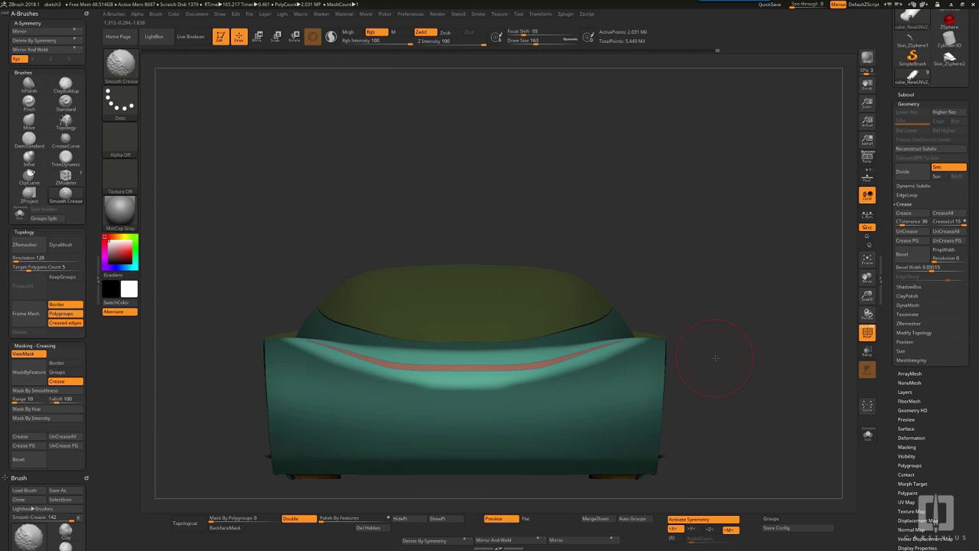
{"action": "left_click_drag", "start_coordinate": [711, 349], "coordinate": [842, 197]}
{"action": "left_click", "coordinate": [906, 94]}
{"action": "left_click", "coordinate": [948, 153]}
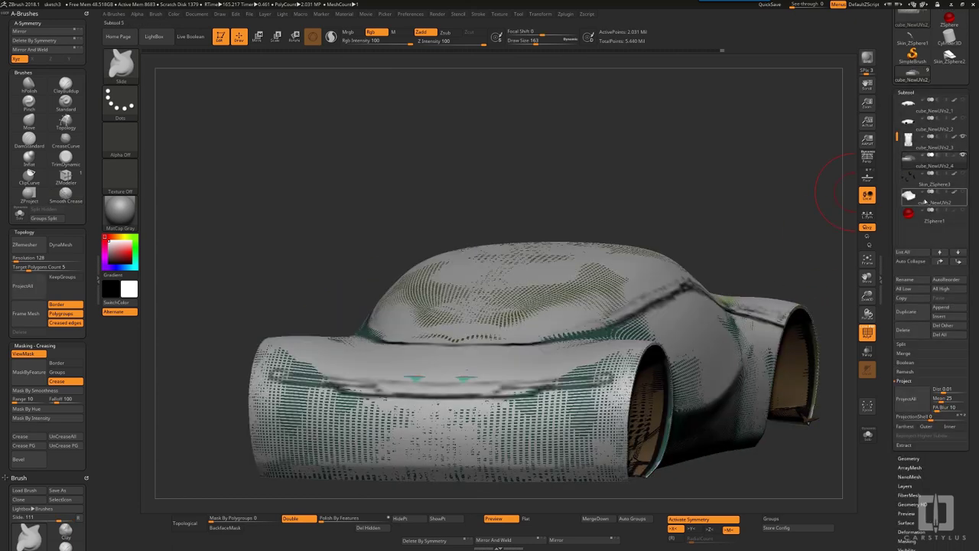
{"action": "left_click", "coordinate": [915, 399]}
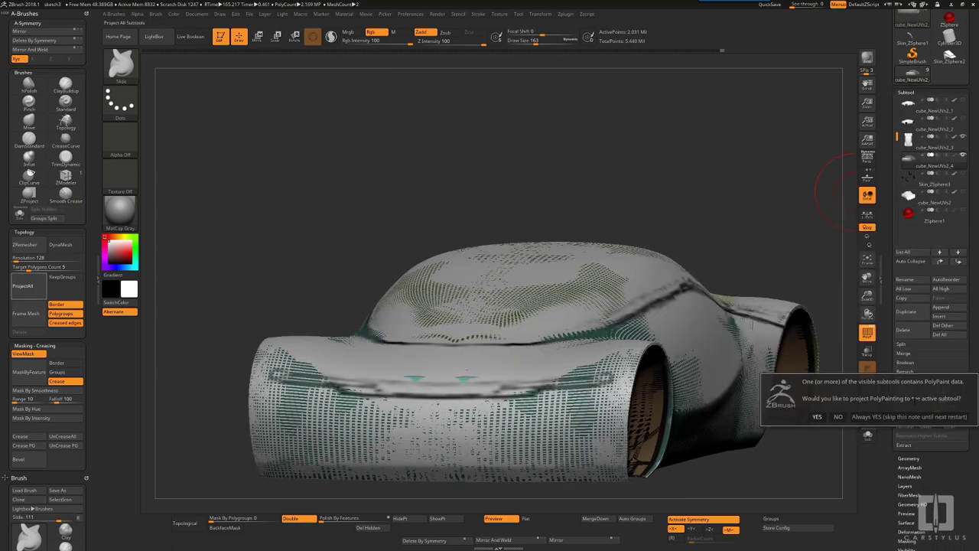
{"action": "left_click", "coordinate": [838, 417]}
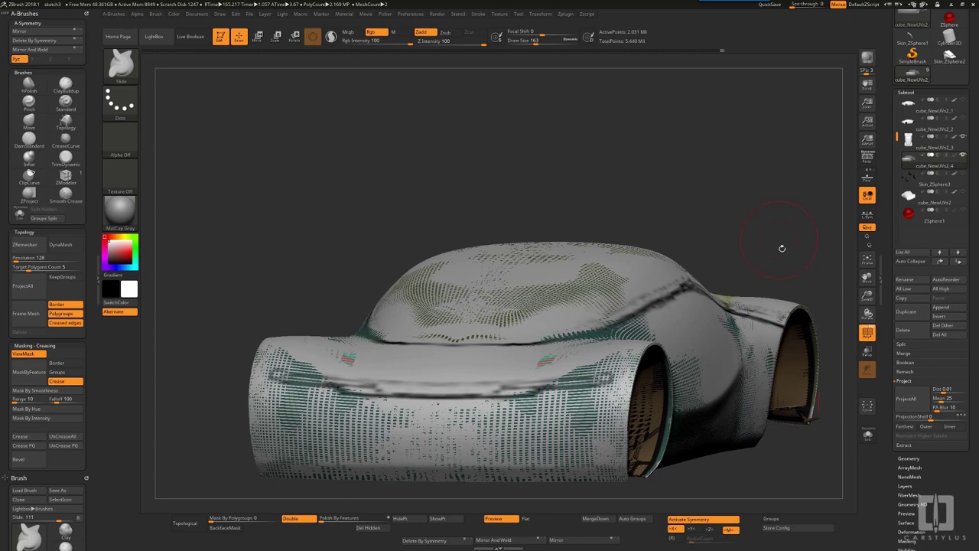
Repeat the projection onto the body, again declining polypaint, and hide the source subtool.
{"action": "left_click_drag", "start_coordinate": [782, 248], "coordinate": [757, 321]}
{"action": "left_click_drag", "start_coordinate": [788, 145], "coordinate": [627, 357], "text": "alt"}
{"action": "left_click", "coordinate": [910, 400]}
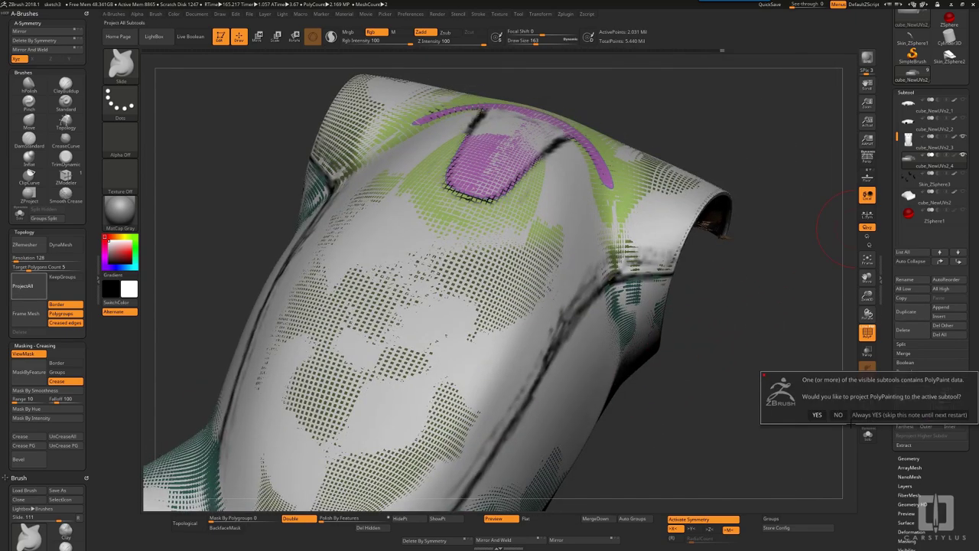
{"action": "left_click", "coordinate": [851, 419]}
{"action": "left_click", "coordinate": [963, 156]}
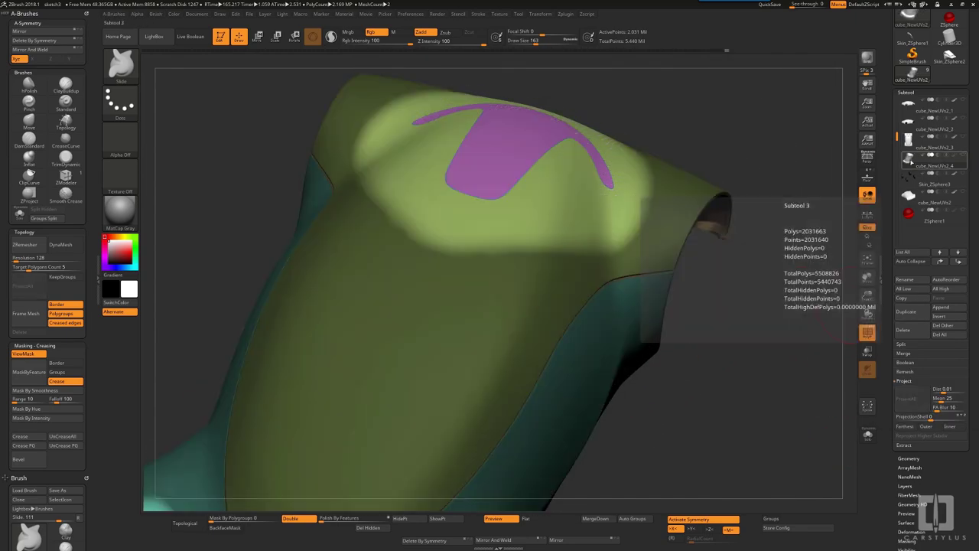
Clear the mask on the car body and choose the ZModeler brush for working on the rear panel's border.
{"action": "left_click_drag", "start_coordinate": [773, 253], "coordinate": [807, 317], "text": "ctrl"}
{"action": "left_click_drag", "start_coordinate": [788, 295], "coordinate": [721, 176]}
{"action": "key", "text": "shift+f"}
{"action": "left_click_drag", "start_coordinate": [729, 130], "coordinate": [741, 317]}
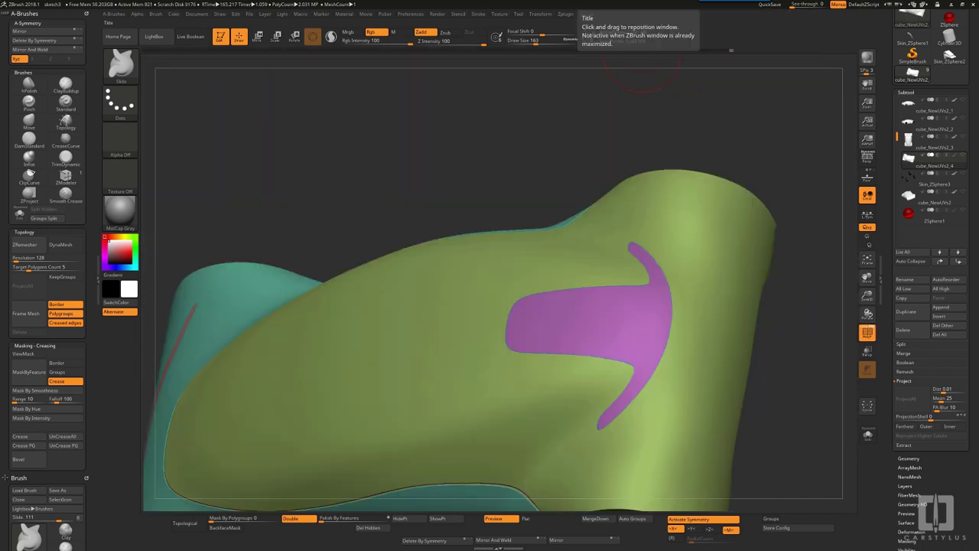
{"action": "left_click_drag", "start_coordinate": [490, 329], "coordinate": [535, 383]}
{"action": "left_click_drag", "start_coordinate": [720, 268], "coordinate": [712, 325], "text": "alt"}
{"action": "left_click_drag", "start_coordinate": [612, 329], "coordinate": [610, 329]}
{"action": "right_click_drag", "start_coordinate": [612, 328], "coordinate": [628, 320], "text": "ctrl"}
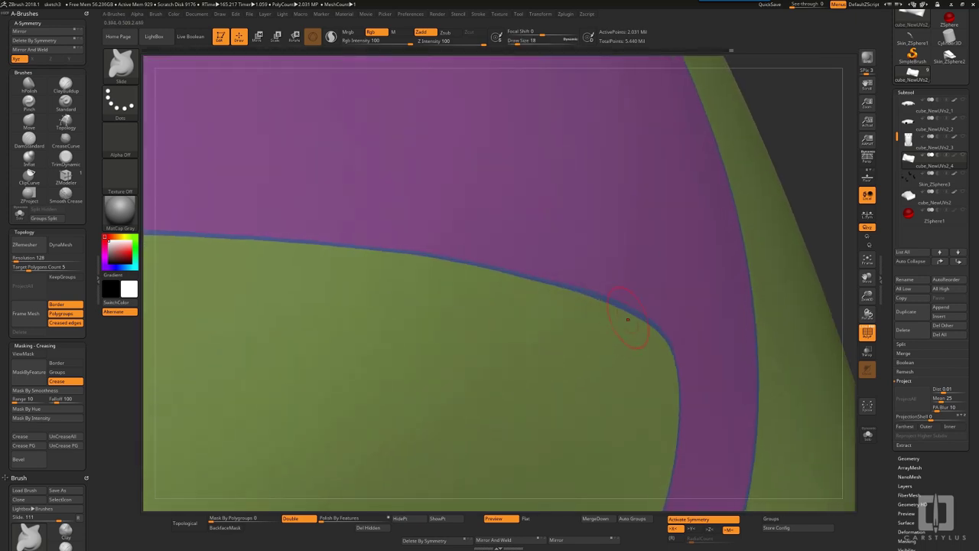
{"action": "key", "text": "b"}
{"action": "key", "text": "z"}
{"action": "key", "text": "m"}
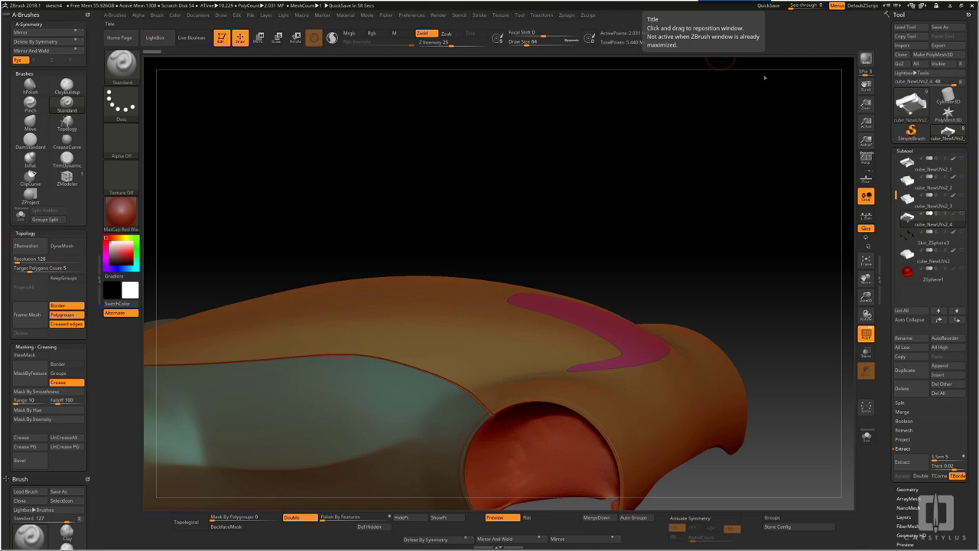
Choose the ZModeler brush and open its action options at the rear panel's dark border strip.
{"action": "right_click_drag", "start_coordinate": [687, 251], "coordinate": [679, 364]}
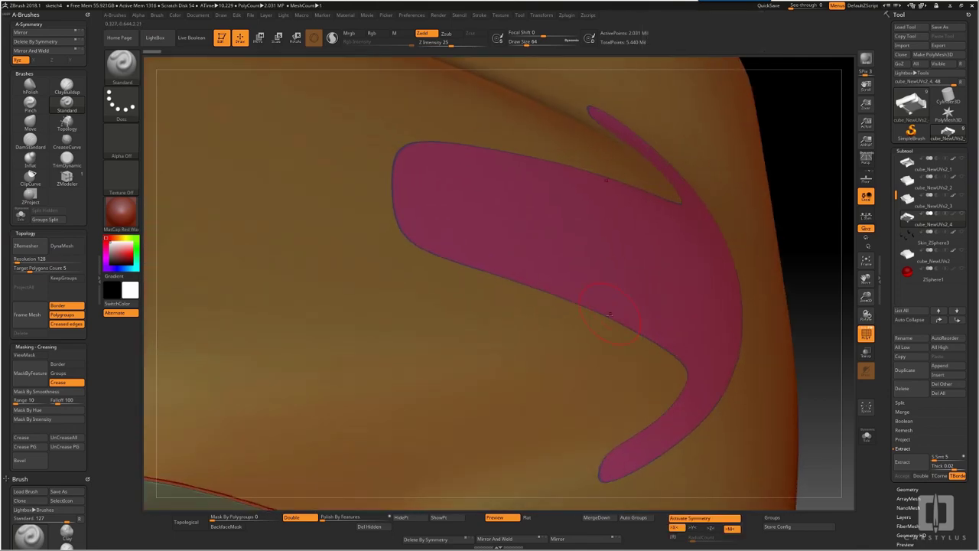
{"action": "right_click_drag", "start_coordinate": [679, 329], "coordinate": [681, 368], "text": "ctrl"}
{"action": "left_click_drag", "start_coordinate": [686, 344], "coordinate": [679, 346], "text": "alt"}
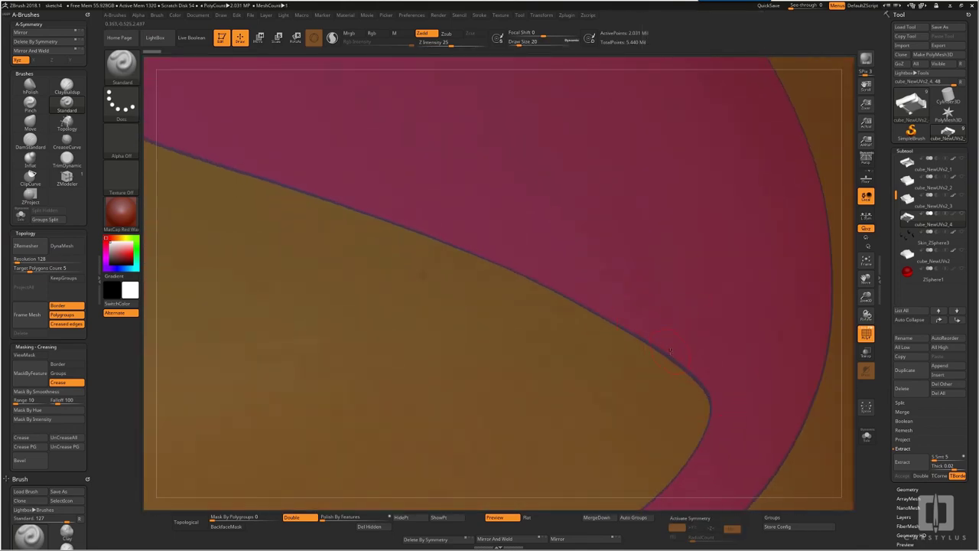
{"action": "key", "text": "b"}
{"action": "key", "text": "z"}
{"action": "key", "text": "m"}
{"action": "mouse_move", "coordinate": [651, 348]}
{"action": "right_mouse_down"}
{"action": "mouse_move", "coordinate": [634, 345]}
{"action": "mouse_move", "coordinate": [632, 391]}
{"action": "right_mouse_up"}
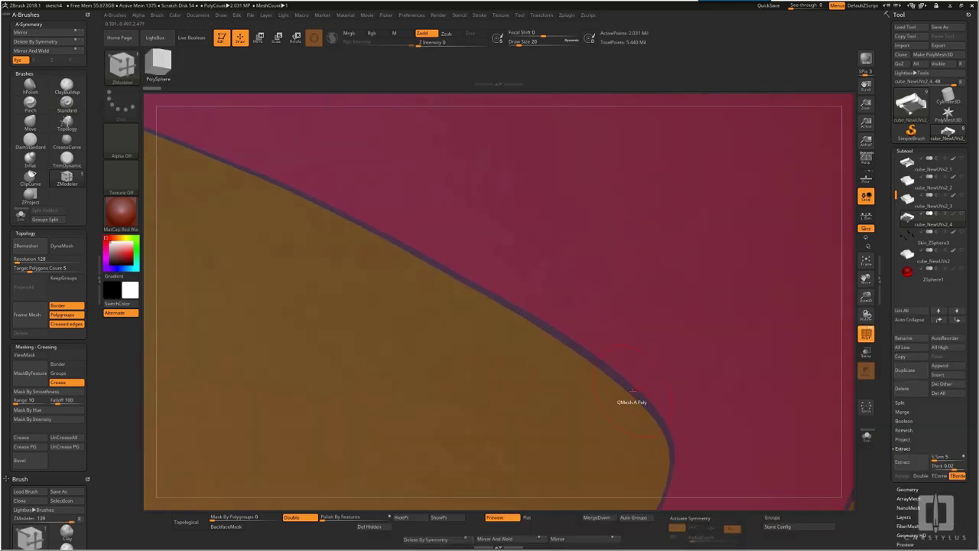
{"action": "key", "text": "space"}
{"action": "left_click", "coordinate": [558, 300]}
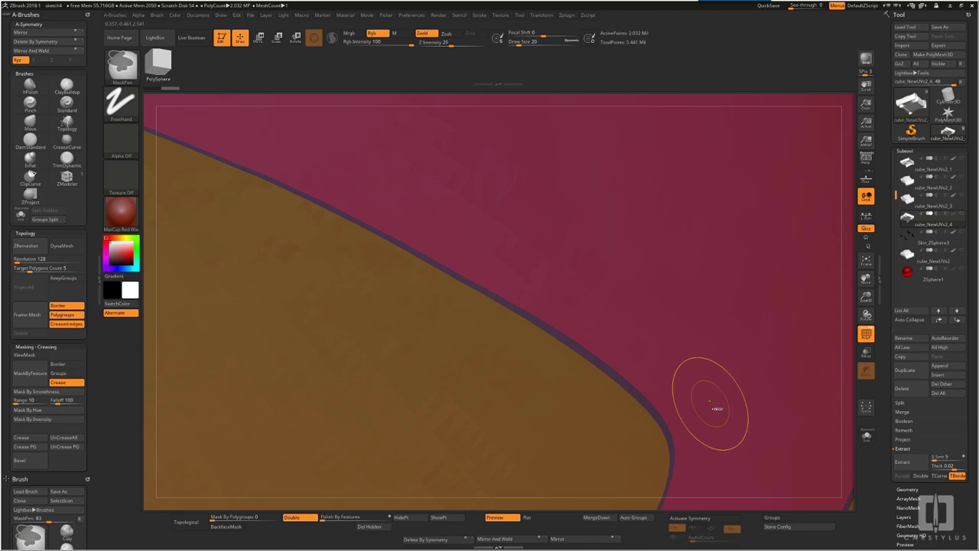
{"action": "key", "text": "space"}
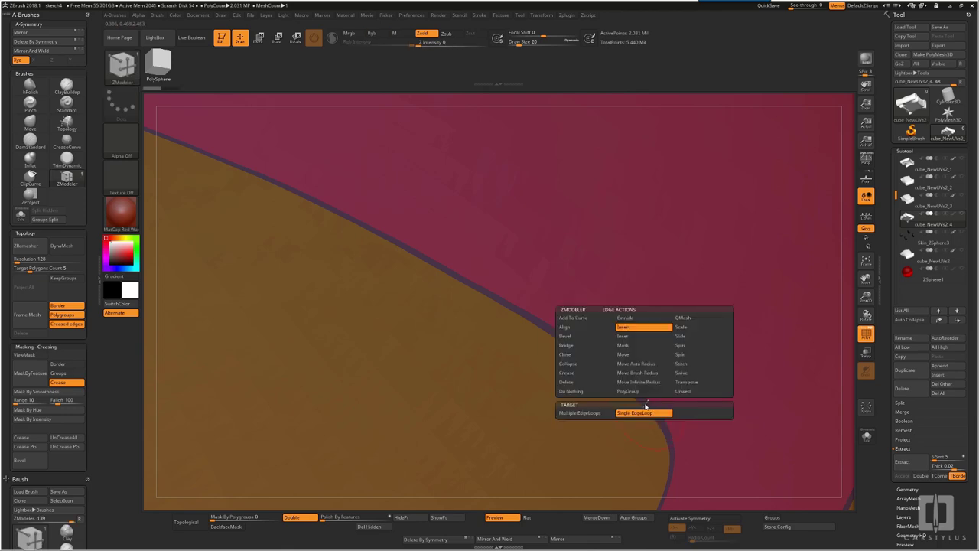
Extrude the rear panel's border strip inward as a gap, using the ZModeler Extrude action with the Polygroup All target.
{"action": "right_click_drag", "start_coordinate": [723, 388], "coordinate": [745, 372]}
{"action": "left_click_drag", "start_coordinate": [971, 351], "coordinate": [973, 289]}
{"action": "left_click", "coordinate": [909, 302]}
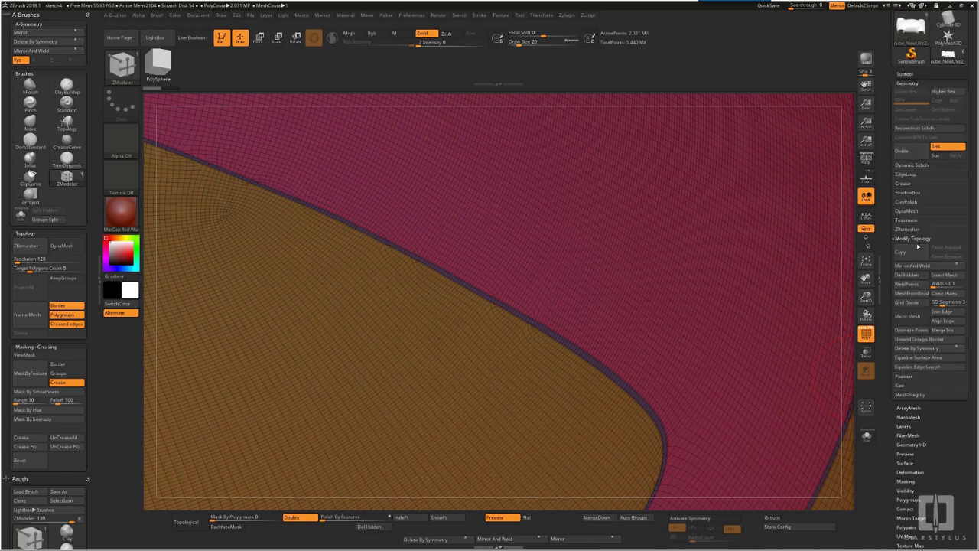
{"action": "left_click", "coordinate": [907, 184]}
{"action": "right_click_drag", "start_coordinate": [628, 362], "coordinate": [647, 386], "text": "ctrl"}
{"action": "key", "text": "space"}
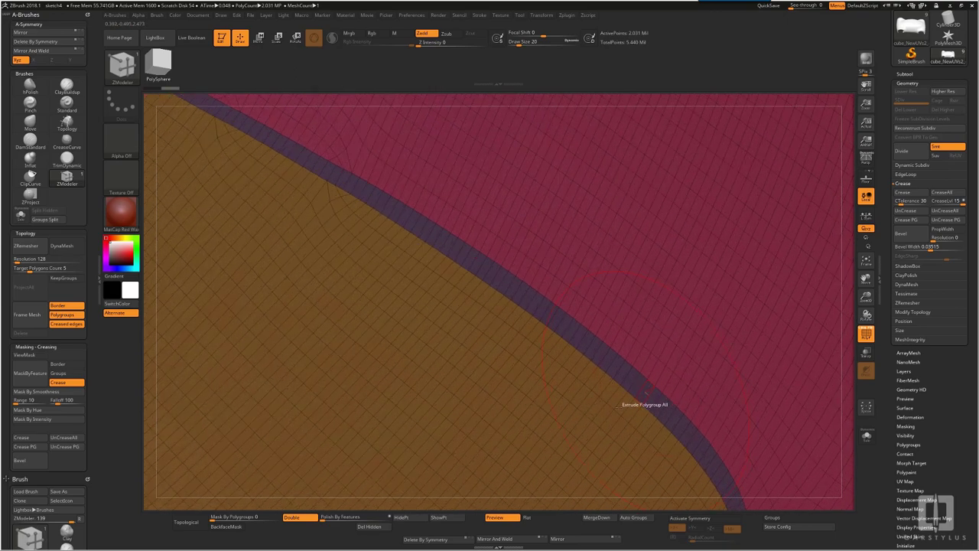
{"action": "left_click_drag", "start_coordinate": [647, 392], "coordinate": [644, 406]}
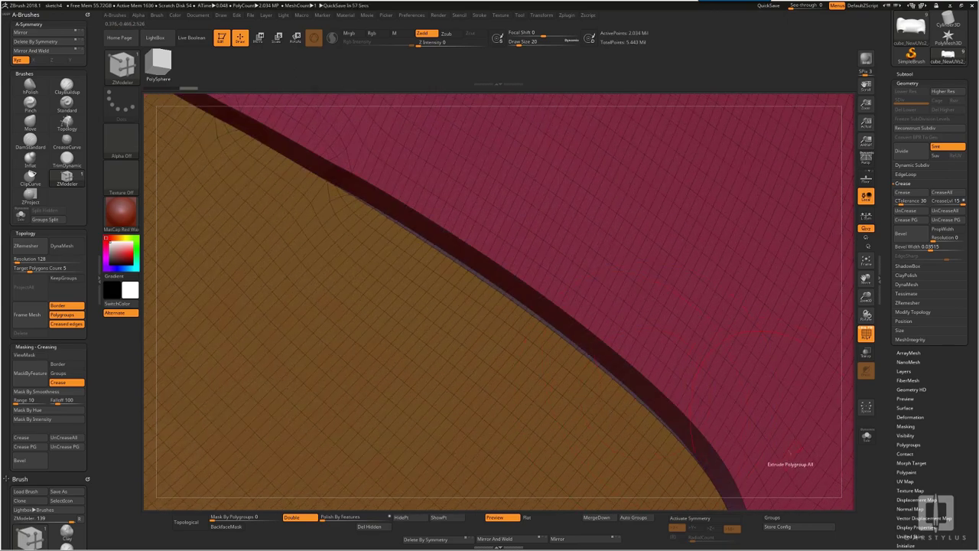
Isolate the rear panel's polygroup on the car body with its wireframe displayed.
{"action": "right_click_drag", "start_coordinate": [809, 468], "coordinate": [660, 191], "text": "ctrl"}
{"action": "key", "text": "shift+f"}
{"action": "right_click_drag", "start_coordinate": [796, 383], "coordinate": [565, 264], "text": "ctrl"}
{"action": "key", "text": "shift+f"}
{"action": "left_click", "coordinate": [479, 338], "text": "ctrl+shift"}
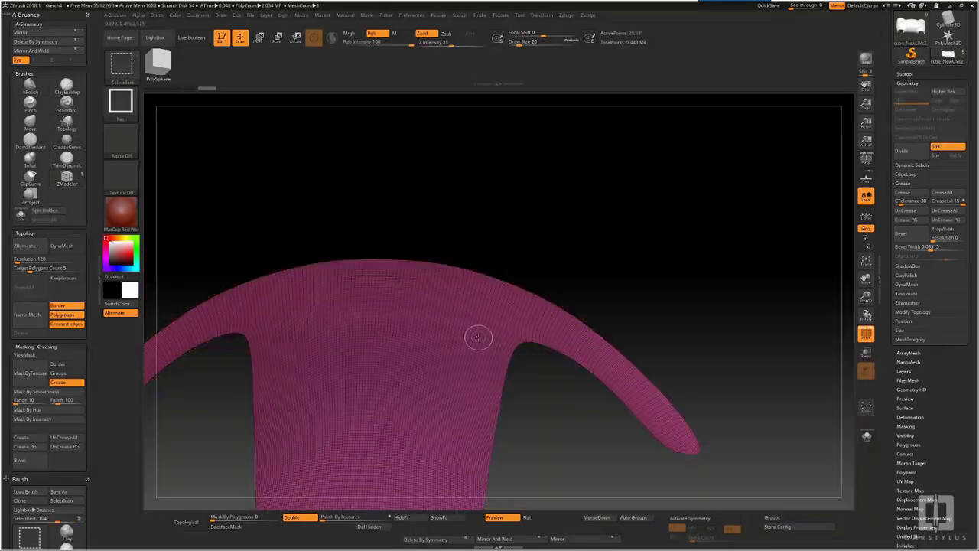
Grow the rear panel's visible area to include its surrounding wall polygons and examine the edge up close.
{"action": "mouse_move", "coordinate": [557, 303]}
{"action": "right_mouse_down"}
{"action": "mouse_move", "coordinate": [634, 270]}
{"action": "mouse_move", "coordinate": [700, 292]}
{"action": "right_mouse_up"}
{"action": "left_click_drag", "start_coordinate": [943, 427], "coordinate": [944, 355]}
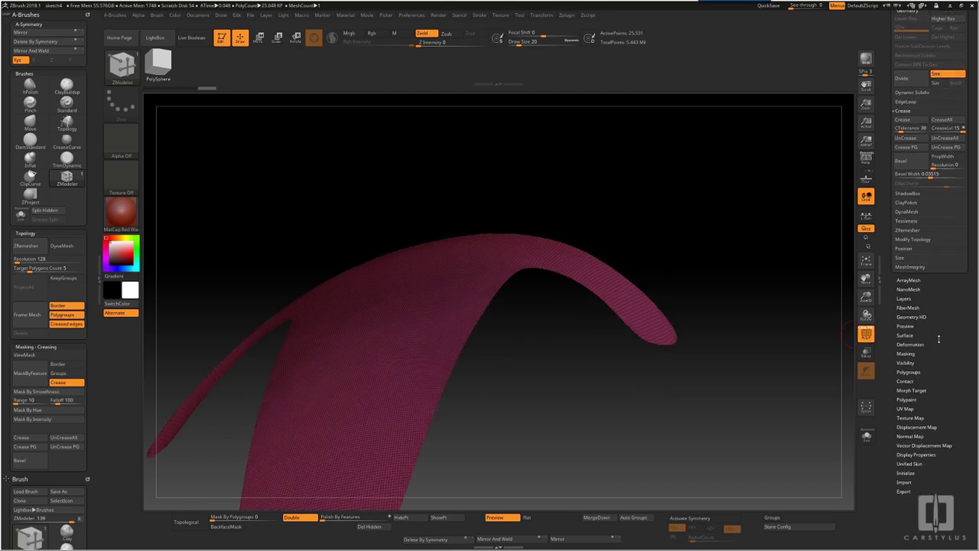
{"action": "left_click", "coordinate": [906, 361]}
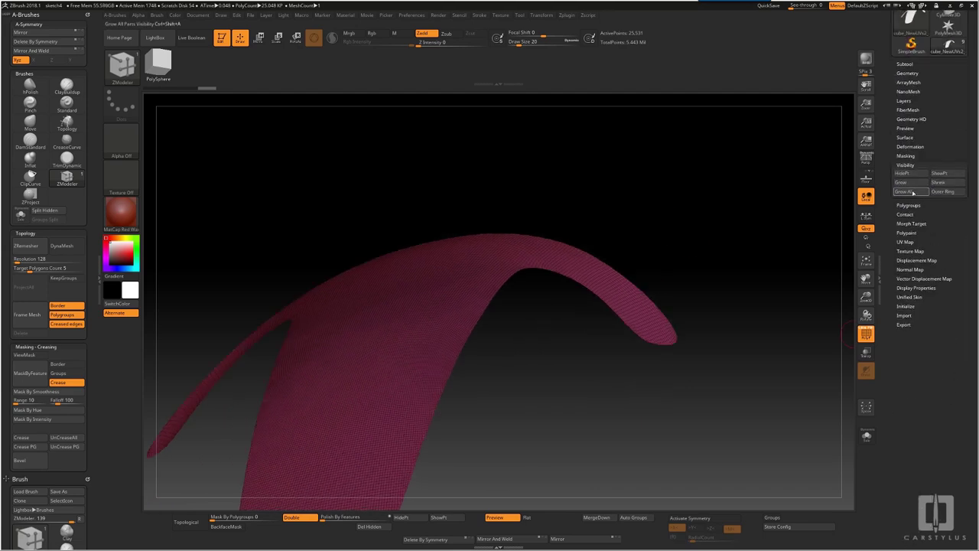
{"action": "mouse_move", "coordinate": [773, 369]}
{"action": "right_mouse_down"}
{"action": "mouse_move", "coordinate": [763, 339]}
{"action": "mouse_move", "coordinate": [769, 369]}
{"action": "right_mouse_up"}
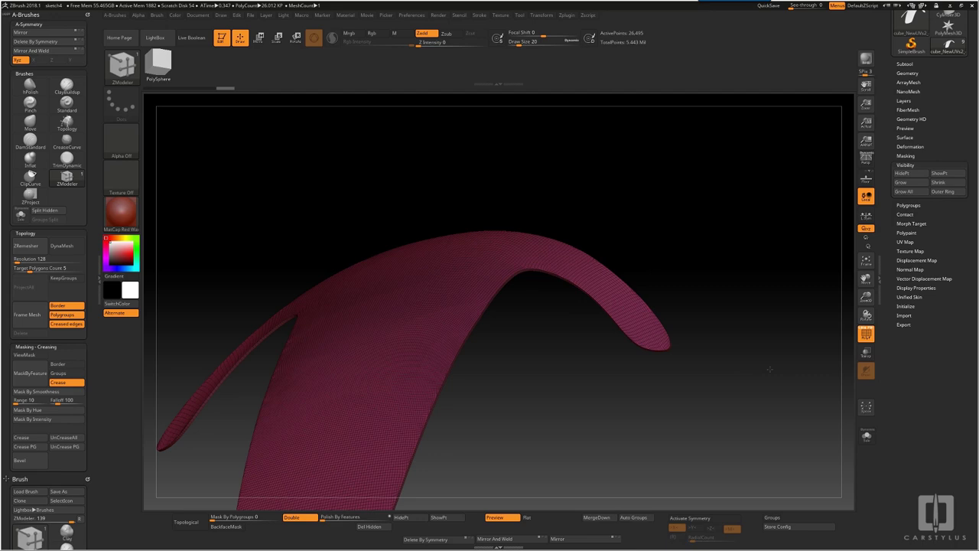
{"action": "right_click_drag", "start_coordinate": [547, 406], "coordinate": [562, 382], "text": "ctrl"}
{"action": "right_click_drag", "start_coordinate": [562, 382], "coordinate": [640, 380]}
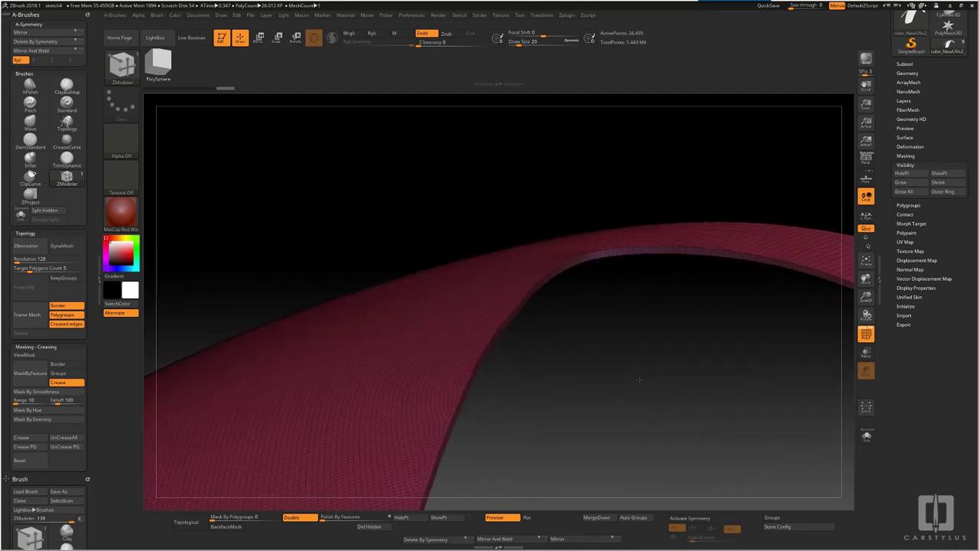
{"action": "right_click_drag", "start_coordinate": [853, 225], "coordinate": [711, 341], "text": "ctrl"}
{"action": "key", "text": "ctrl+shift+s"}
{"action": "key", "text": "ctrl+s"}
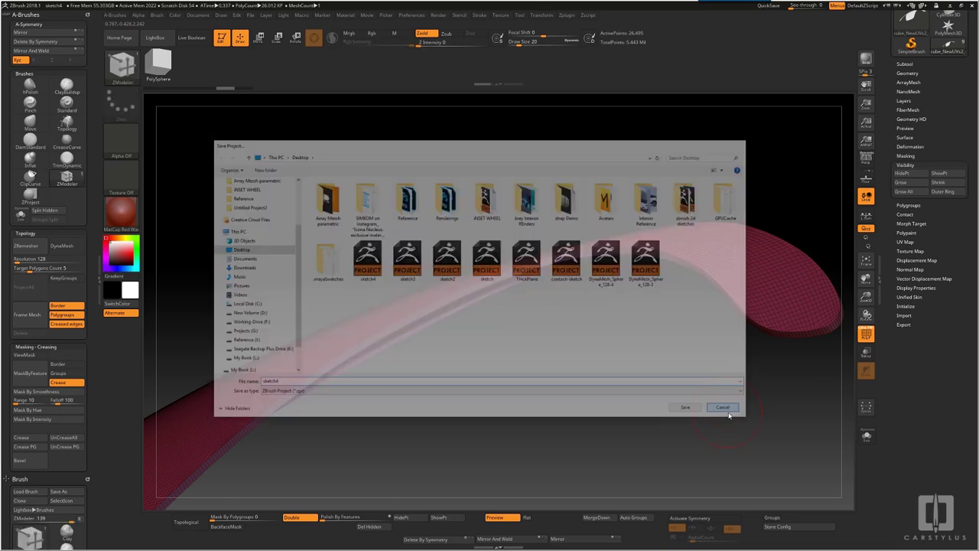
{"action": "key", "text": "Escape"}
Isolate the upper body surface around the rear panel and assign its visible polygons a new polygroup.
{"action": "right_click_drag", "start_coordinate": [645, 398], "coordinate": [670, 325]}
{"action": "left_click", "coordinate": [765, 334], "text": "ctrl+shift"}
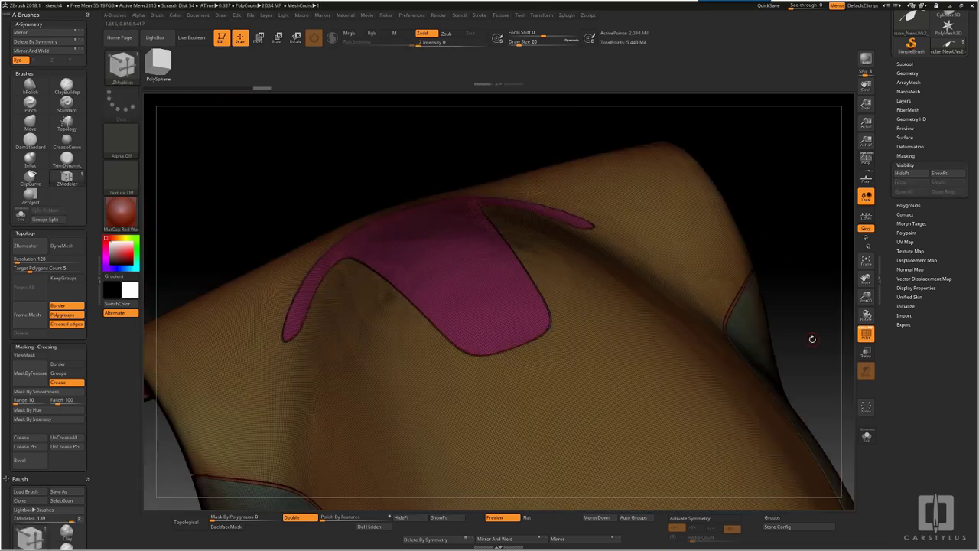
{"action": "right_click_drag", "start_coordinate": [811, 338], "coordinate": [685, 269], "text": "alt"}
{"action": "left_click", "coordinate": [549, 280], "text": "ctrl+shift"}
{"action": "right_click_drag", "start_coordinate": [552, 281], "coordinate": [856, 206]}
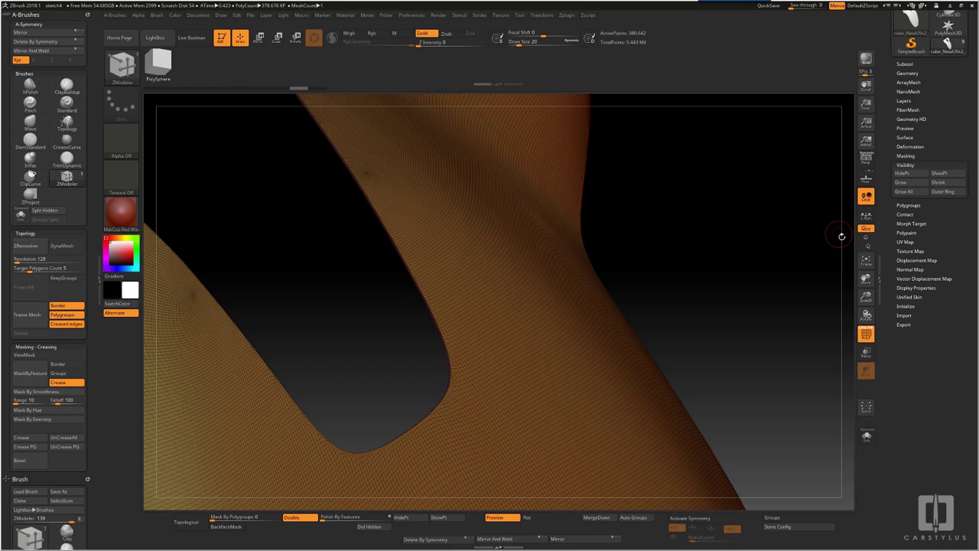
{"action": "key", "text": "ctrl+w"}
{"action": "key", "text": "ctrl+w"}
Isolate the narrow nose band from the rest of the car body.
{"action": "right_click_drag", "start_coordinate": [785, 278], "coordinate": [667, 214], "text": "alt"}
{"action": "left_click", "coordinate": [697, 348], "text": "ctrl+shift"}
{"action": "right_click_drag", "start_coordinate": [700, 351], "coordinate": [700, 325]}
{"action": "mouse_move", "coordinate": [697, 358]}
{"action": "right_mouse_down", "text": "ctrl"}
{"action": "mouse_move", "coordinate": [645, 196]}
{"action": "mouse_move", "coordinate": [827, 221]}
{"action": "mouse_move", "coordinate": [730, 187]}
{"action": "right_mouse_up", "text": "ctrl"}
{"action": "left_click", "coordinate": [575, 387], "text": "ctrl+shift"}
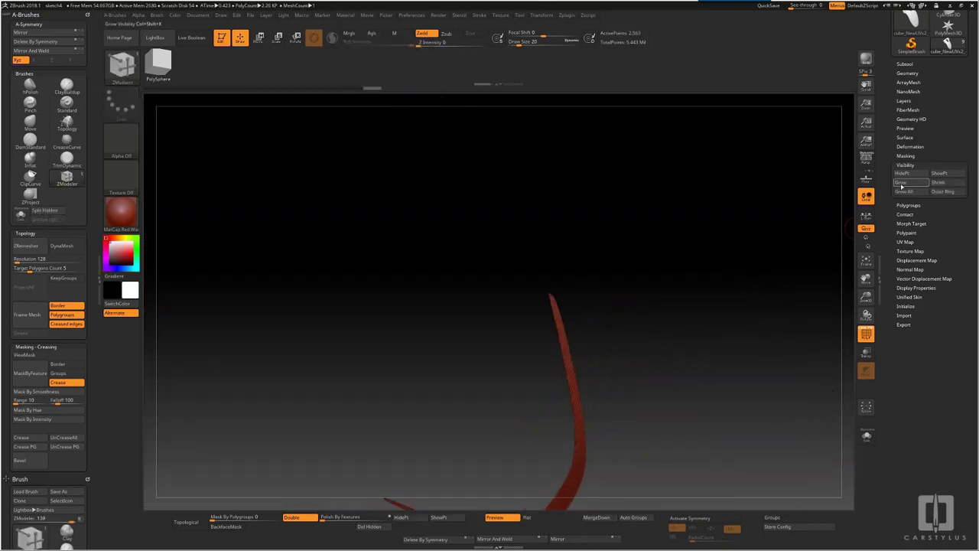
Isolate the body surface around the nose band and grow its visible area to include the gap walls.
{"action": "left_click", "coordinate": [728, 358], "text": "ctrl+shift"}
{"action": "left_click", "coordinate": [621, 337], "text": "ctrl+shift"}
{"action": "right_click_drag", "start_coordinate": [711, 337], "coordinate": [785, 369]}
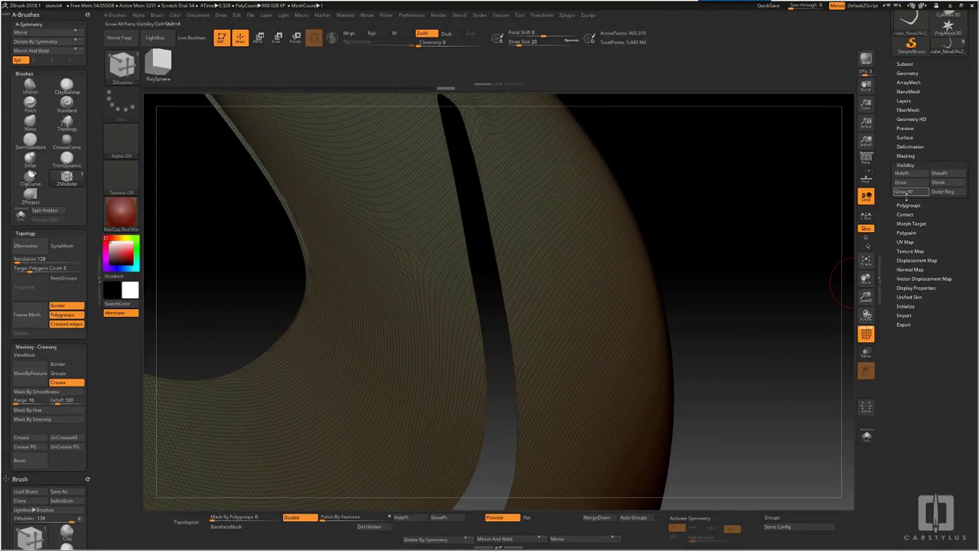
{"action": "left_click", "coordinate": [904, 184]}
{"action": "mouse_move", "coordinate": [761, 273]}
{"action": "right_mouse_down", "text": "ctrl"}
{"action": "mouse_move", "coordinate": [742, 240]}
{"action": "mouse_move", "coordinate": [726, 267]}
{"action": "mouse_move", "coordinate": [695, 256]}
{"action": "mouse_move", "coordinate": [691, 273]}
{"action": "mouse_move", "coordinate": [846, 332]}
{"action": "mouse_move", "coordinate": [793, 221]}
{"action": "mouse_move", "coordinate": [542, 212]}
{"action": "mouse_move", "coordinate": [655, 391]}
{"action": "right_mouse_up", "text": "ctrl"}
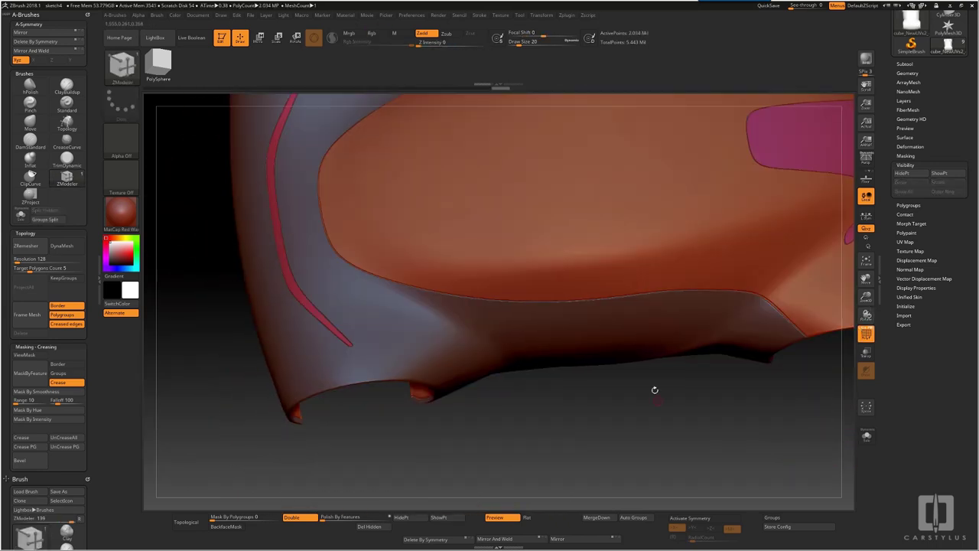
Isolate body polygroups in turn to examine the panel separations, undercarriage and wheel wells.
{"action": "left_click_drag", "start_coordinate": [655, 390], "coordinate": [750, 366]}
{"action": "left_click", "coordinate": [905, 64]}
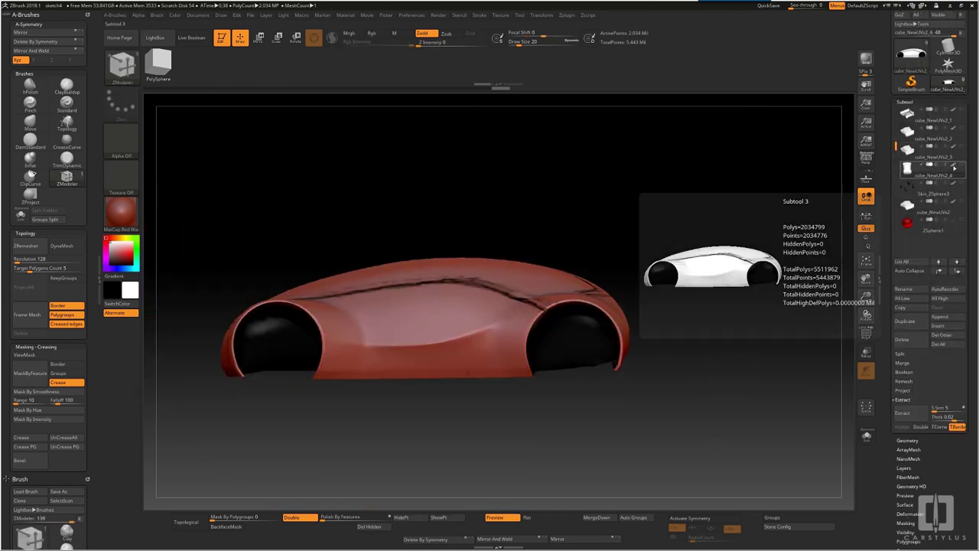
{"action": "left_click_drag", "start_coordinate": [855, 197], "coordinate": [633, 317]}
{"action": "left_click", "coordinate": [491, 329], "text": "ctrl+shift"}
{"action": "left_click", "coordinate": [492, 329], "text": "ctrl+shift"}
{"action": "left_click", "coordinate": [459, 237], "text": "ctrl+shift"}
{"action": "left_click", "coordinate": [581, 222], "text": "ctrl+shift"}
{"action": "left_click_drag", "start_coordinate": [534, 409], "coordinate": [587, 426], "text": "alt"}
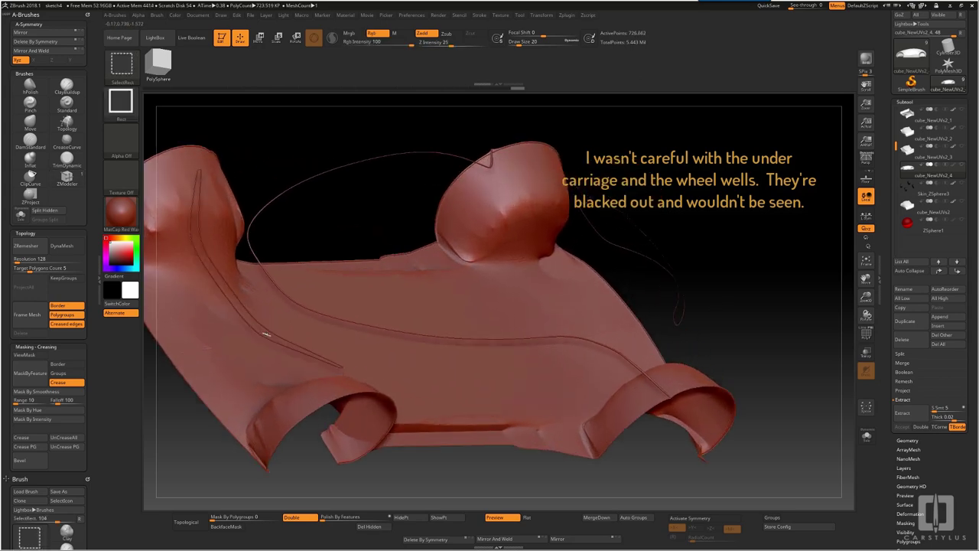
{"action": "left_click_drag", "start_coordinate": [693, 322], "coordinate": [673, 264]}
{"action": "left_click_drag", "start_coordinate": [548, 272], "coordinate": [849, 245], "text": "alt"}
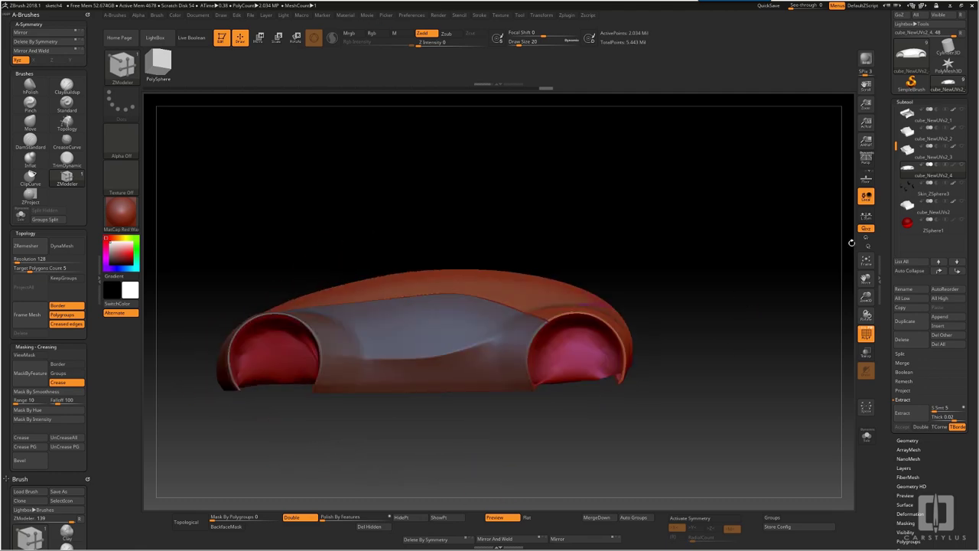
Save the project as sketch4, replacing the existing file.
{"action": "left_click", "coordinate": [251, 15]}
{"action": "left_click", "coordinate": [310, 33]}
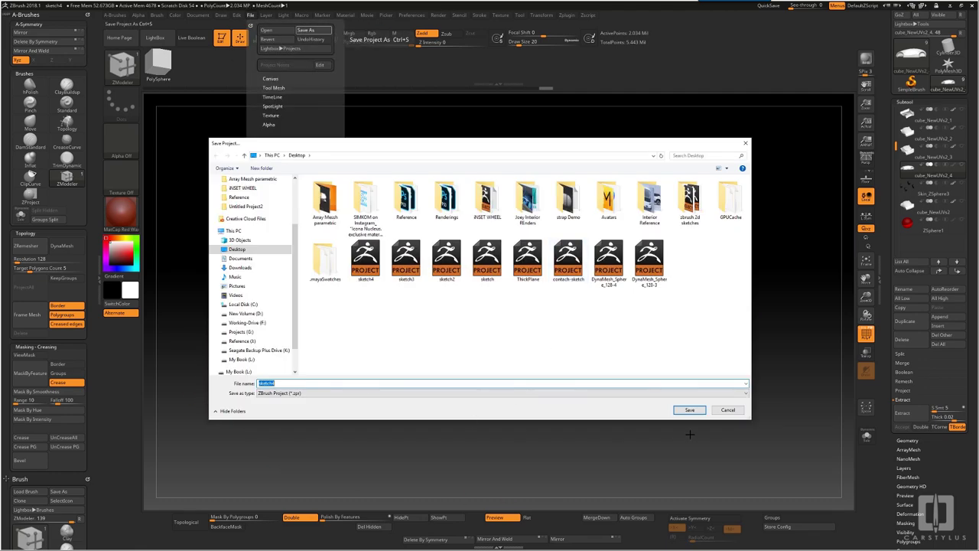
{"action": "left_click", "coordinate": [690, 411]}
{"action": "left_click", "coordinate": [505, 299]}
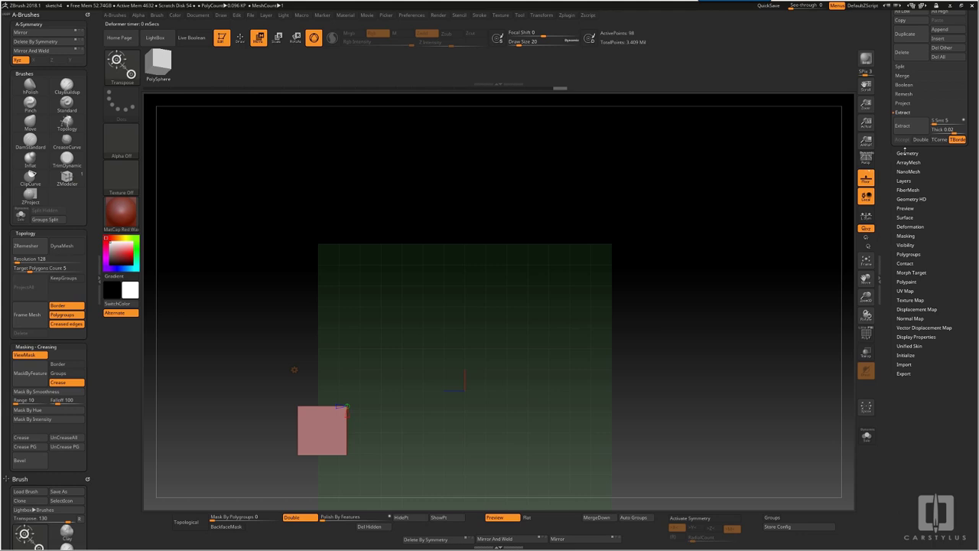
{"action": "left_click", "coordinate": [907, 153]}
{"action": "left_click", "coordinate": [908, 150]}
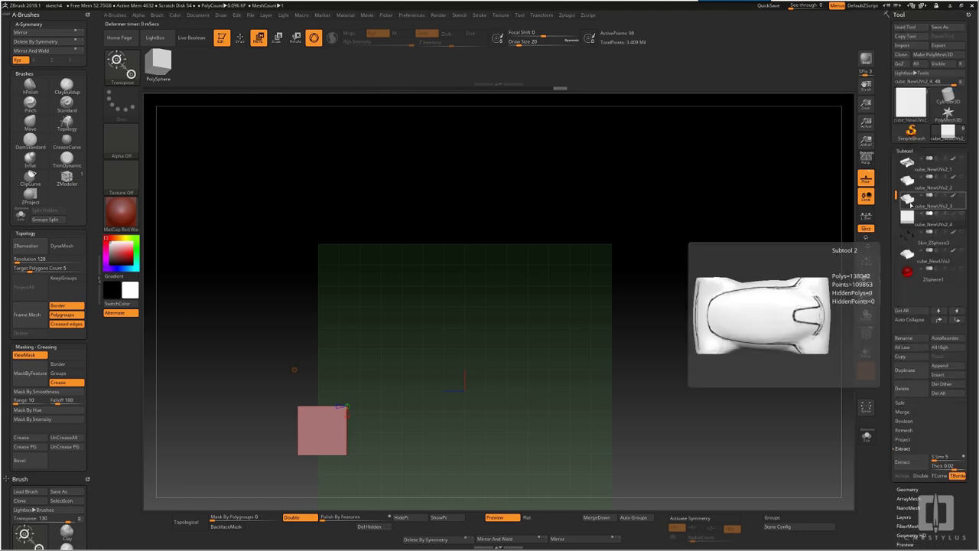
{"action": "left_click", "coordinate": [908, 199]}
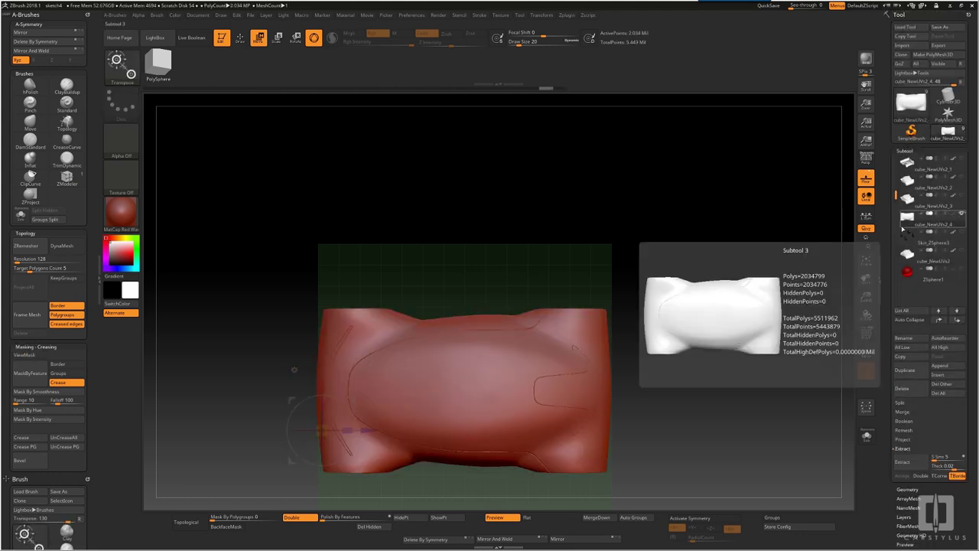
Duplicate the car body subtool cube_NewUVs2_4 and hide the original.
{"action": "left_click", "coordinate": [907, 223]}
{"action": "mouse_move", "coordinate": [795, 230]}
{"action": "left_mouse_down"}
{"action": "mouse_move", "coordinate": [758, 249]}
{"action": "mouse_move", "coordinate": [728, 361]}
{"action": "left_mouse_up"}
{"action": "key", "text": "ctrl+shift"}
{"action": "left_click", "coordinate": [962, 214]}
{"action": "mouse_move", "coordinate": [769, 322]}
{"action": "left_mouse_down"}
{"action": "mouse_move", "coordinate": [756, 281]}
{"action": "mouse_move", "coordinate": [776, 307]}
{"action": "mouse_move", "coordinate": [757, 306]}
{"action": "left_mouse_up"}
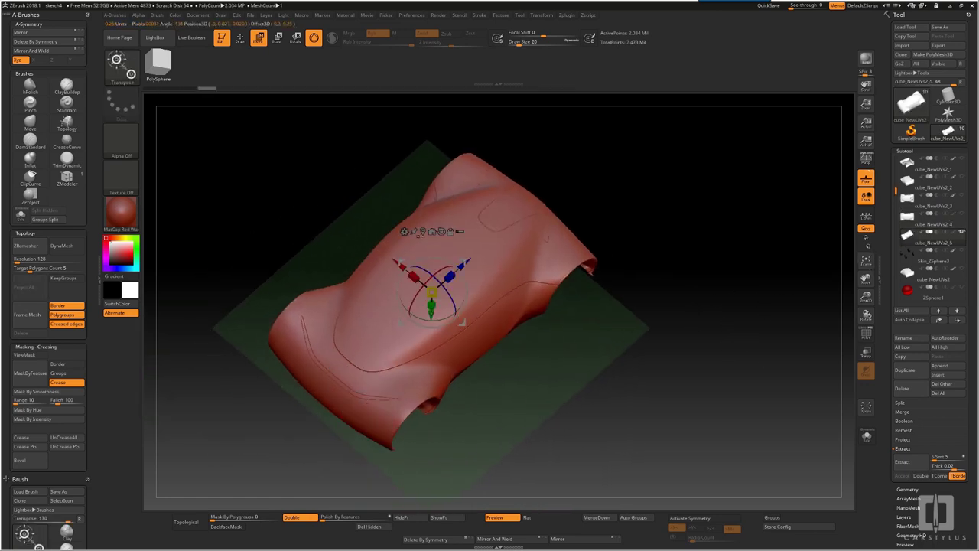
Convert the duplicate subtool into a cube primitive and reduce its divisions to one segment per side.
{"action": "left_click", "coordinate": [404, 231]}
{"action": "left_click", "coordinate": [483, 232]}
{"action": "left_click_drag", "start_coordinate": [601, 243], "coordinate": [579, 290]}
{"action": "key", "text": "shift+f"}
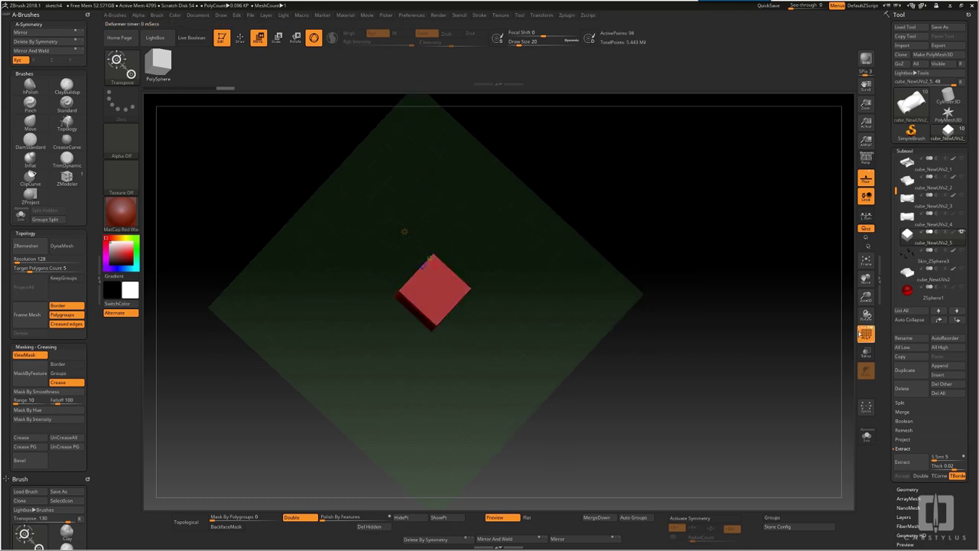
{"action": "left_click_drag", "start_coordinate": [708, 277], "coordinate": [635, 315]}
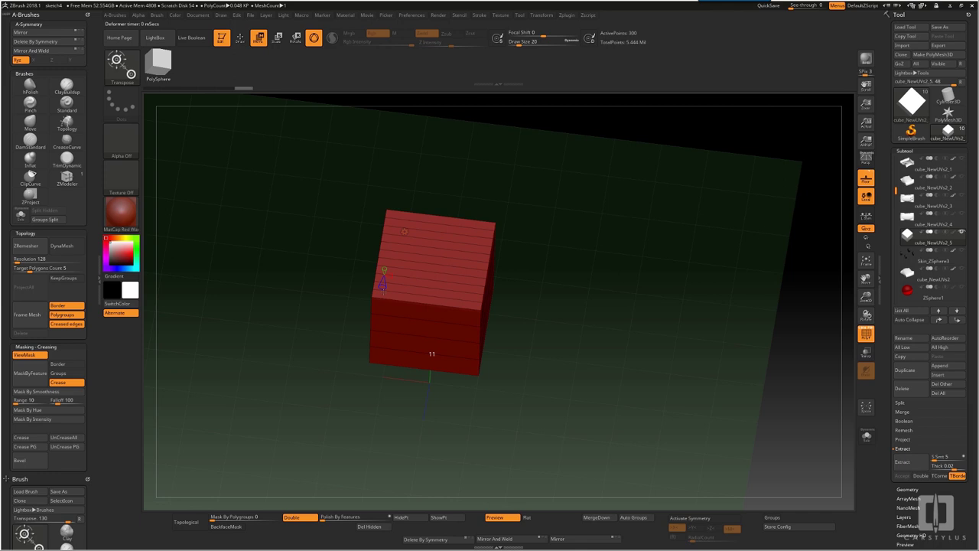
{"action": "left_click_drag", "start_coordinate": [585, 295], "coordinate": [568, 308], "text": "shift"}
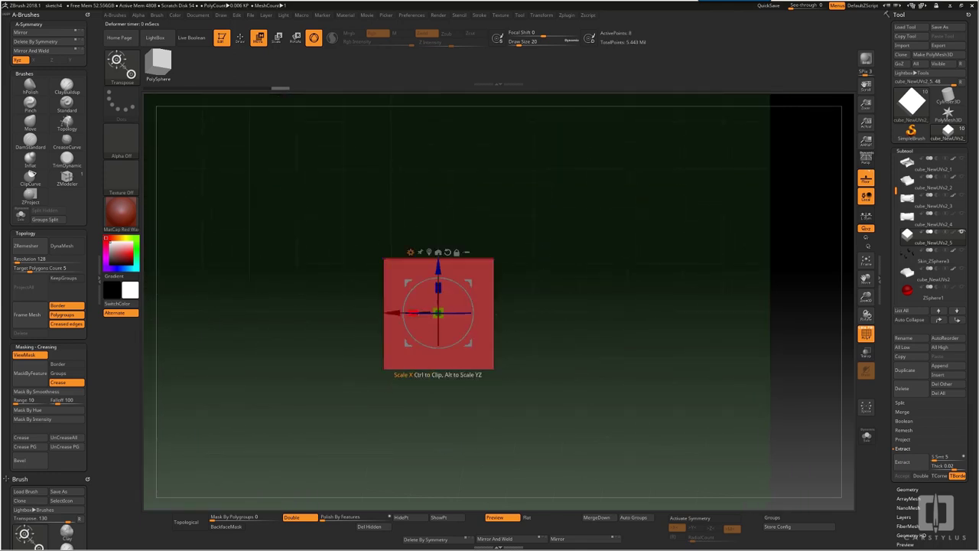
Scale the cube down in width and height to form a thin upright slab.
{"action": "left_click_drag", "start_coordinate": [413, 313], "coordinate": [435, 313]}
{"action": "left_click_drag", "start_coordinate": [508, 320], "coordinate": [524, 360], "text": "alt"}
{"action": "left_click_drag", "start_coordinate": [429, 353], "coordinate": [450, 353]}
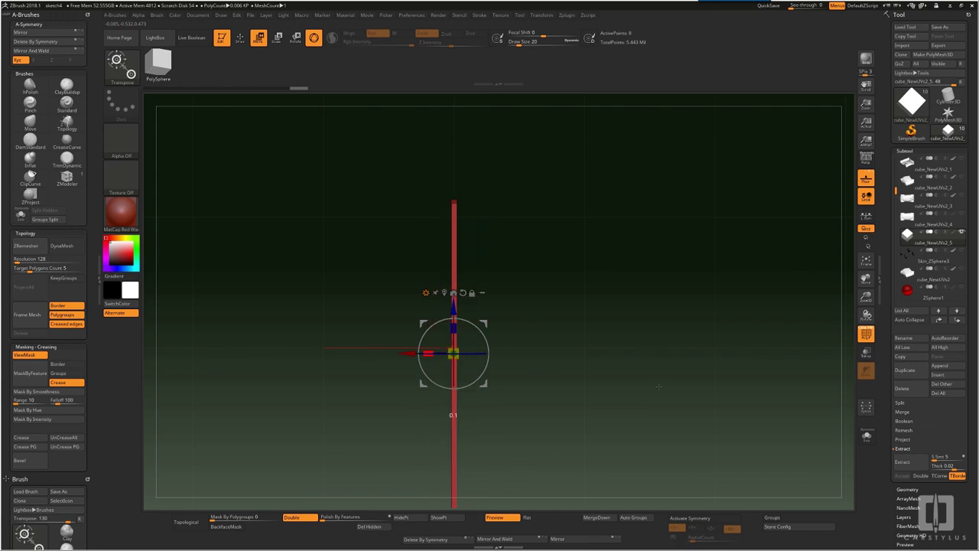
{"action": "left_click_drag", "start_coordinate": [566, 329], "coordinate": [482, 329]}
{"action": "left_click_drag", "start_coordinate": [453, 379], "coordinate": [453, 373]}
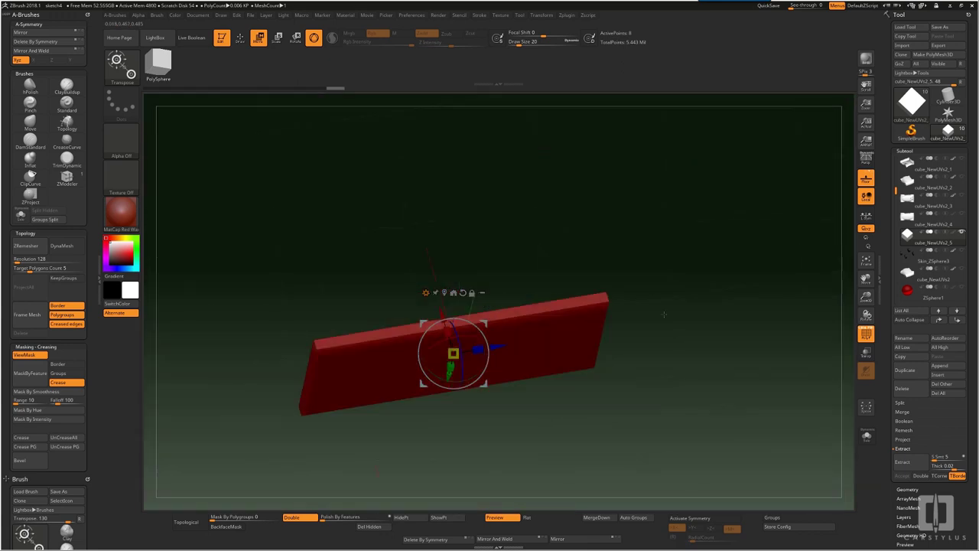
{"action": "left_click_drag", "start_coordinate": [664, 314], "coordinate": [630, 263], "text": "shift"}
Show the car body again and position the thin slab upright on the rear of the roofline above the rear wheel.
{"action": "left_click", "coordinate": [962, 214]}
{"action": "left_click_drag", "start_coordinate": [855, 457], "coordinate": [802, 300], "text": "alt"}
{"action": "left_click_drag", "start_coordinate": [511, 297], "coordinate": [661, 229]}
{"action": "left_click_drag", "start_coordinate": [626, 262], "coordinate": [616, 277]}
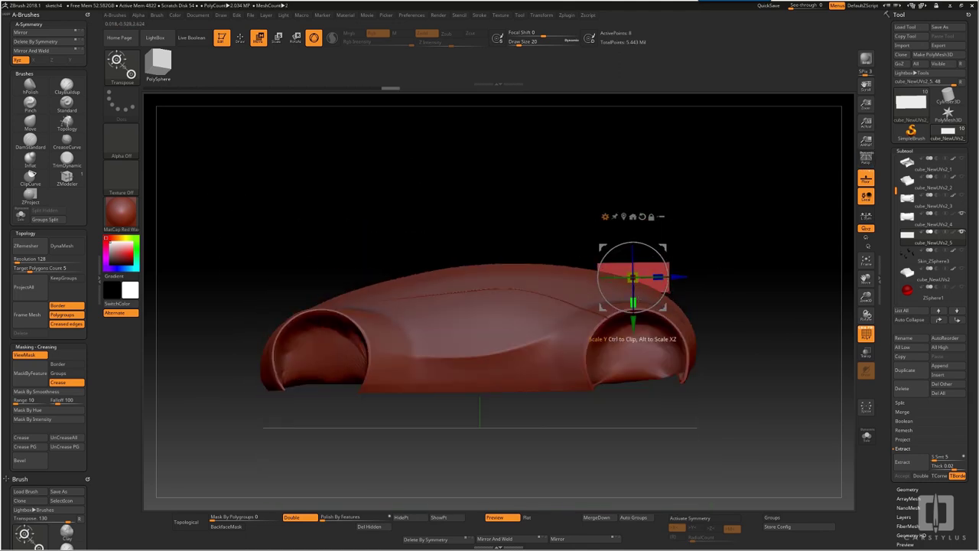
{"action": "left_click_drag", "start_coordinate": [742, 268], "coordinate": [719, 306], "text": "alt"}
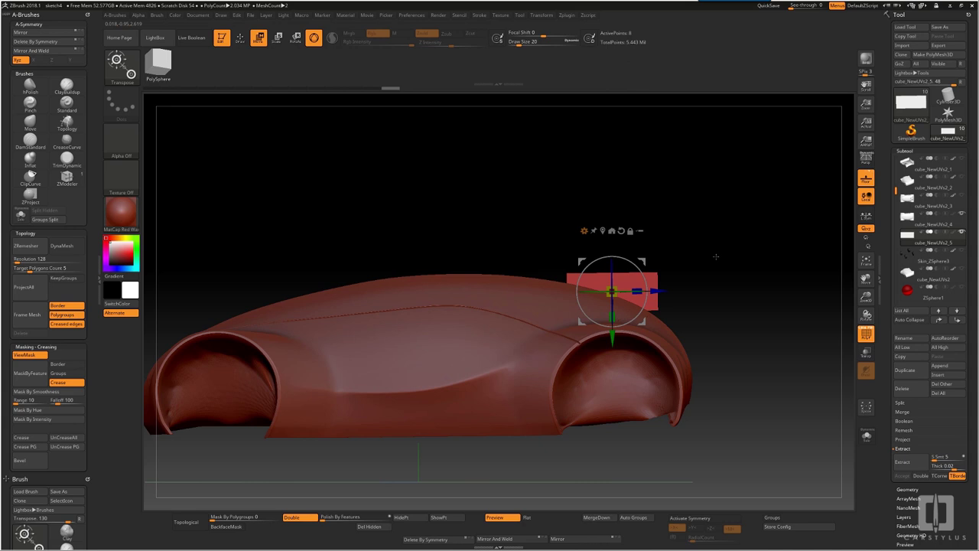
{"action": "mouse_move", "coordinate": [716, 256]}
{"action": "left_mouse_down", "text": "shift"}
{"action": "mouse_move", "coordinate": [713, 275]}
{"action": "mouse_move", "coordinate": [693, 284]}
{"action": "left_mouse_up", "text": "shift"}
{"action": "key", "text": "q"}
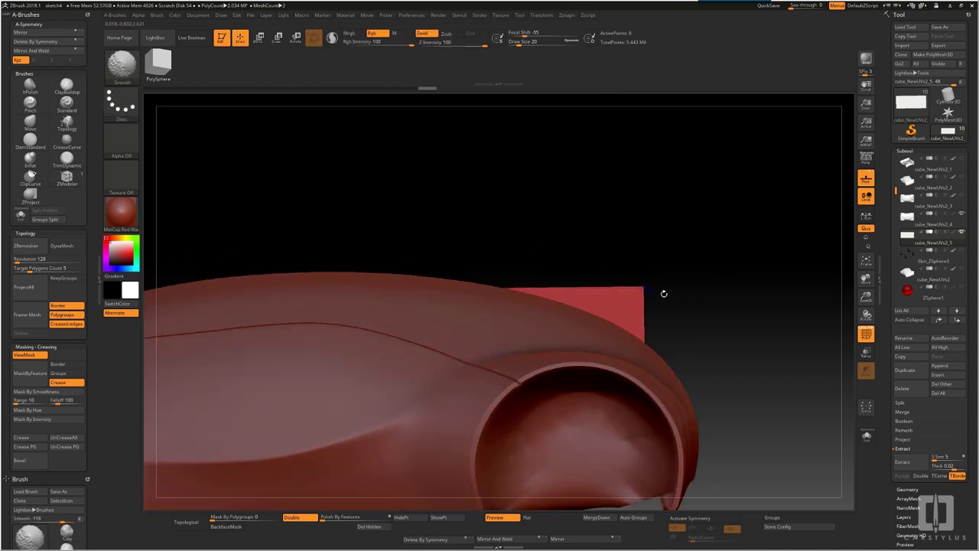
Reshape the slab into a swept-back fin with a slanted rear edge using the Move brush, with the car body ghosted.
{"action": "left_click_drag", "start_coordinate": [624, 287], "coordinate": [623, 287]}
{"action": "left_click_drag", "start_coordinate": [694, 290], "coordinate": [667, 320]}
{"action": "mouse_move", "coordinate": [643, 277]}
{"action": "left_mouse_down"}
{"action": "mouse_move", "coordinate": [641, 251]}
{"action": "mouse_move", "coordinate": [649, 267]}
{"action": "mouse_move", "coordinate": [691, 251]}
{"action": "mouse_move", "coordinate": [659, 263]}
{"action": "left_mouse_up"}
{"action": "key", "text": "b"}
{"action": "key", "text": "m"}
{"action": "key", "text": "v"}
{"action": "left_click", "coordinate": [866, 370]}
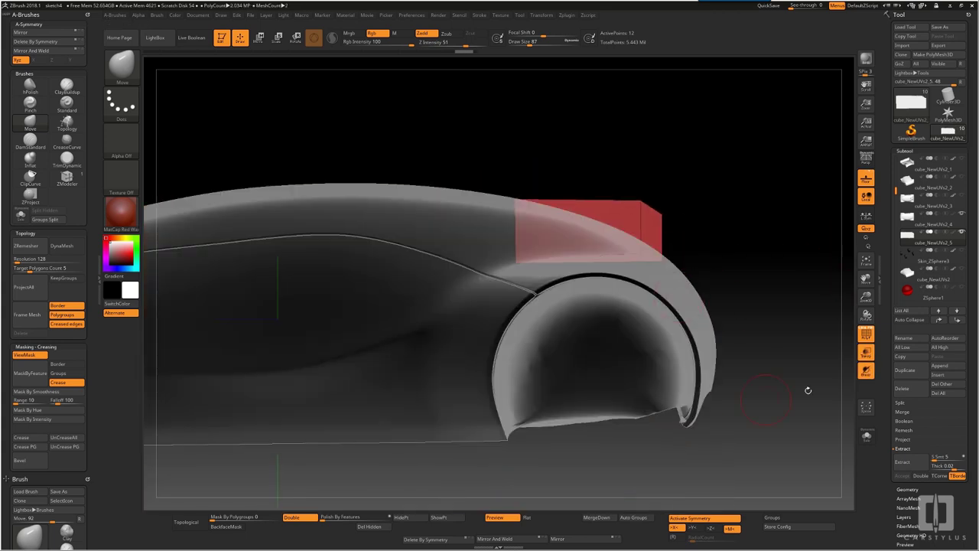
{"action": "mouse_move", "coordinate": [641, 201]}
{"action": "left_mouse_down"}
{"action": "mouse_move", "coordinate": [700, 221]}
{"action": "mouse_move", "coordinate": [659, 199]}
{"action": "left_mouse_up"}
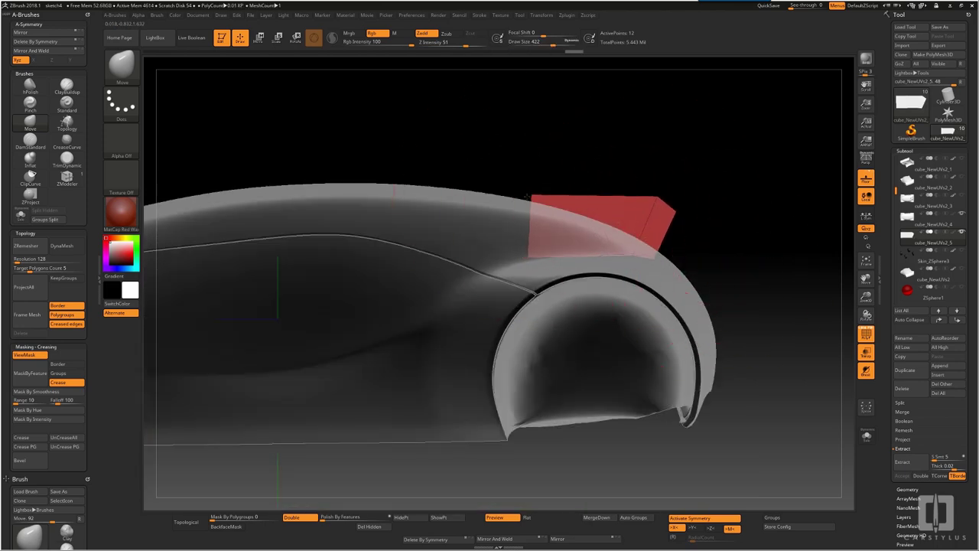
{"action": "left_click_drag", "start_coordinate": [688, 228], "coordinate": [739, 220]}
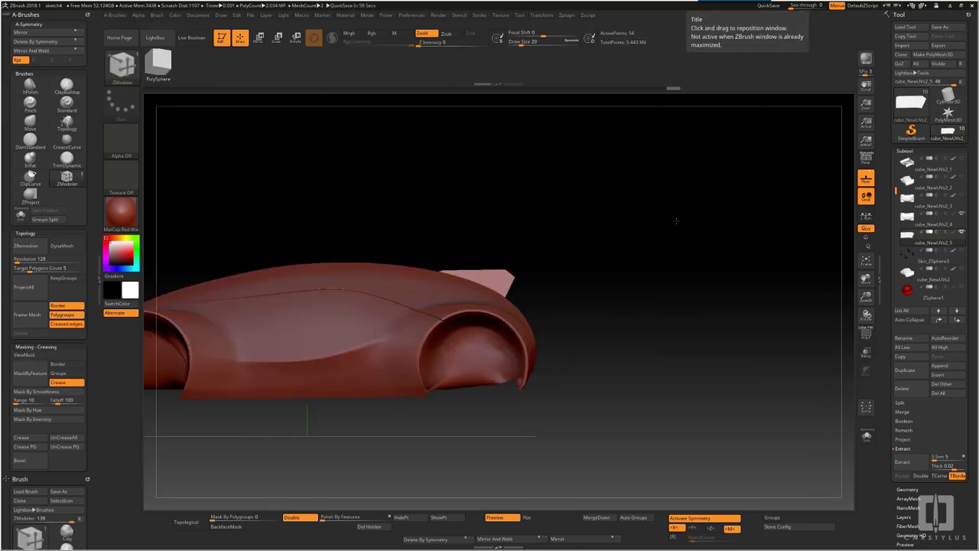
Isolate the panel around the fin's base on the car body and split it into its own subtool.
{"action": "left_click_drag", "start_coordinate": [675, 221], "coordinate": [664, 241]}
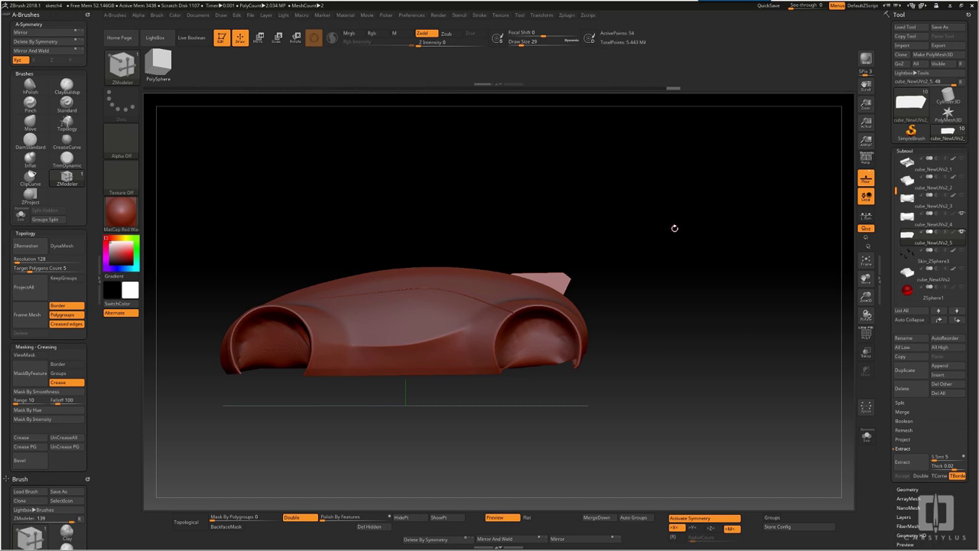
{"action": "mouse_move", "coordinate": [674, 222]}
{"action": "left_mouse_down"}
{"action": "mouse_move", "coordinate": [688, 232]}
{"action": "mouse_move", "coordinate": [684, 299]}
{"action": "mouse_move", "coordinate": [679, 231]}
{"action": "left_mouse_up"}
{"action": "left_click_drag", "start_coordinate": [689, 284], "coordinate": [640, 364]}
{"action": "left_click", "coordinate": [534, 369], "text": "alt"}
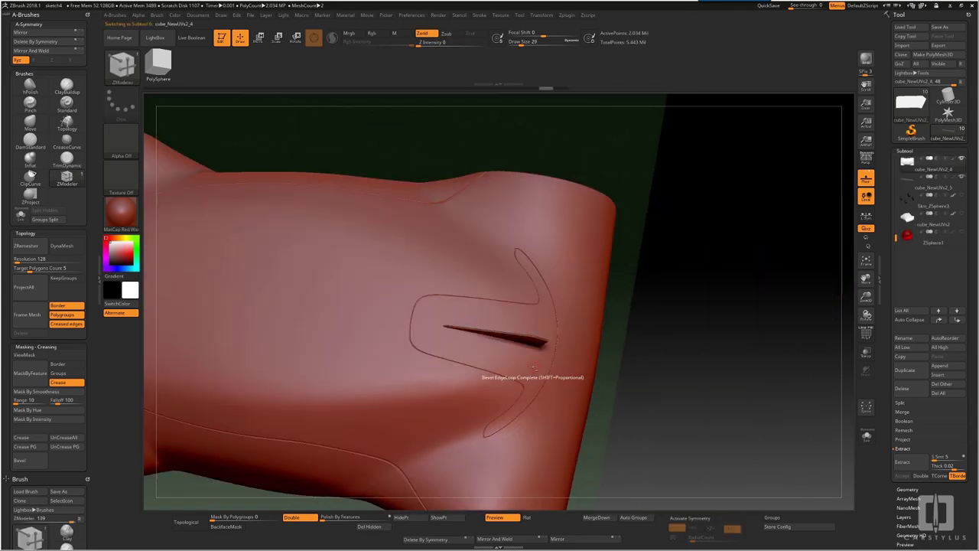
{"action": "left_click", "coordinate": [533, 369], "text": "ctrl+shift"}
{"action": "mouse_move", "coordinate": [570, 377]}
{"action": "left_mouse_down"}
{"action": "mouse_move", "coordinate": [552, 355]}
{"action": "mouse_move", "coordinate": [563, 298]}
{"action": "mouse_move", "coordinate": [555, 381]}
{"action": "left_mouse_up"}
{"action": "left_click_drag", "start_coordinate": [631, 320], "coordinate": [585, 326]}
{"action": "left_click", "coordinate": [900, 402]}
{"action": "left_click", "coordinate": [910, 412]}
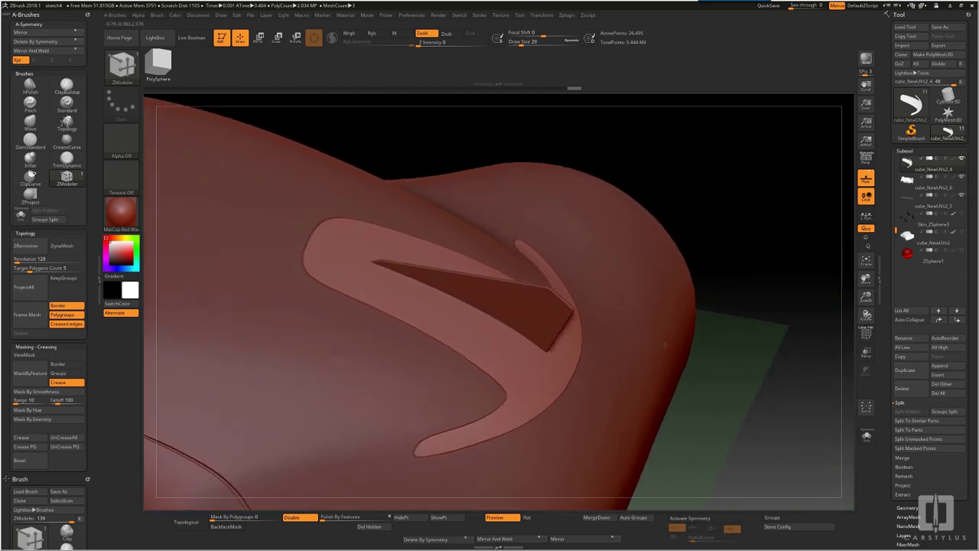
Isolate the large roof and canopy panel on the remaining body and split it into its own subtool.
{"action": "mouse_move", "coordinate": [665, 345]}
{"action": "left_mouse_down", "text": "alt"}
{"action": "mouse_move", "coordinate": [650, 360]}
{"action": "mouse_move", "coordinate": [600, 290]}
{"action": "mouse_move", "coordinate": [589, 329]}
{"action": "left_mouse_up", "text": "alt"}
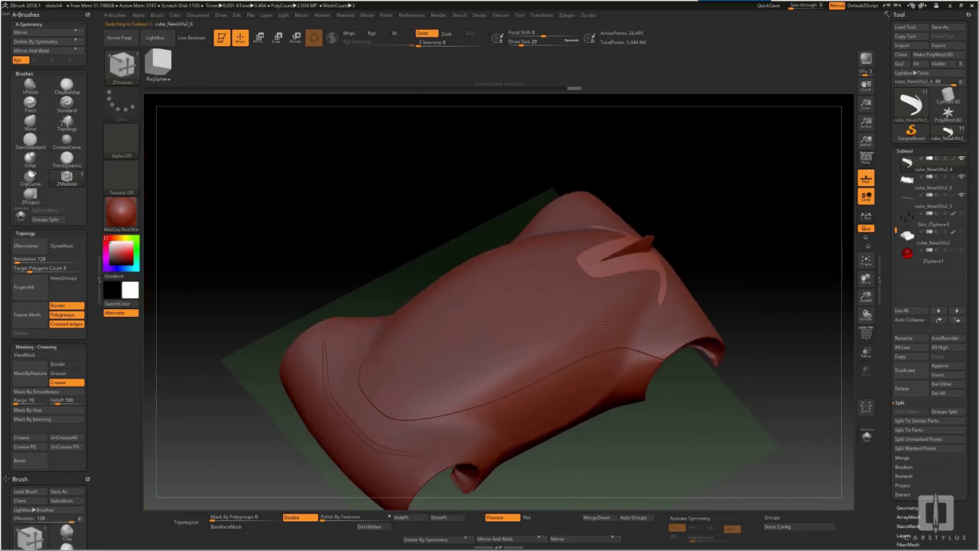
{"action": "left_click", "coordinate": [603, 326], "text": "alt"}
{"action": "left_click", "coordinate": [610, 324], "text": "ctrl+shift"}
{"action": "left_click_drag", "start_coordinate": [732, 389], "coordinate": [736, 330]}
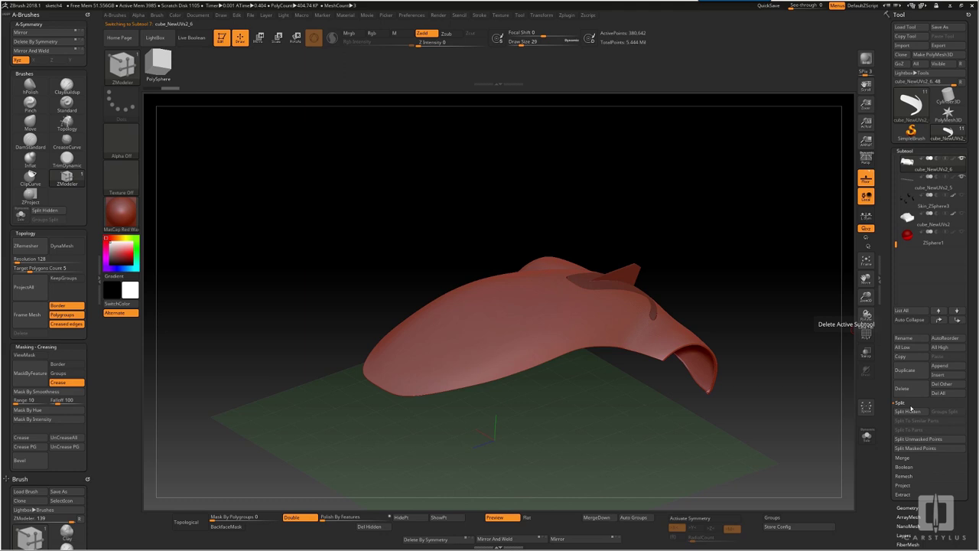
{"action": "left_click", "coordinate": [910, 411]}
Isolate the lower side panel on the remaining body and split it into its own subtool.
{"action": "left_click_drag", "start_coordinate": [765, 360], "coordinate": [733, 373]}
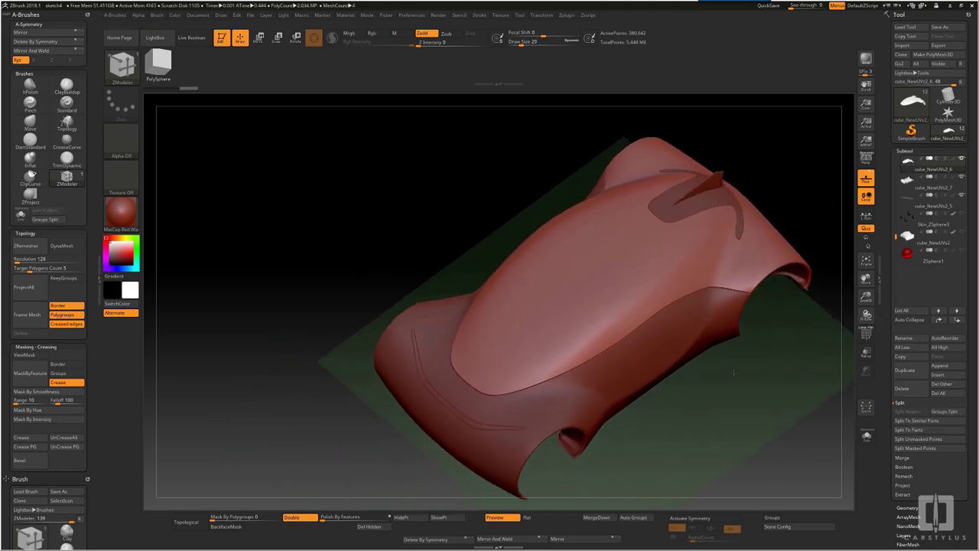
{"action": "right_click_drag", "start_coordinate": [733, 372], "coordinate": [629, 360], "text": "ctrl"}
{"action": "left_click", "coordinate": [630, 358], "text": "alt"}
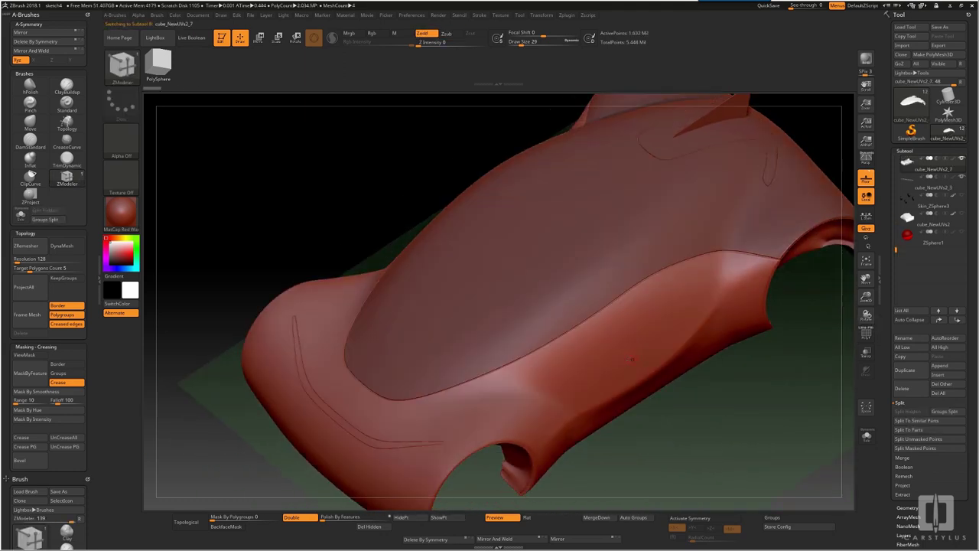
{"action": "left_click", "coordinate": [623, 368], "text": "ctrl+shift"}
{"action": "left_click_drag", "start_coordinate": [715, 417], "coordinate": [727, 367]}
{"action": "left_click", "coordinate": [911, 411]}
Isolate the thin curved strip across the car's nose and split it from the remaining body.
{"action": "left_click_drag", "start_coordinate": [752, 437], "coordinate": [688, 352]}
{"action": "right_click_drag", "start_coordinate": [688, 429], "coordinate": [681, 367], "text": "ctrl"}
{"action": "left_click_drag", "start_coordinate": [680, 367], "coordinate": [602, 394]}
{"action": "right_click_drag", "start_coordinate": [601, 394], "coordinate": [597, 459], "text": "ctrl"}
{"action": "left_click", "coordinate": [527, 416], "text": "alt"}
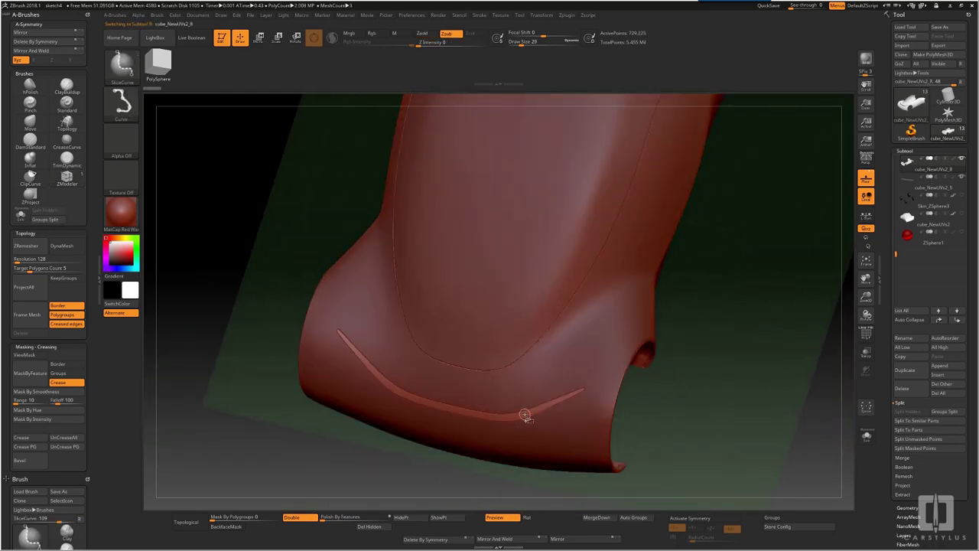
{"action": "left_click", "coordinate": [525, 414], "text": "ctrl+shift"}
{"action": "right_click_drag", "start_coordinate": [551, 367], "coordinate": [451, 398]}
{"action": "left_click", "coordinate": [911, 411]}
Select the side panel subtool and mask three small circles in a triangle ahead of the rear wheel using the Circle stroke.
{"action": "right_click_drag", "start_coordinate": [689, 414], "coordinate": [754, 409]}
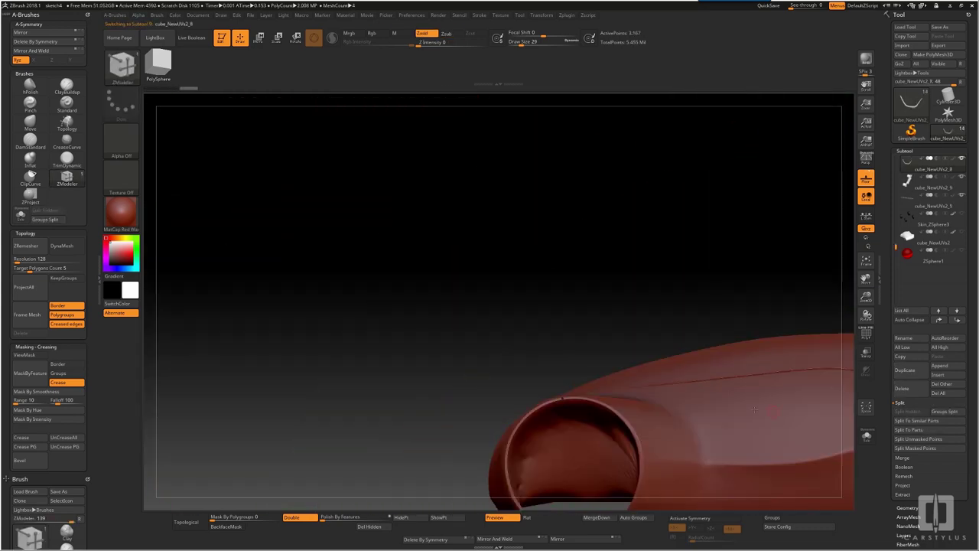
{"action": "left_click_drag", "start_coordinate": [755, 410], "coordinate": [643, 407]}
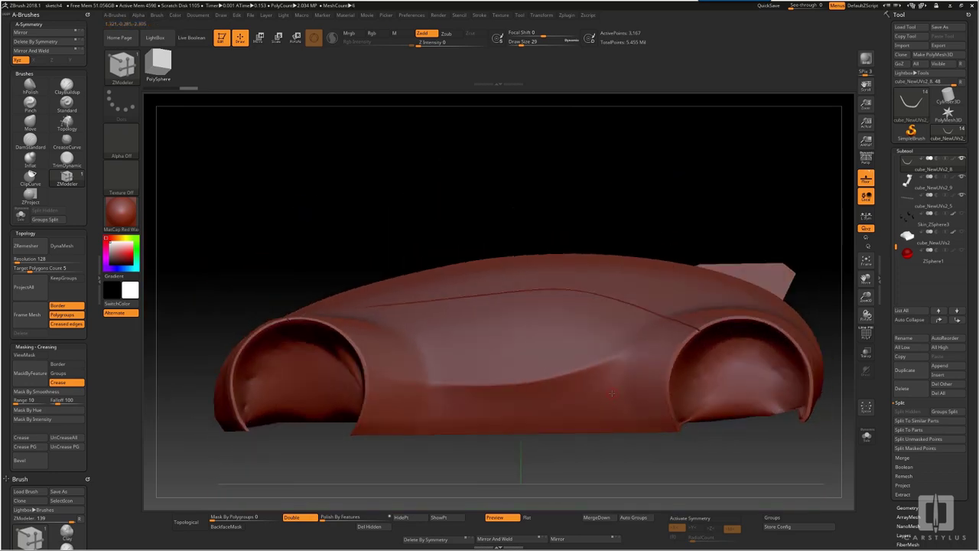
{"action": "left_click", "coordinate": [662, 394], "text": "alt"}
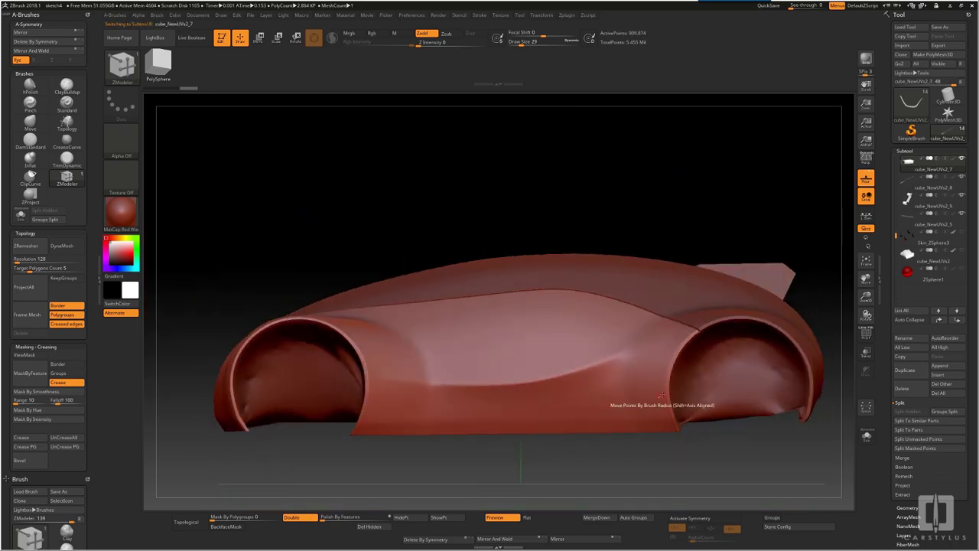
{"action": "right_click_drag", "start_coordinate": [667, 397], "coordinate": [611, 400], "text": "ctrl"}
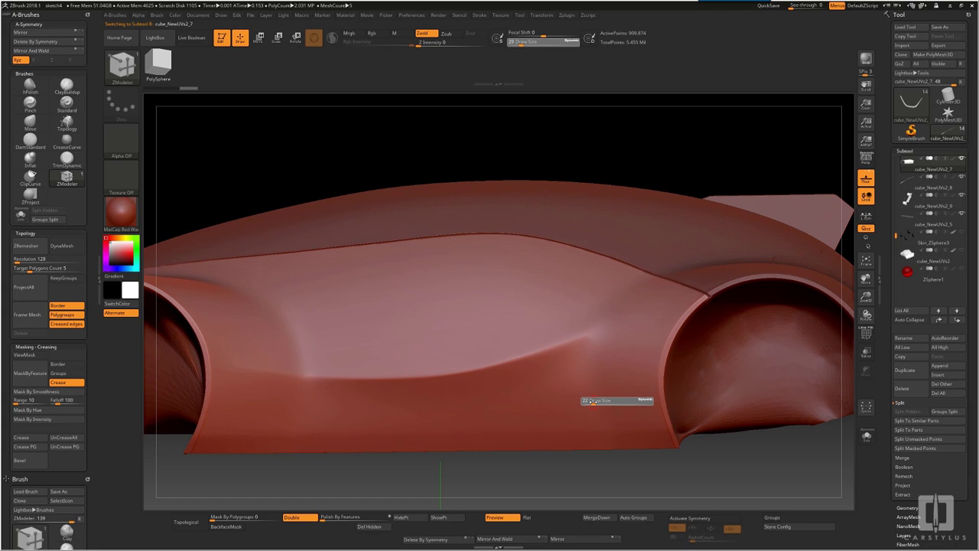
{"action": "left_click", "coordinate": [121, 102], "text": "ctrl"}
{"action": "left_click", "coordinate": [166, 129], "text": "ctrl"}
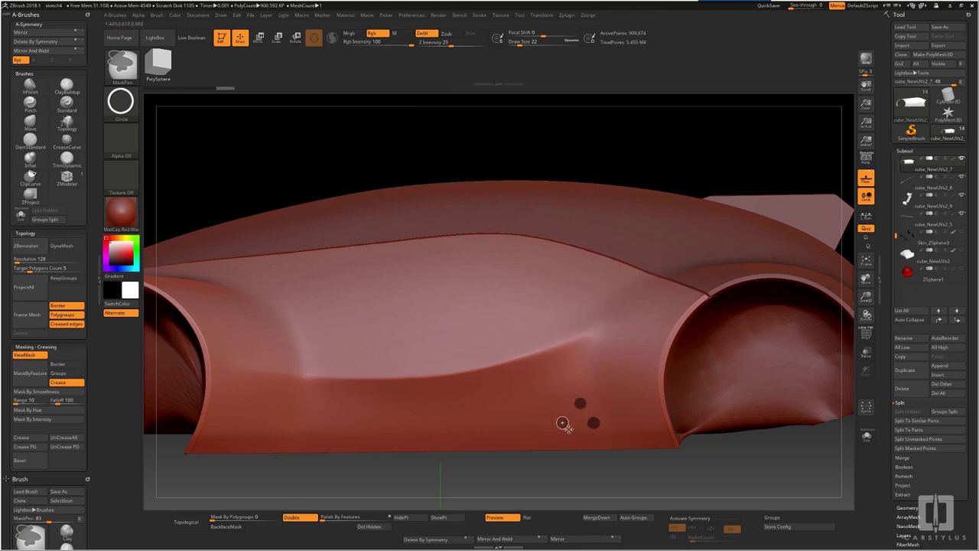
{"action": "right_click_drag", "start_coordinate": [568, 428], "coordinate": [612, 418]}
{"action": "left_click", "coordinate": [573, 347], "text": "ctrl+alt"}
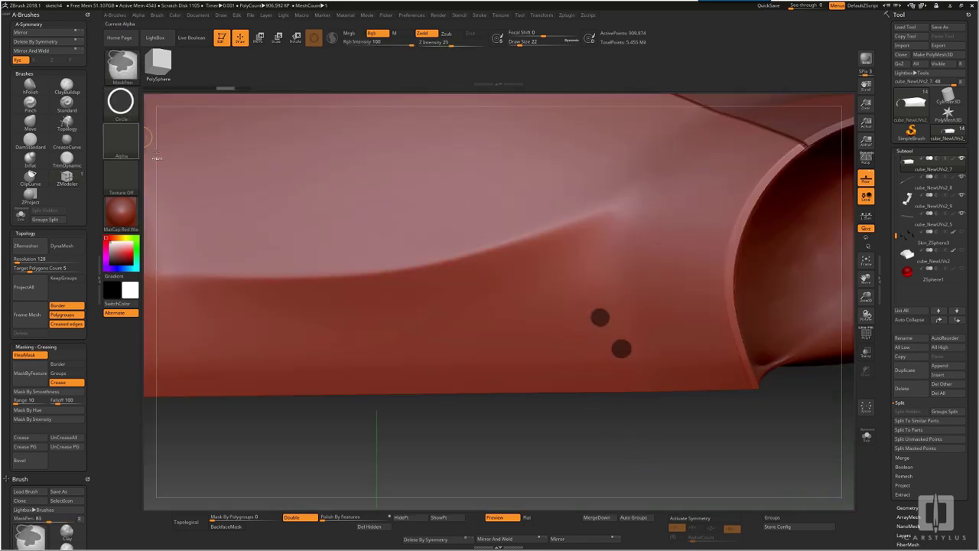
{"action": "left_click", "coordinate": [123, 103], "text": "ctrl"}
{"action": "left_click", "coordinate": [347, 151], "text": "ctrl"}
{"action": "left_click", "coordinate": [122, 103], "text": "ctrl"}
{"action": "left_click", "coordinate": [323, 156], "text": "ctrl"}
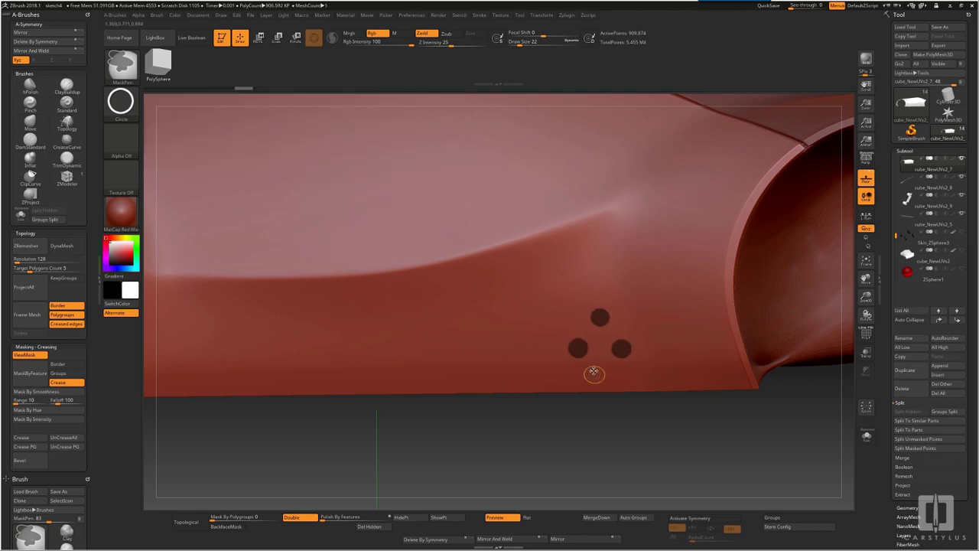
Invert the mask, push the three circles into the side panel as recessed holes, and clear the mask.
{"action": "right_click_drag", "start_coordinate": [594, 373], "coordinate": [636, 420]}
{"action": "right_click_drag", "start_coordinate": [695, 407], "coordinate": [660, 420]}
{"action": "left_click", "coordinate": [661, 455], "text": "ctrl"}
{"action": "key", "text": "w"}
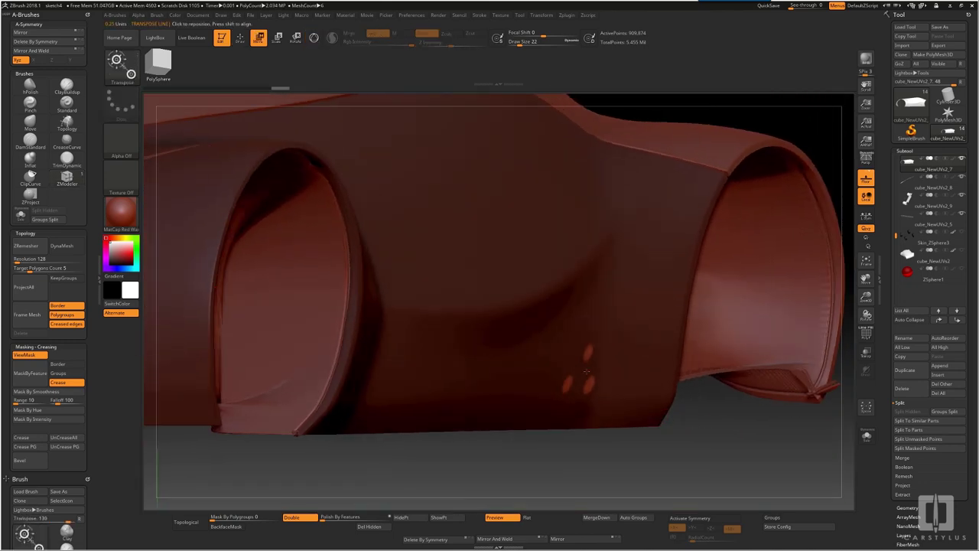
{"action": "mouse_move", "coordinate": [648, 451]}
{"action": "right_mouse_down"}
{"action": "mouse_move", "coordinate": [720, 442]}
{"action": "mouse_move", "coordinate": [620, 384]}
{"action": "mouse_move", "coordinate": [638, 374]}
{"action": "mouse_move", "coordinate": [727, 413]}
{"action": "mouse_move", "coordinate": [731, 384]}
{"action": "mouse_move", "coordinate": [654, 406]}
{"action": "right_mouse_up"}
{"action": "key", "text": "ctrl+h"}
{"action": "left_click_drag", "start_coordinate": [606, 401], "coordinate": [631, 425], "text": "ctrl"}
{"action": "mouse_move", "coordinate": [631, 424]}
{"action": "right_mouse_down", "text": "alt"}
{"action": "mouse_move", "coordinate": [639, 467]}
{"action": "mouse_move", "coordinate": [578, 475]}
{"action": "right_mouse_up", "text": "alt"}
{"action": "key", "text": "q"}
{"action": "mouse_move", "coordinate": [485, 383]}
{"action": "right_mouse_down"}
{"action": "mouse_move", "coordinate": [524, 436]}
{"action": "mouse_move", "coordinate": [547, 429]}
{"action": "mouse_move", "coordinate": [658, 383]}
{"action": "mouse_move", "coordinate": [730, 299]}
{"action": "mouse_move", "coordinate": [670, 311]}
{"action": "mouse_move", "coordinate": [599, 379]}
{"action": "right_mouse_up"}
{"action": "left_click", "coordinate": [501, 410], "text": "ctrl"}
Mask a small rounded notch on each side edge of the roof panel and invert the mask.
{"action": "left_click", "coordinate": [719, 294], "text": "alt"}
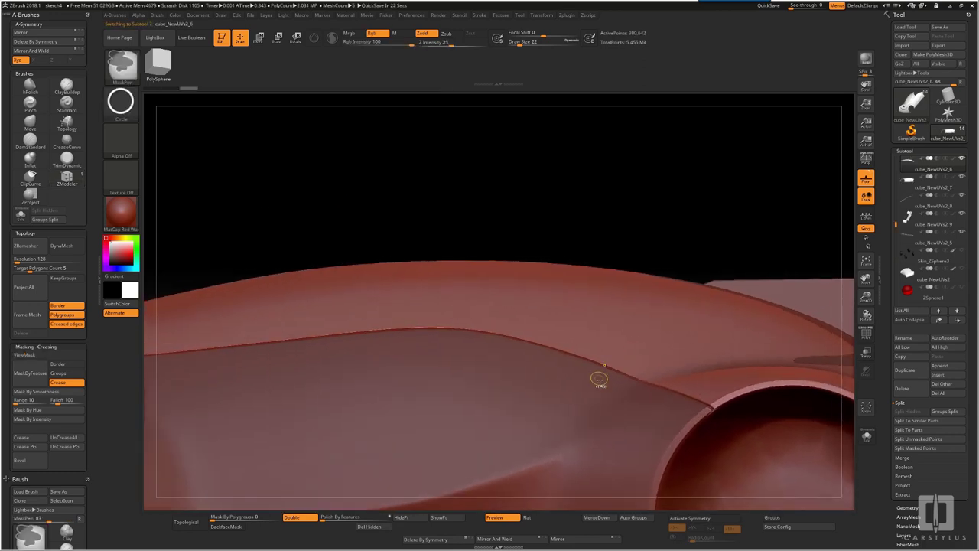
{"action": "left_click", "coordinate": [121, 103], "text": "ctrl"}
{"action": "left_click", "coordinate": [235, 152], "text": "ctrl"}
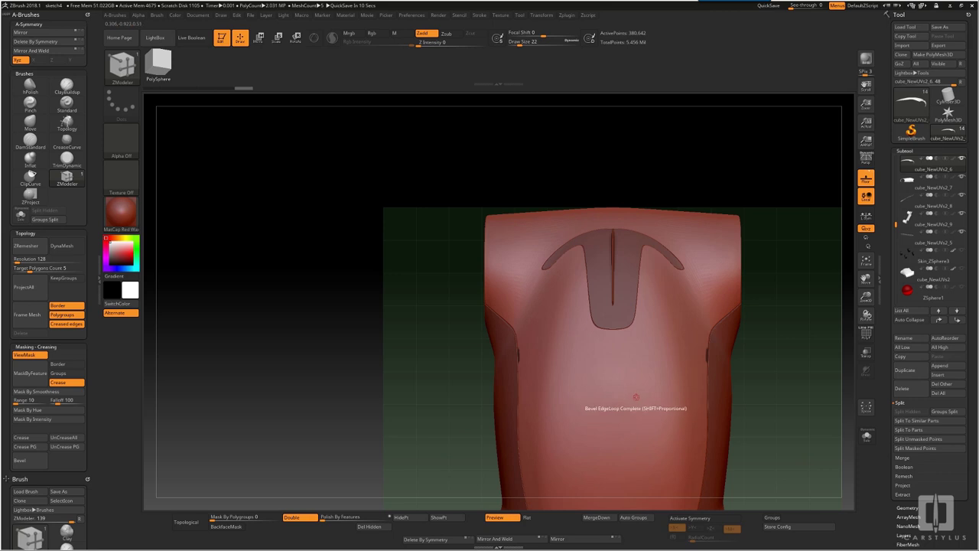
{"action": "right_click_drag", "start_coordinate": [692, 396], "coordinate": [585, 436], "text": "alt"}
{"action": "left_click", "coordinate": [723, 374], "text": "ctrl"}
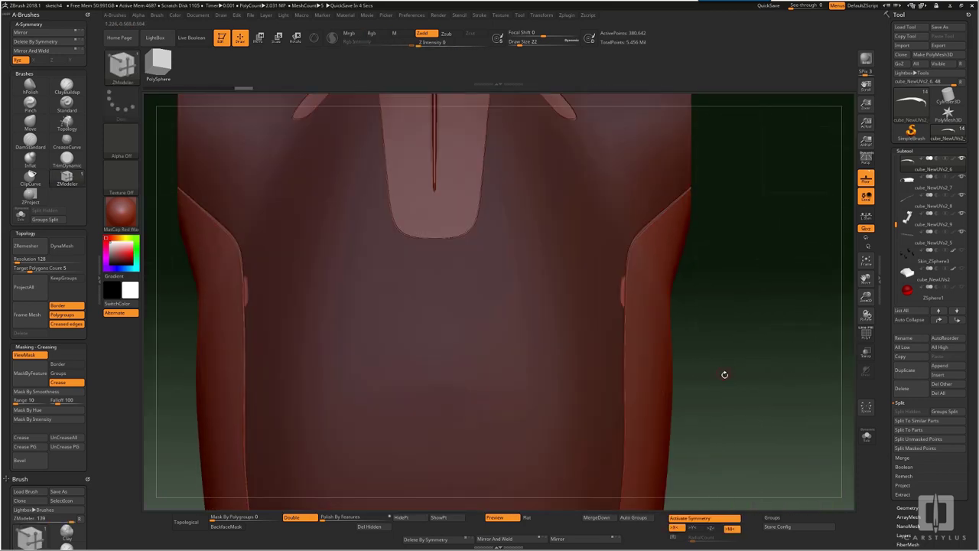
Push the unmasked notches inward on both sides of the roof panel with the Transpose Move line and symmetry active.
{"action": "key", "text": "w"}
{"action": "mouse_move", "coordinate": [743, 305]}
{"action": "right_mouse_down"}
{"action": "mouse_move", "coordinate": [677, 306]}
{"action": "mouse_move", "coordinate": [738, 306]}
{"action": "right_mouse_up"}
{"action": "left_click_drag", "start_coordinate": [605, 291], "coordinate": [655, 292]}
{"action": "right_click_drag", "start_coordinate": [689, 321], "coordinate": [638, 268]}
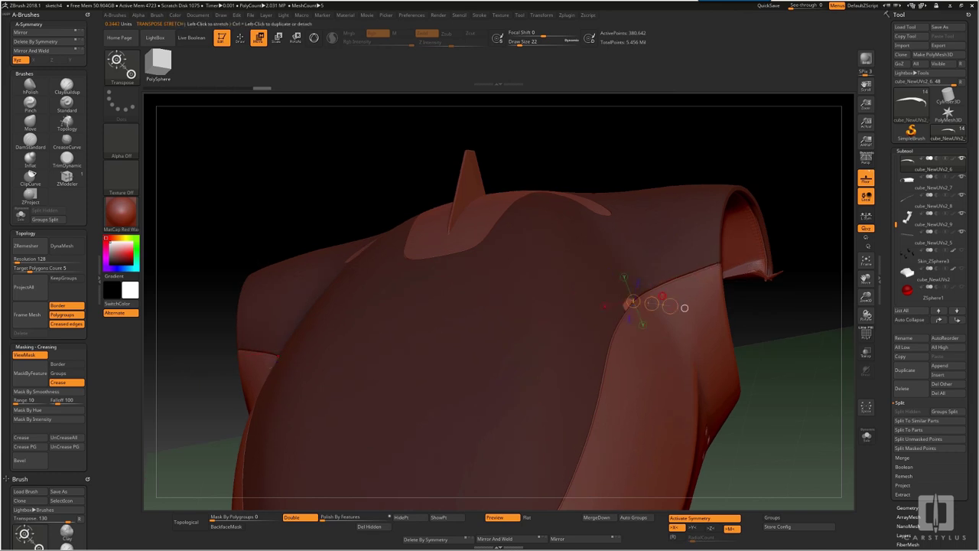
{"action": "left_click_drag", "start_coordinate": [685, 307], "coordinate": [671, 236]}
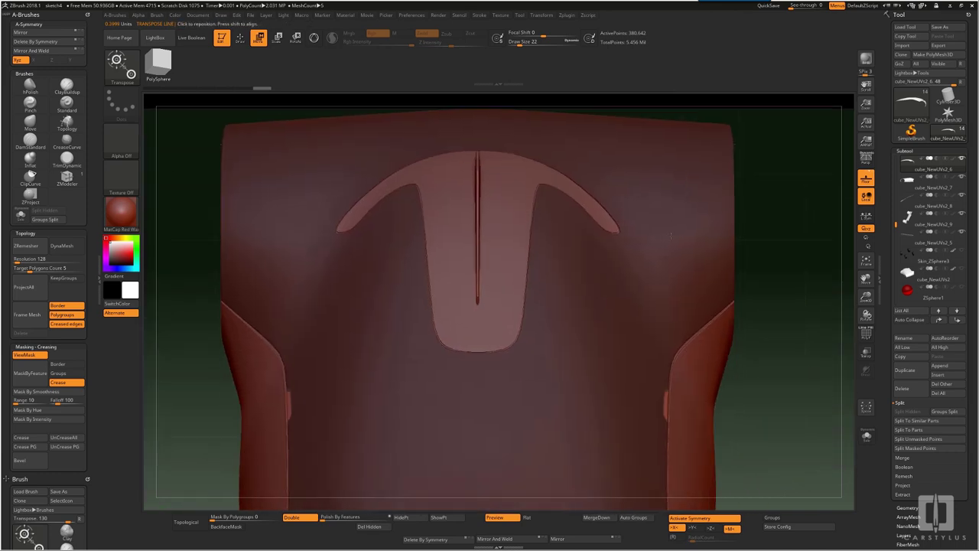
{"action": "right_click_drag", "start_coordinate": [671, 236], "coordinate": [669, 216], "text": "alt"}
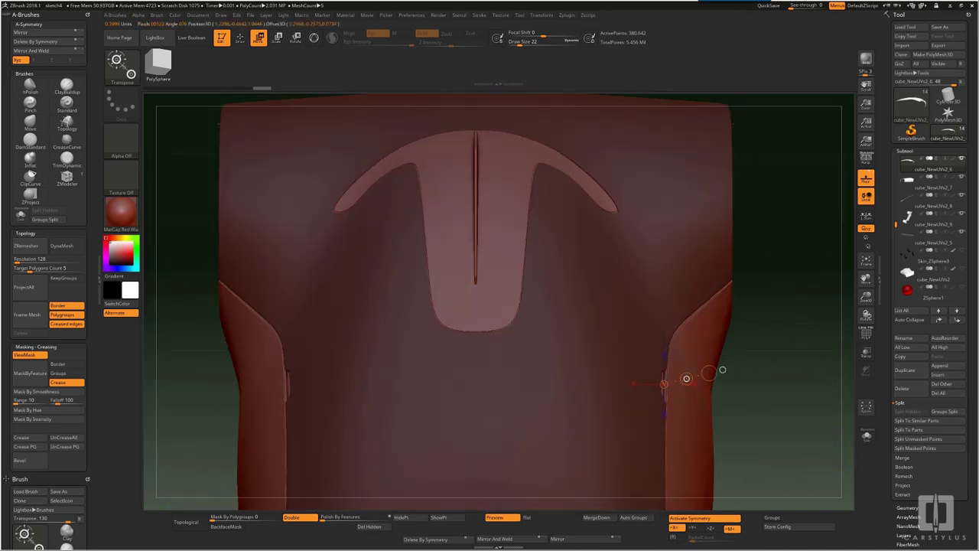
{"action": "left_click_drag", "start_coordinate": [722, 370], "coordinate": [694, 358]}
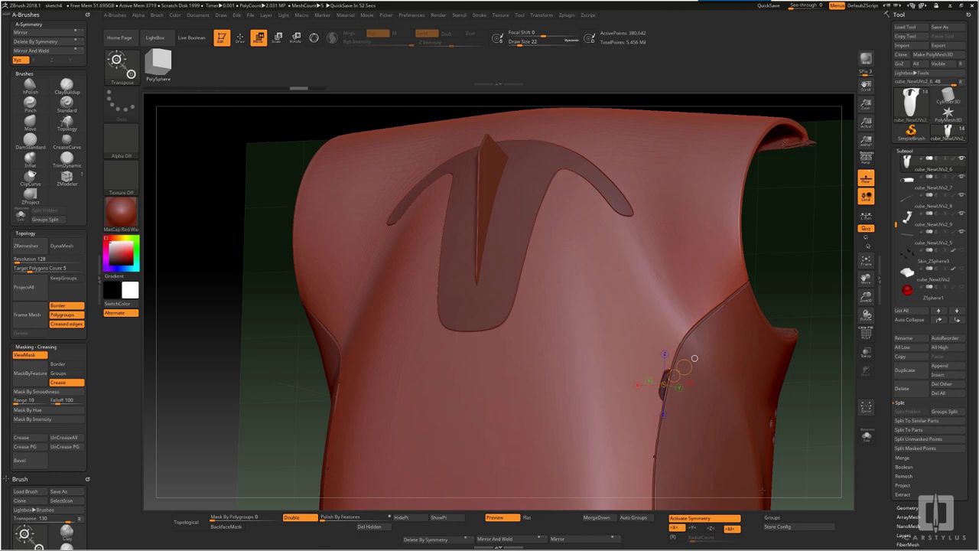
Invert the mask back to protect the roof panel, and smooth the rough surface inside the side notch.
{"action": "left_click", "coordinate": [773, 261], "text": "ctrl"}
{"action": "mouse_move", "coordinate": [773, 261]}
{"action": "left_mouse_down"}
{"action": "mouse_move", "coordinate": [727, 269]}
{"action": "mouse_move", "coordinate": [773, 367]}
{"action": "left_mouse_up"}
{"action": "key", "text": "q"}
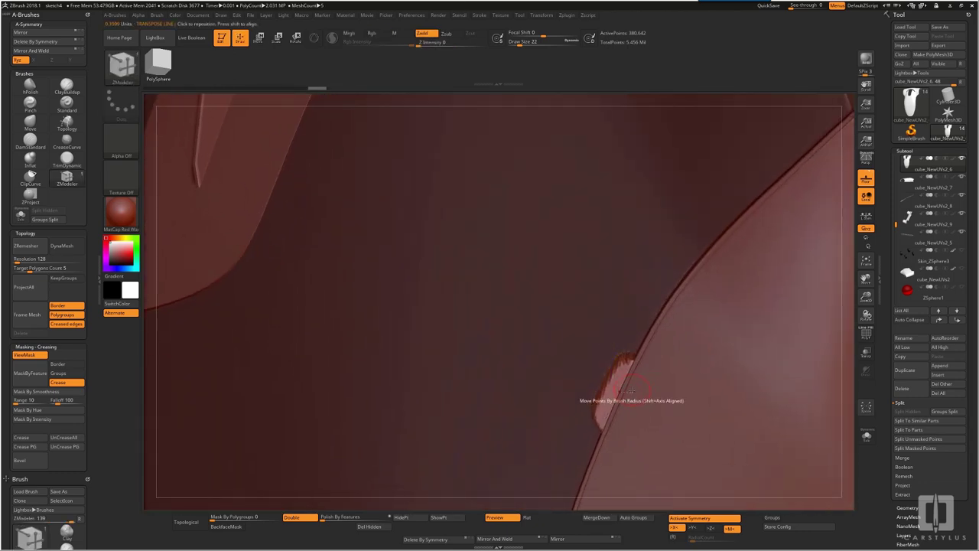
{"action": "key", "text": "b"}
{"action": "key", "text": "m"}
{"action": "key", "text": "v"}
{"action": "key", "text": "shift"}
{"action": "left_click_drag", "start_coordinate": [598, 393], "coordinate": [608, 392], "text": "shift"}
{"action": "mouse_move", "coordinate": [608, 392]}
{"action": "right_mouse_down"}
{"action": "mouse_move", "coordinate": [681, 386]}
{"action": "mouse_move", "coordinate": [639, 390]}
{"action": "mouse_move", "coordinate": [467, 361]}
{"action": "right_mouse_up"}
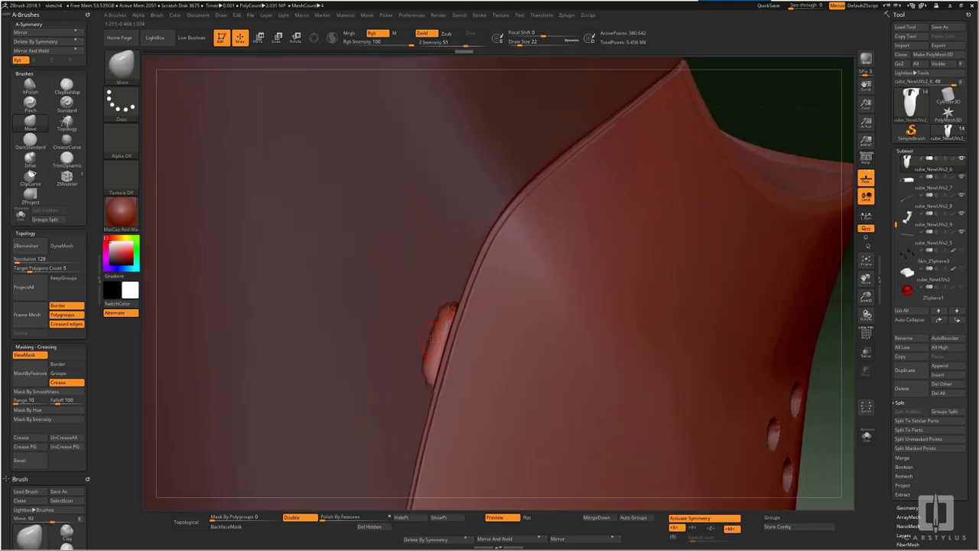
Clean up the jagged rim of the roof notch with the Pinch and hPolish brushes, with the mask shading hidden.
{"action": "key", "text": "b"}
{"action": "key", "text": "p"}
{"action": "key", "text": "i"}
{"action": "key", "text": "s"}
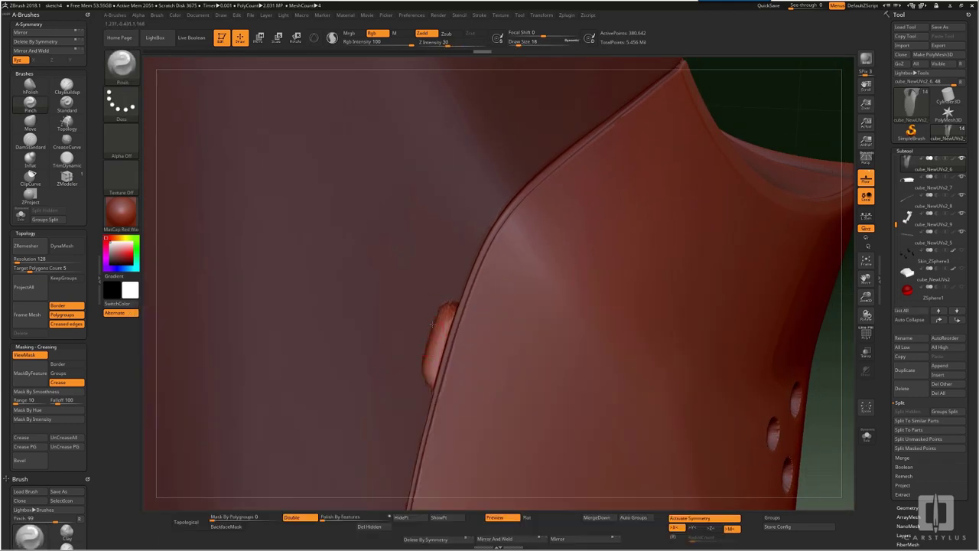
{"action": "key", "text": "ctrl+h"}
{"action": "mouse_move", "coordinate": [784, 116]}
{"action": "right_mouse_down"}
{"action": "mouse_move", "coordinate": [822, 126]}
{"action": "mouse_move", "coordinate": [765, 157]}
{"action": "right_mouse_up"}
{"action": "key", "text": "b"}
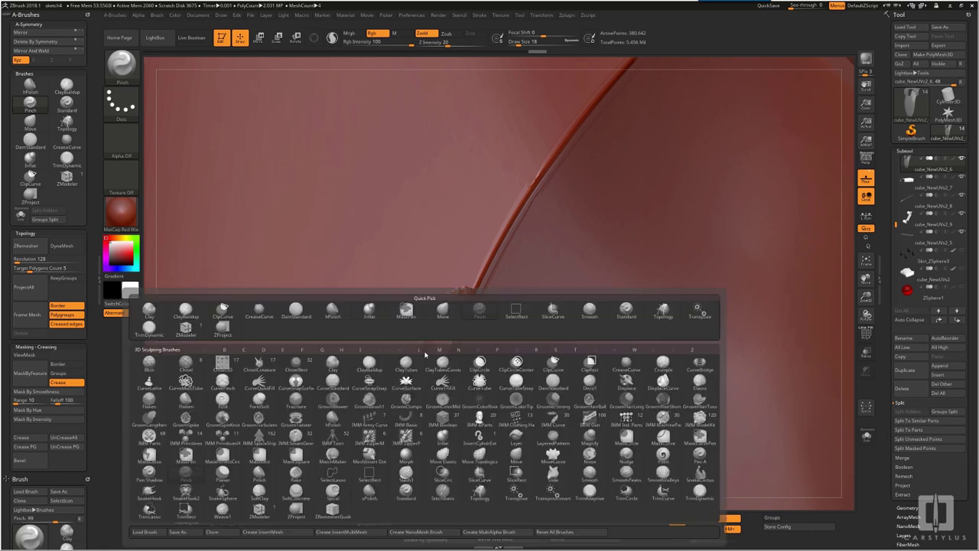
{"action": "key", "text": "h"}
{"action": "key", "text": "p"}
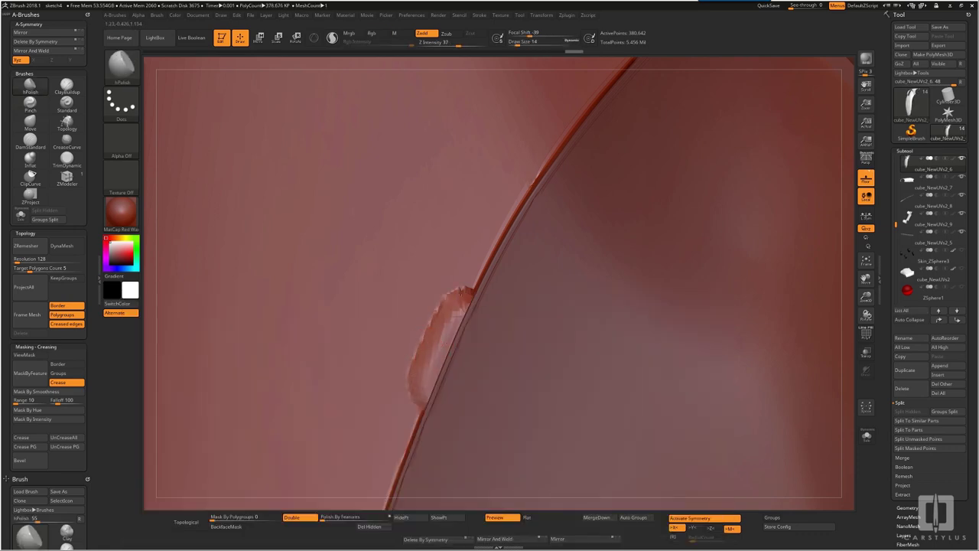
{"action": "mouse_move", "coordinate": [463, 291]}
{"action": "right_mouse_down"}
{"action": "mouse_move", "coordinate": [520, 288]}
{"action": "mouse_move", "coordinate": [468, 308]}
{"action": "right_mouse_up"}
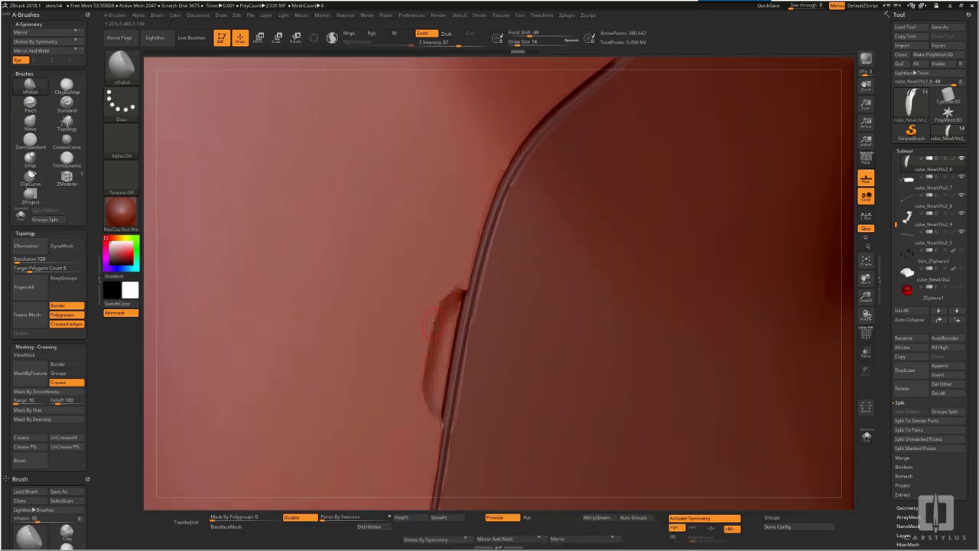
Save the car project file with its split panels, side holes and rear fin.
{"action": "right_click_drag", "start_coordinate": [755, 412], "coordinate": [649, 425], "text": "ctrl"}
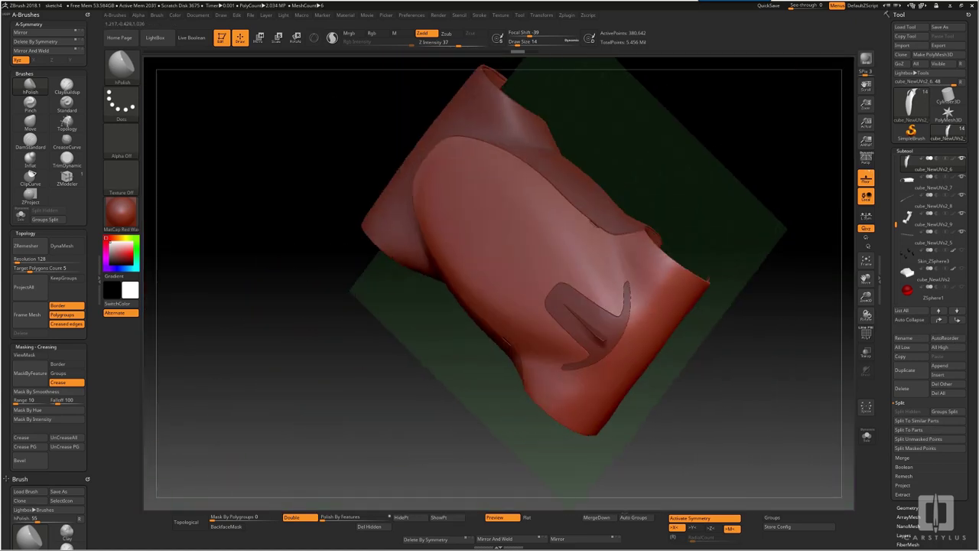
{"action": "key", "text": "ctrl+shift+s"}
{"action": "key", "text": "Return"}
{"action": "key", "text": "y"}
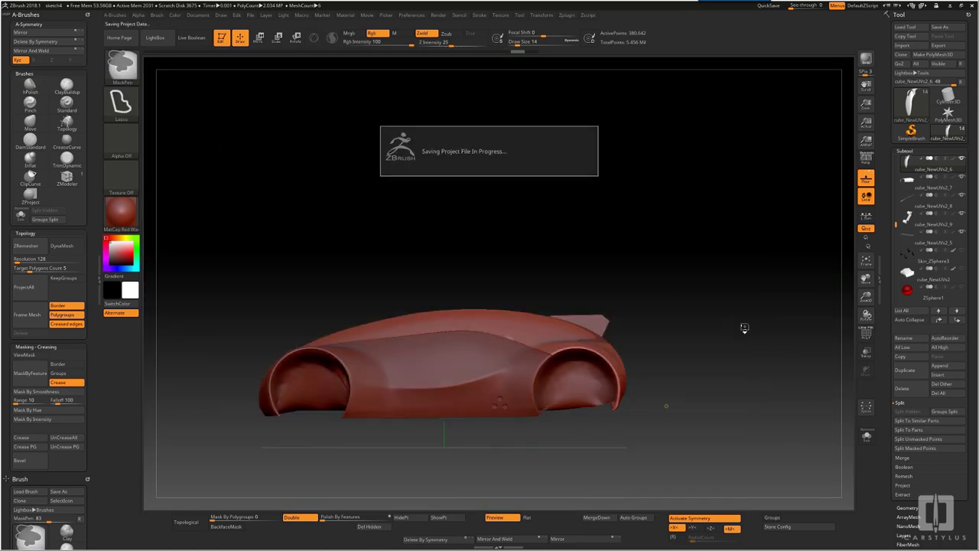
{"action": "right_click_drag", "start_coordinate": [656, 206], "coordinate": [802, 297]}
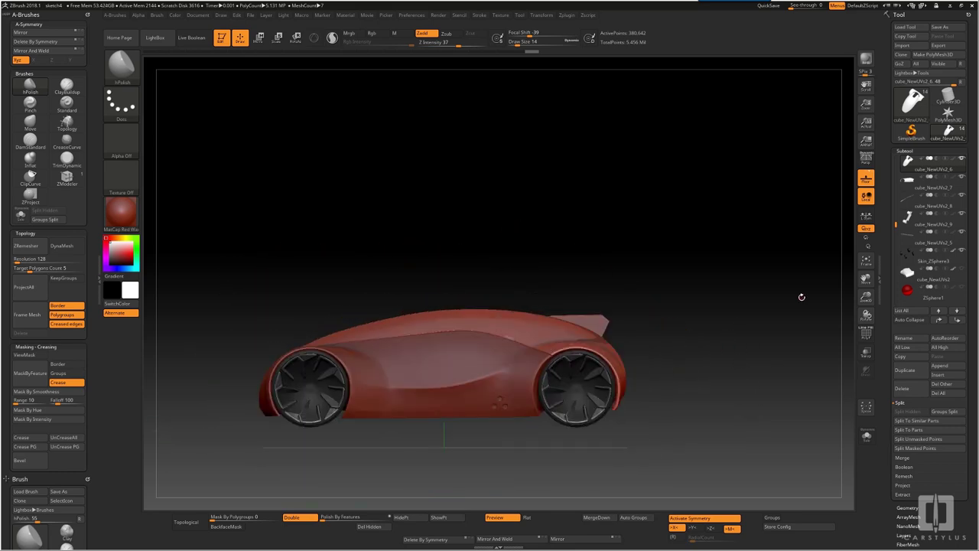
Send the car to KeyShot with a Best-Preview Render, and maximize the KeyShot window.
{"action": "right_click_drag", "start_coordinate": [713, 218], "coordinate": [750, 261]}
{"action": "left_click", "coordinate": [439, 15]}
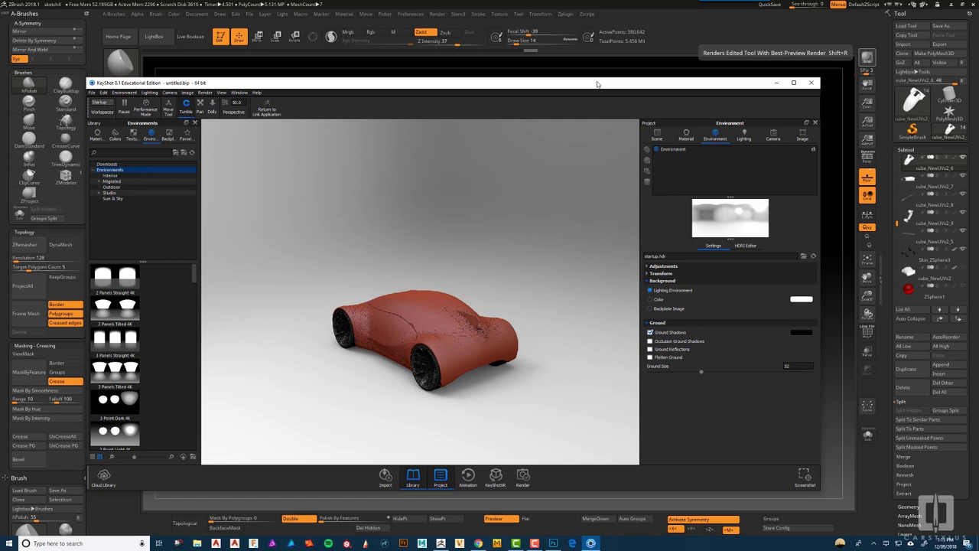
{"action": "left_click", "coordinate": [795, 83]}
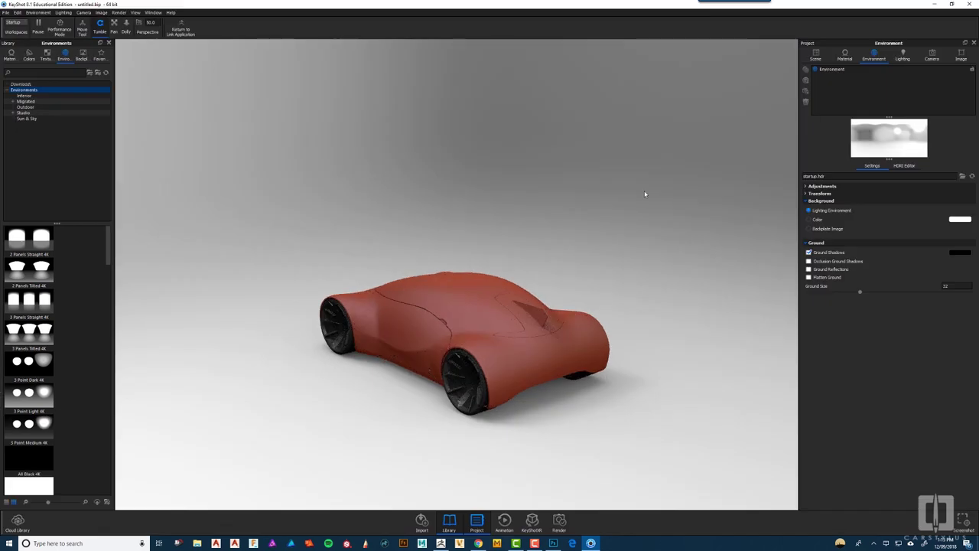
{"action": "left_click_drag", "start_coordinate": [645, 194], "coordinate": [586, 189]}
Apply the Silver Leaf Axalta paint to the lower side body panel.
{"action": "left_click", "coordinate": [9, 53]}
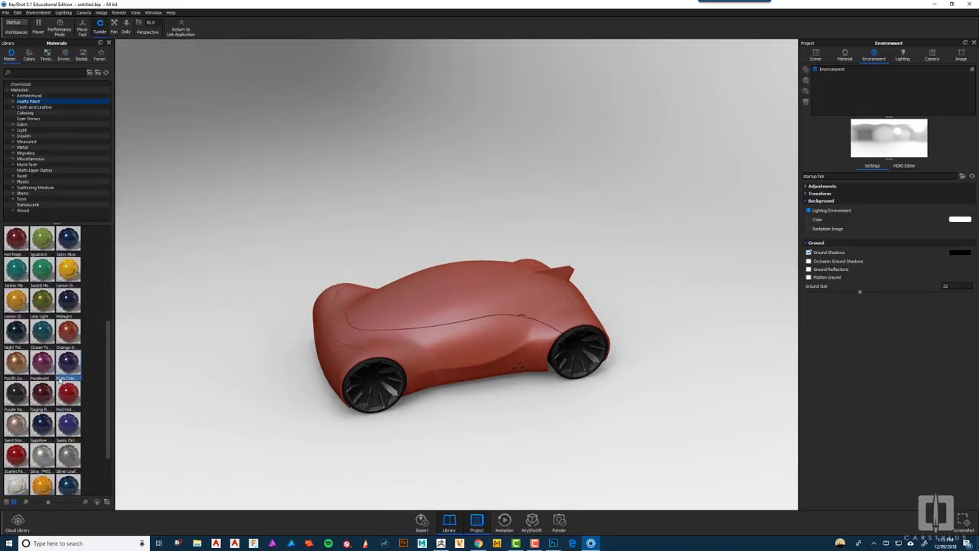
{"action": "left_click_drag", "start_coordinate": [68, 457], "coordinate": [408, 348]}
{"action": "left_click_drag", "start_coordinate": [408, 348], "coordinate": [188, 184]}
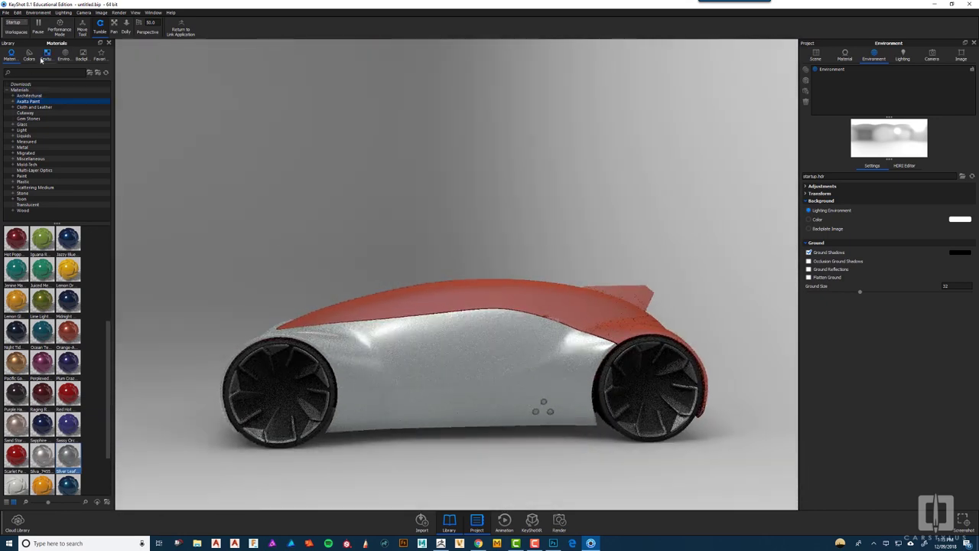
Light the scene with the Industrial-loading-bay environment and rotate it behind the car.
{"action": "left_click", "coordinate": [64, 55]}
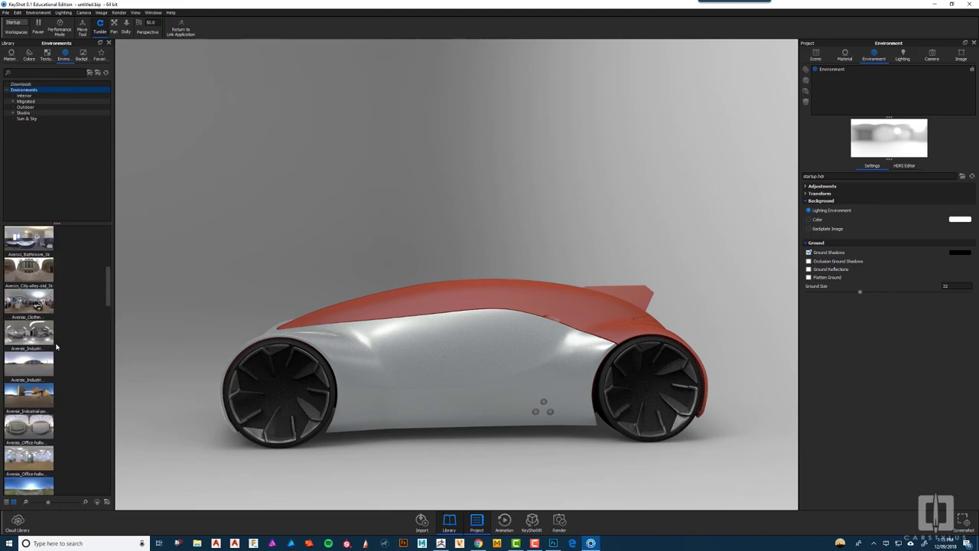
{"action": "double_click", "coordinate": [31, 364]}
{"action": "left_click_drag", "start_coordinate": [429, 199], "coordinate": [528, 126], "text": "ctrl"}
{"action": "left_click_drag", "start_coordinate": [498, 201], "coordinate": [497, 183]}
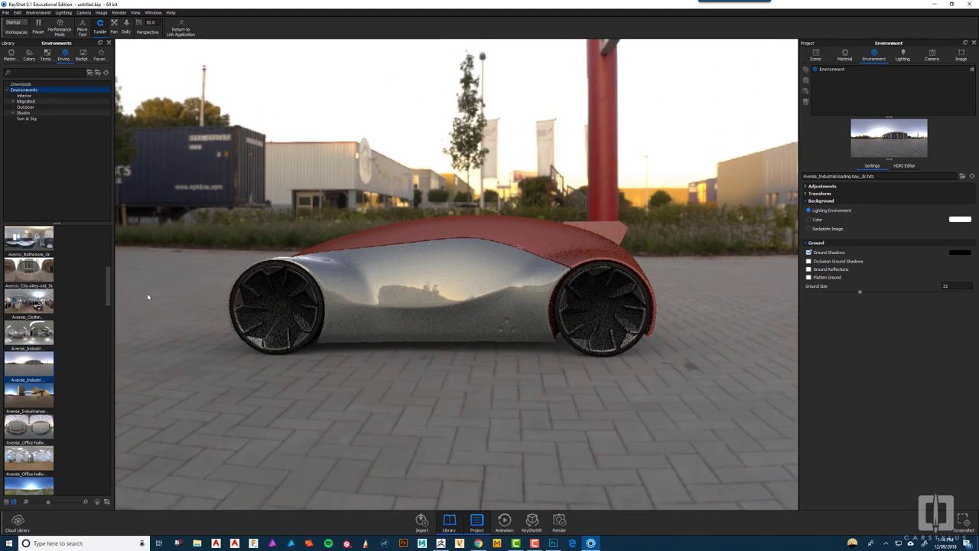
Apply the black textured paint to the red trim along the rear wheel arch.
{"action": "left_click", "coordinate": [11, 55]}
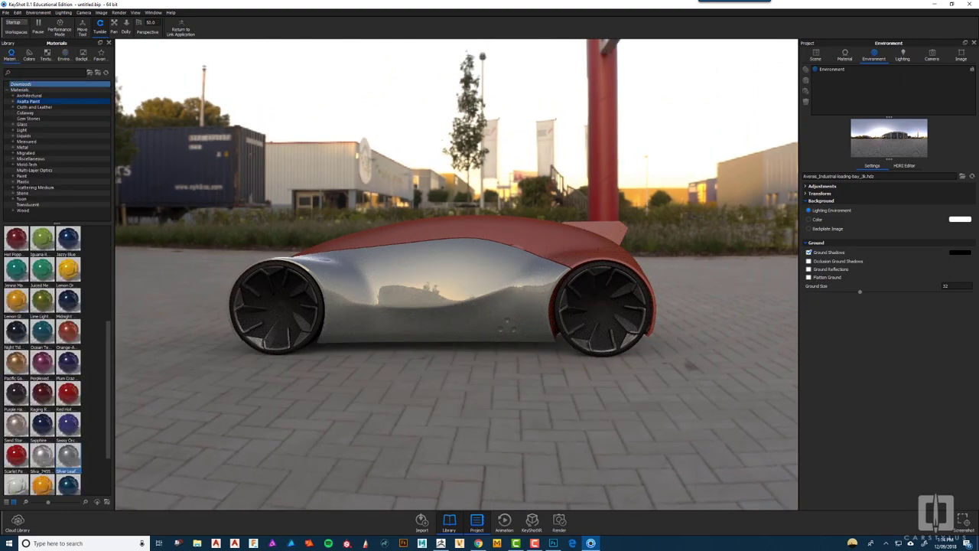
{"action": "left_click", "coordinate": [23, 176]}
{"action": "scroll", "coordinate": [64, 336], "scroll_direction": "down", "scroll_amount": 3}
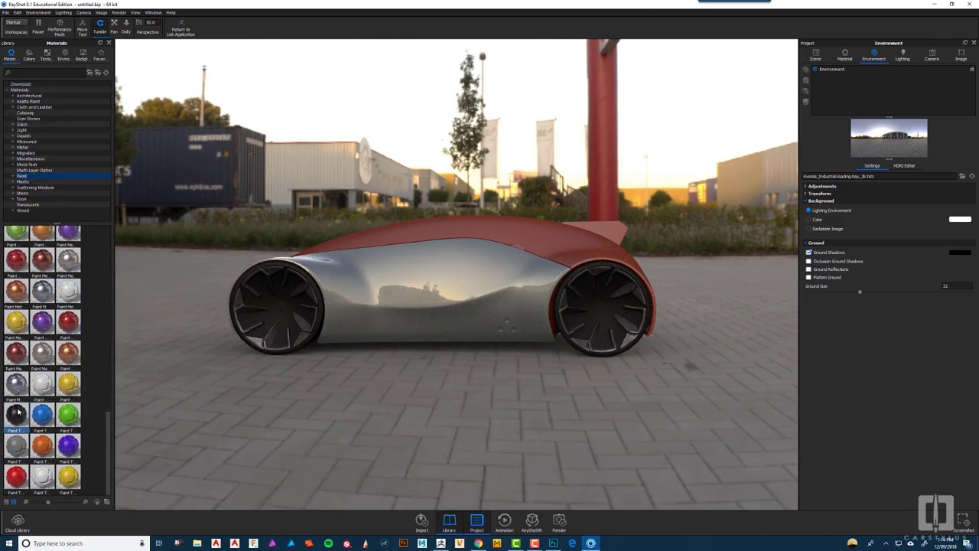
{"action": "left_click_drag", "start_coordinate": [18, 412], "coordinate": [553, 307]}
{"action": "mouse_move", "coordinate": [515, 413]}
{"action": "left_mouse_down"}
{"action": "mouse_move", "coordinate": [539, 386]}
{"action": "mouse_move", "coordinate": [521, 430]}
{"action": "mouse_move", "coordinate": [416, 399]}
{"action": "mouse_move", "coordinate": [430, 438]}
{"action": "left_mouse_up"}
{"action": "scroll", "coordinate": [97, 324], "scroll_direction": "up", "scroll_amount": 8}
Apply a grey glass material to the red roof and rear body panel.
{"action": "left_click", "coordinate": [25, 125]}
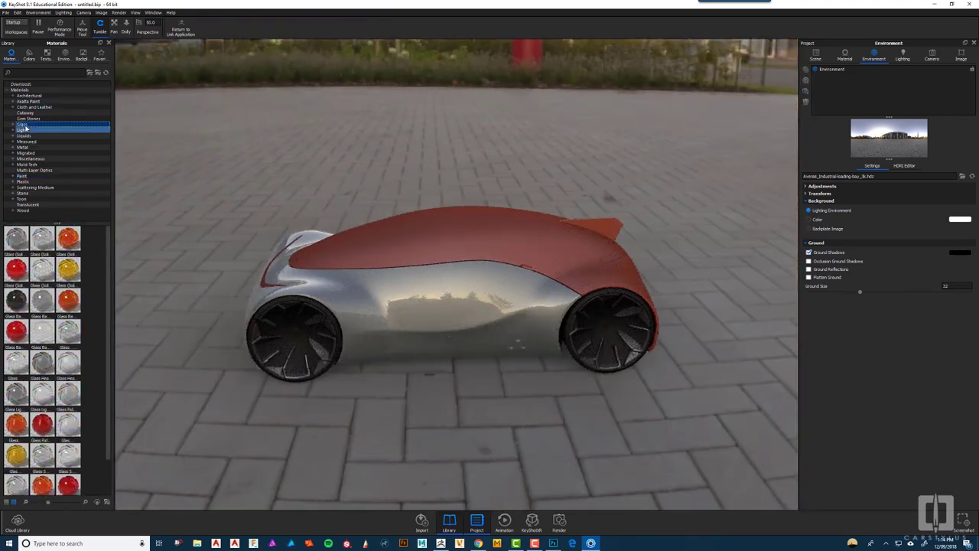
{"action": "left_click_drag", "start_coordinate": [409, 237], "coordinate": [410, 237]}
{"action": "left_click_drag", "start_coordinate": [490, 430], "coordinate": [498, 378]}
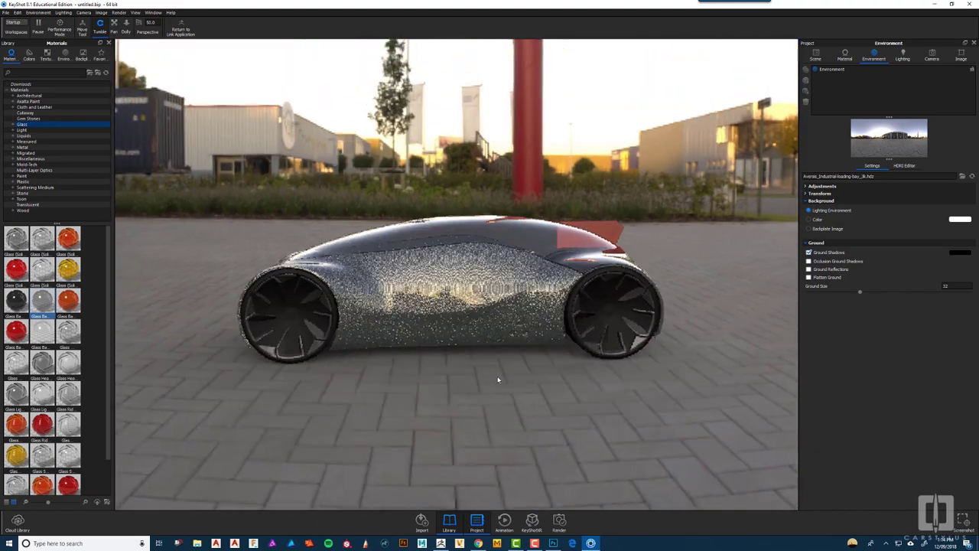
{"action": "left_click_drag", "start_coordinate": [589, 413], "coordinate": [555, 452]}
{"action": "left_click_drag", "start_coordinate": [336, 425], "coordinate": [371, 397]}
{"action": "scroll", "coordinate": [101, 418], "scroll_direction": "down", "scroll_amount": 2}
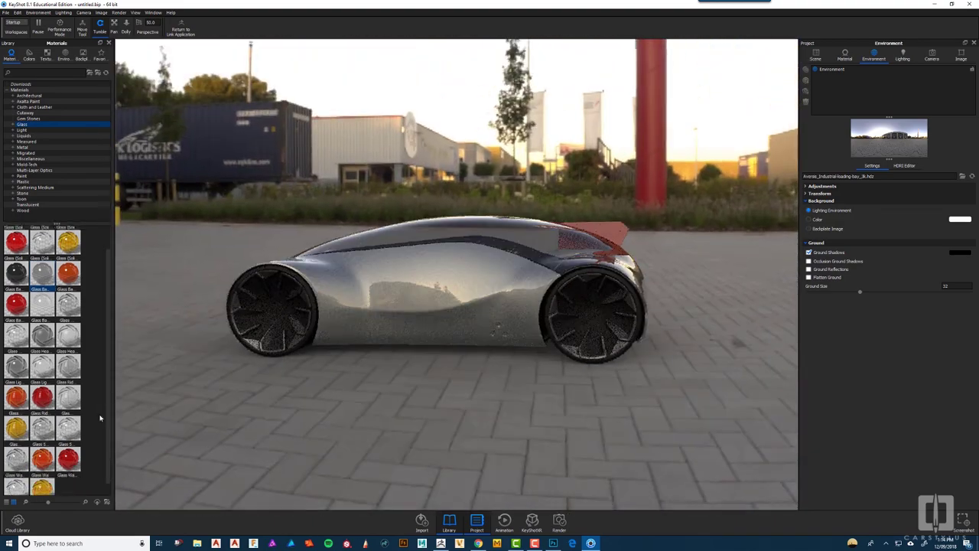
Apply the black matte paint to the red rear fin.
{"action": "left_click", "coordinate": [23, 176]}
{"action": "scroll", "coordinate": [17, 335], "scroll_direction": "down", "scroll_amount": 3}
{"action": "scroll", "coordinate": [16, 335], "scroll_direction": "up", "scroll_amount": 3}
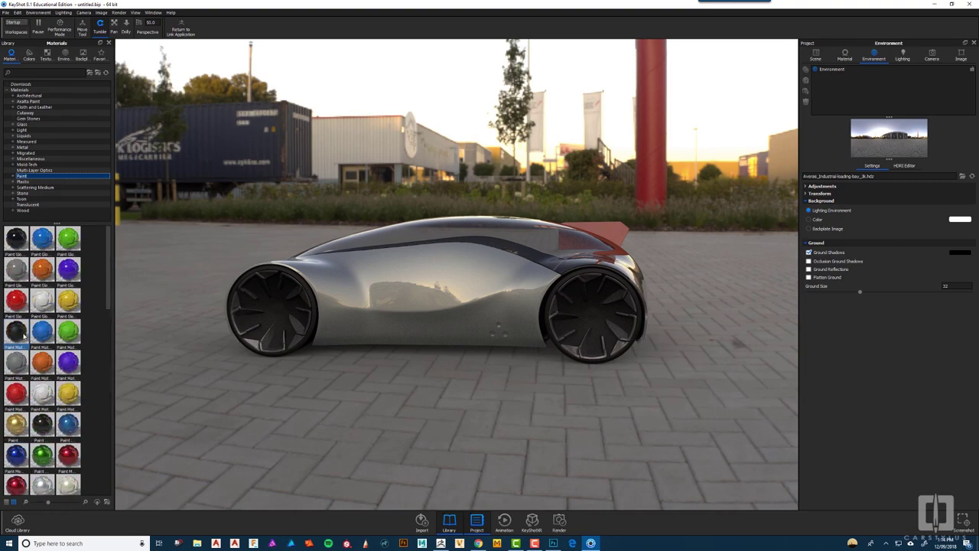
{"action": "left_click_drag", "start_coordinate": [17, 333], "coordinate": [614, 233]}
{"action": "mouse_move", "coordinate": [700, 241]}
{"action": "left_mouse_down"}
{"action": "mouse_move", "coordinate": [657, 314]}
{"action": "mouse_move", "coordinate": [403, 263]}
{"action": "mouse_move", "coordinate": [382, 268]}
{"action": "mouse_move", "coordinate": [645, 283]}
{"action": "left_mouse_up"}
Copy the fin's black material and paste it linked onto the red panel around the fin's base.
{"action": "right_click", "coordinate": [612, 247]}
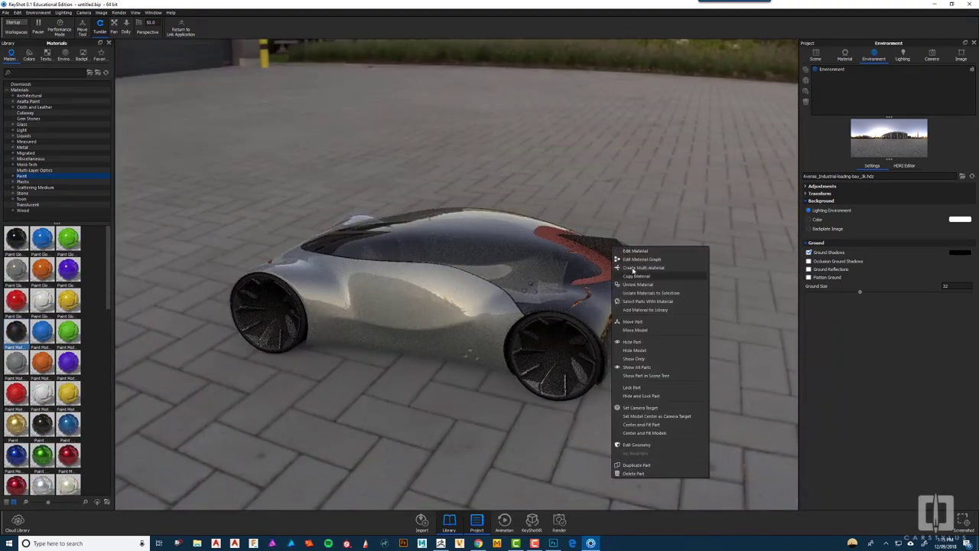
{"action": "left_click", "coordinate": [636, 275]}
{"action": "right_click", "coordinate": [609, 267]}
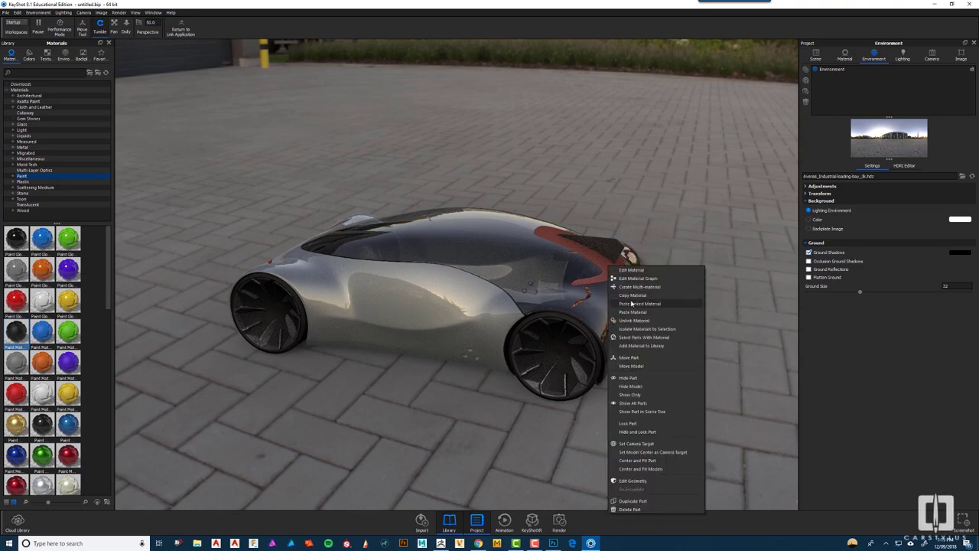
{"action": "left_click", "coordinate": [632, 306]}
{"action": "left_click_drag", "start_coordinate": [678, 309], "coordinate": [490, 317]}
{"action": "left_click_drag", "start_coordinate": [470, 403], "coordinate": [516, 409]}
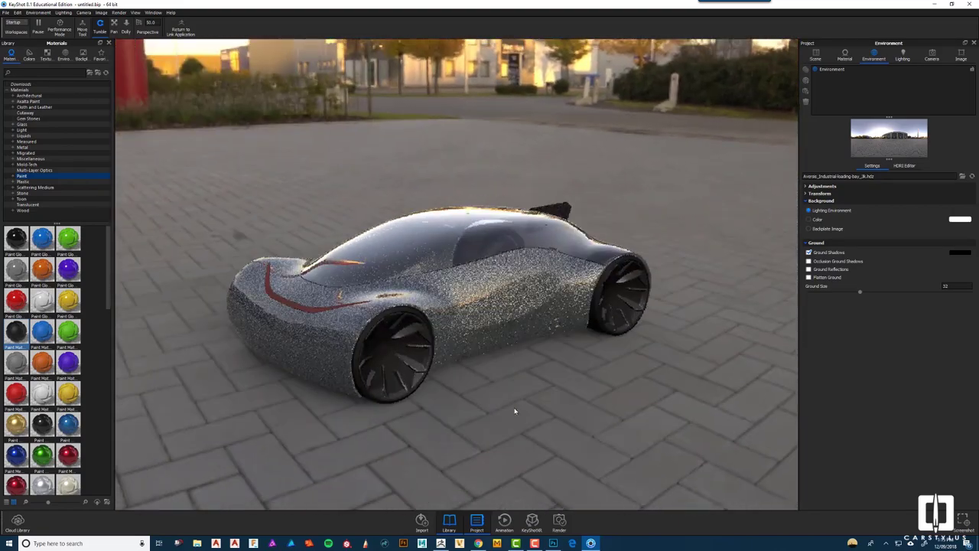
Try a light silver metallic paint on the red strip across the front of the car.
{"action": "scroll", "coordinate": [60, 376], "scroll_direction": "down", "scroll_amount": 3}
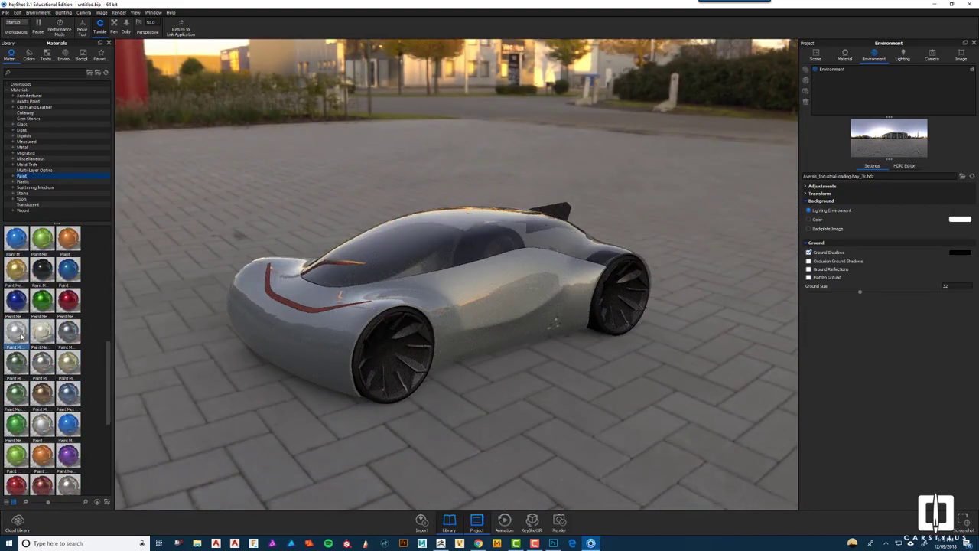
{"action": "left_click_drag", "start_coordinate": [21, 335], "coordinate": [325, 328]}
{"action": "mouse_move", "coordinate": [219, 422]}
{"action": "left_mouse_down"}
{"action": "mouse_move", "coordinate": [322, 438]}
{"action": "mouse_move", "coordinate": [513, 439]}
{"action": "mouse_move", "coordinate": [269, 429]}
{"action": "mouse_move", "coordinate": [459, 418]}
{"action": "mouse_move", "coordinate": [388, 415]}
{"action": "mouse_move", "coordinate": [594, 383]}
{"action": "mouse_move", "coordinate": [356, 400]}
{"action": "mouse_move", "coordinate": [369, 471]}
{"action": "left_mouse_up"}
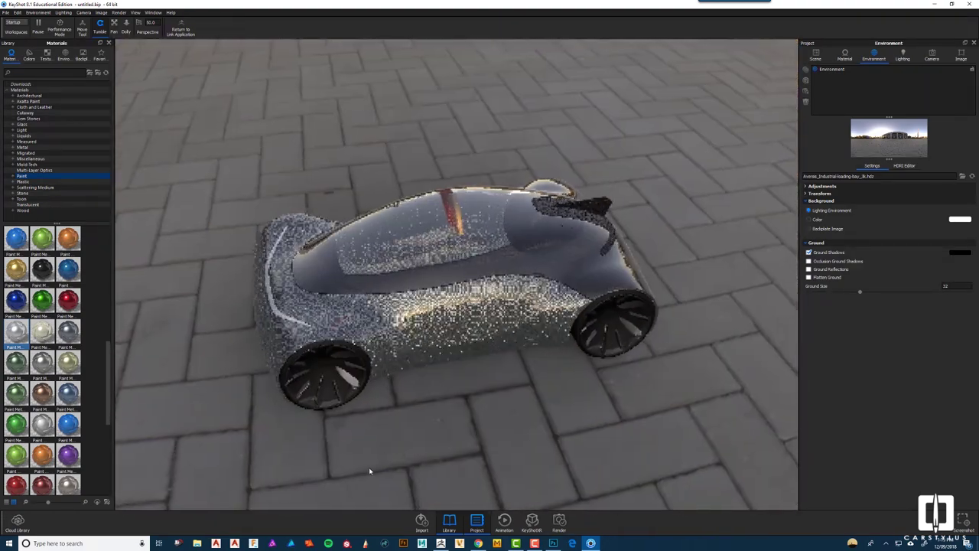
Copy the silver paint from the side body panel and paste it onto the front strip.
{"action": "right_click", "coordinate": [404, 327]}
{"action": "left_click", "coordinate": [429, 110]}
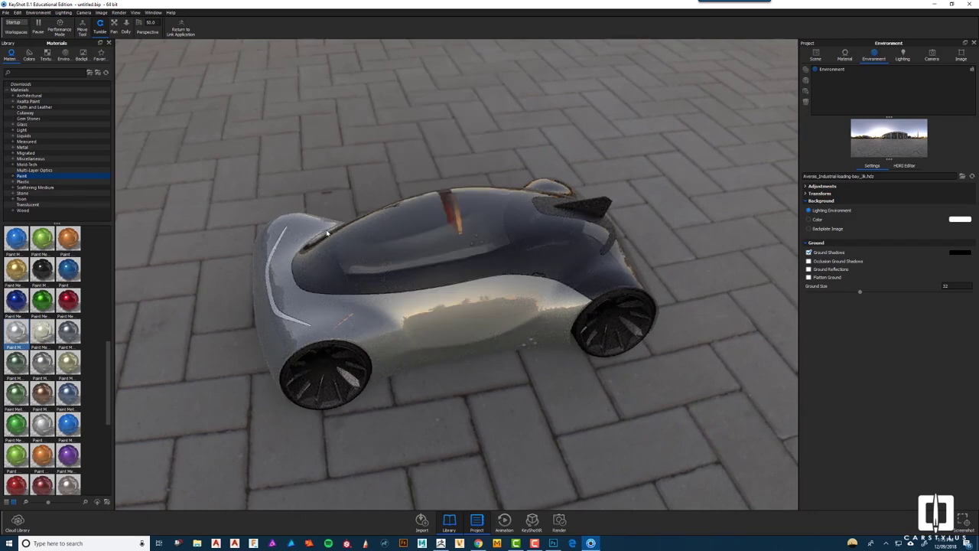
{"action": "right_click", "coordinate": [271, 294]}
{"action": "left_click", "coordinate": [295, 341]}
{"action": "mouse_move", "coordinate": [472, 437]}
{"action": "left_mouse_down"}
{"action": "mouse_move", "coordinate": [547, 429]}
{"action": "mouse_move", "coordinate": [467, 380]}
{"action": "mouse_move", "coordinate": [586, 361]}
{"action": "mouse_move", "coordinate": [503, 378]}
{"action": "mouse_move", "coordinate": [364, 382]}
{"action": "mouse_move", "coordinate": [507, 397]}
{"action": "mouse_move", "coordinate": [566, 390]}
{"action": "mouse_move", "coordinate": [490, 393]}
{"action": "mouse_move", "coordinate": [483, 360]}
{"action": "mouse_move", "coordinate": [477, 396]}
{"action": "mouse_move", "coordinate": [489, 398]}
{"action": "left_mouse_up"}
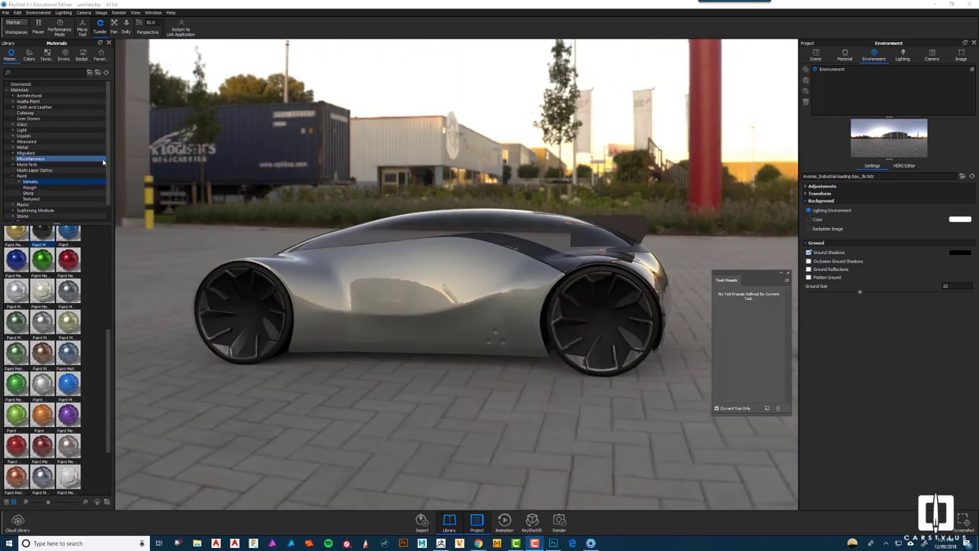
Add the whiteAudi texture as a label on the rear fin.
{"action": "left_click_drag", "start_coordinate": [108, 120], "coordinate": [109, 127]}
{"action": "left_click", "coordinate": [46, 57]}
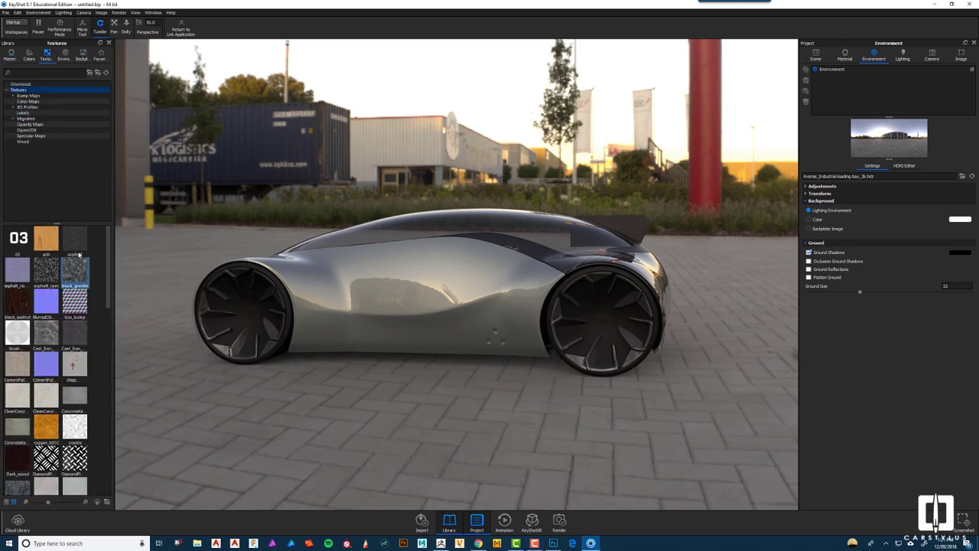
{"action": "scroll", "coordinate": [79, 254], "scroll_direction": "down", "scroll_amount": 10}
{"action": "left_click_drag", "start_coordinate": [74, 446], "coordinate": [662, 262]}
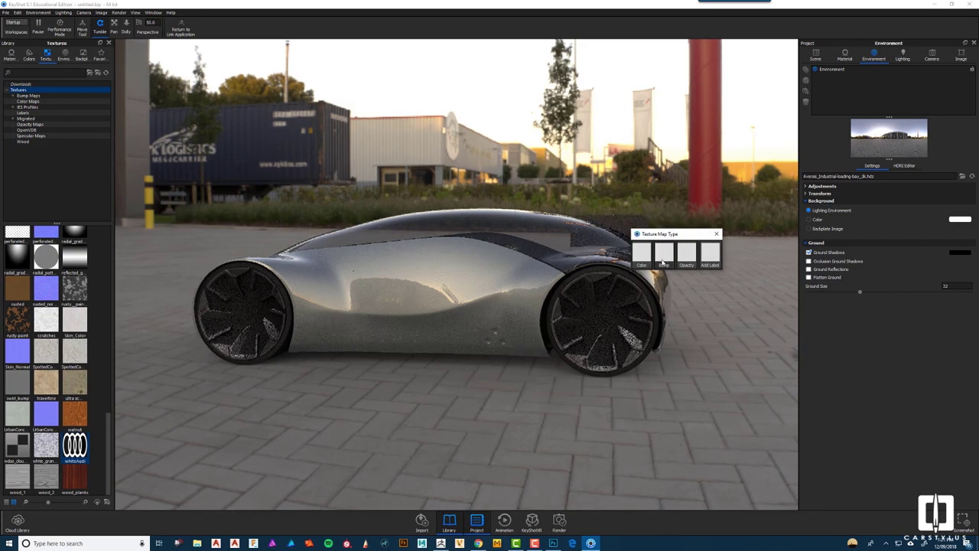
{"action": "left_click", "coordinate": [718, 256]}
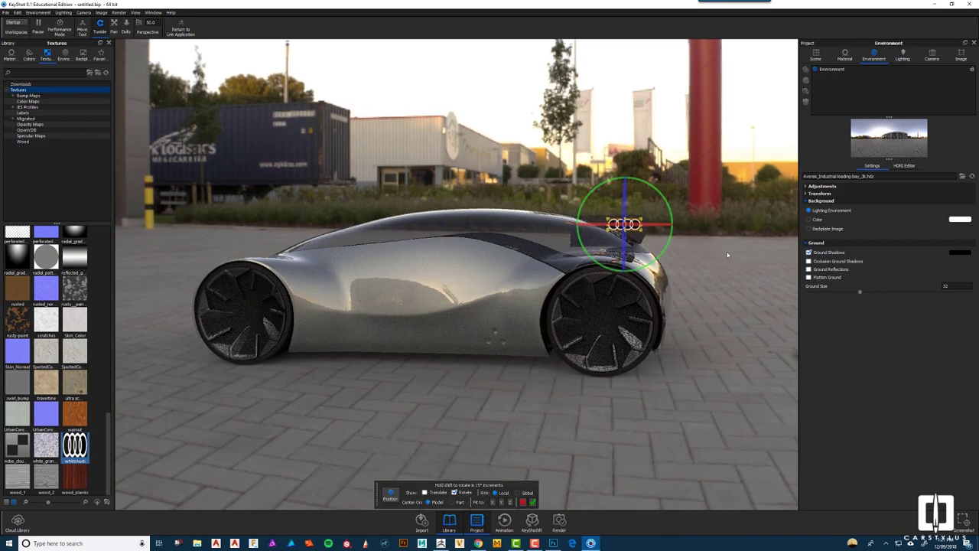
Adjust the Audi label's size and position so it sits neatly on the side of the rear fin.
{"action": "scroll", "coordinate": [709, 249], "scroll_direction": "down", "scroll_amount": 2}
{"action": "scroll", "coordinate": [703, 242], "scroll_direction": "up", "scroll_amount": 4}
{"action": "middle_click_drag", "start_coordinate": [622, 136], "coordinate": [428, 175]}
{"action": "key", "text": "alt+Tab"}
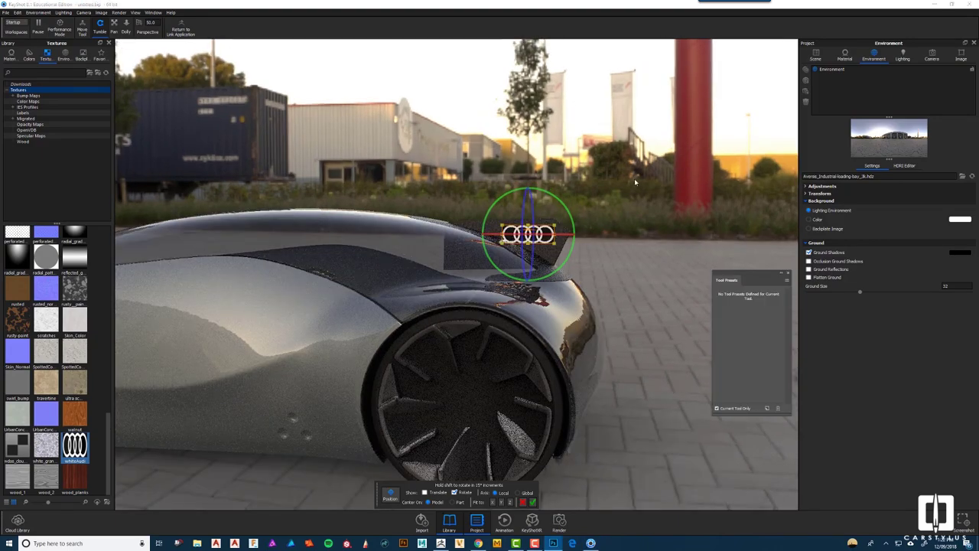
{"action": "left_click_drag", "start_coordinate": [635, 182], "coordinate": [633, 201]}
{"action": "scroll", "coordinate": [634, 196], "scroll_direction": "up", "scroll_amount": 5}
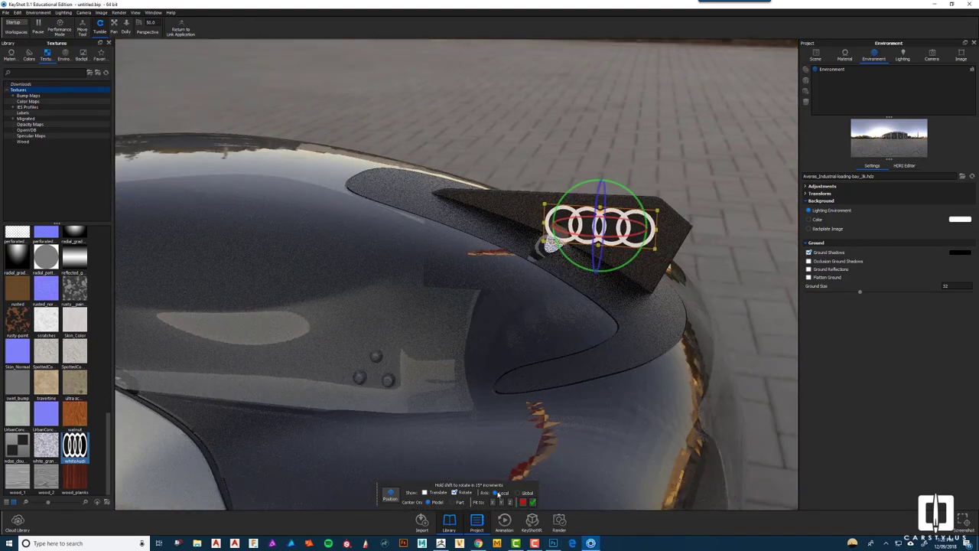
{"action": "left_click_drag", "start_coordinate": [655, 211], "coordinate": [624, 228]}
{"action": "left_click_drag", "start_coordinate": [716, 200], "coordinate": [720, 157]}
{"action": "mouse_move", "coordinate": [621, 204]}
{"action": "left_mouse_down"}
{"action": "mouse_move", "coordinate": [642, 209]}
{"action": "mouse_move", "coordinate": [623, 201]}
{"action": "left_mouse_up"}
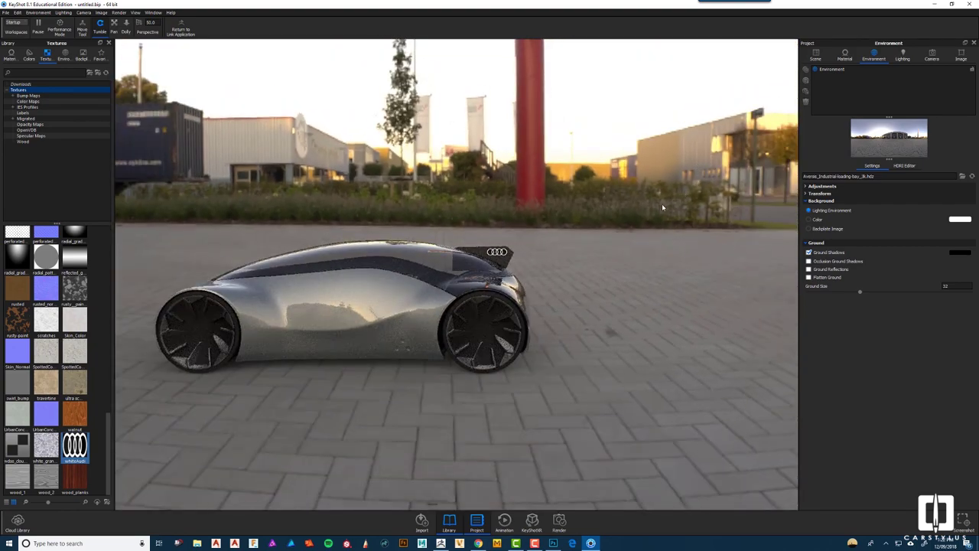
Add the whiteAudi texture as a label on the front panel and shift it towards the centre.
{"action": "left_click_drag", "start_coordinate": [662, 206], "coordinate": [258, 397]}
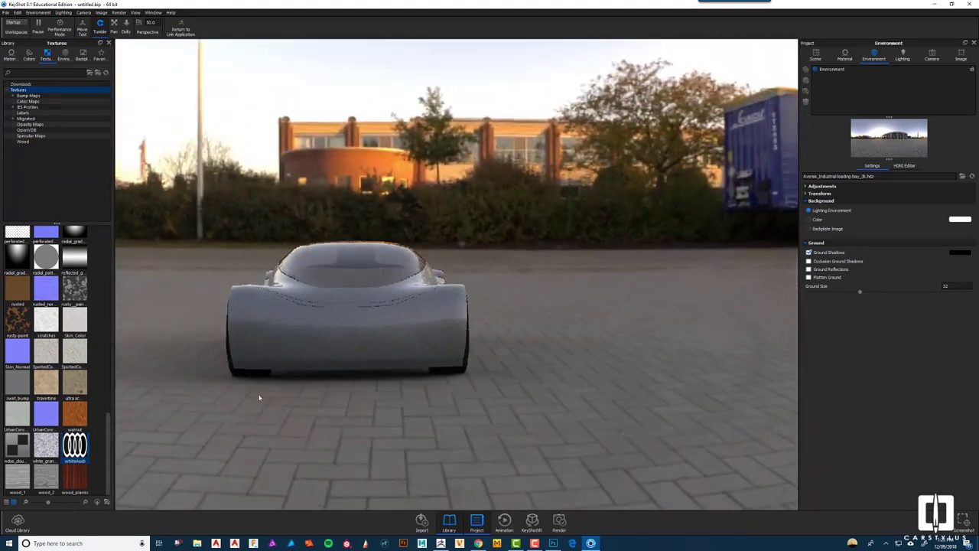
{"action": "left_click_drag", "start_coordinate": [348, 327], "coordinate": [349, 329]}
{"action": "left_click", "coordinate": [386, 356]}
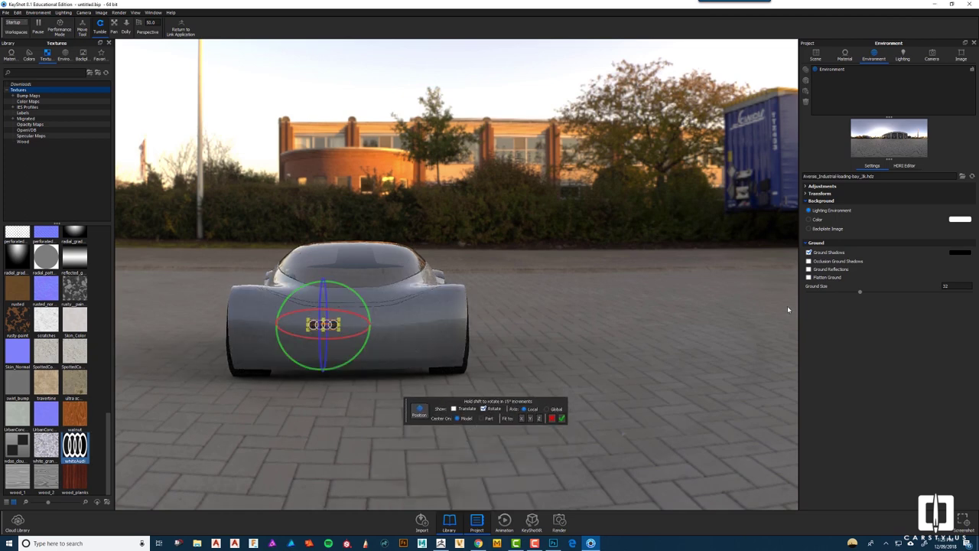
{"action": "left_click_drag", "start_coordinate": [324, 325], "coordinate": [362, 328]}
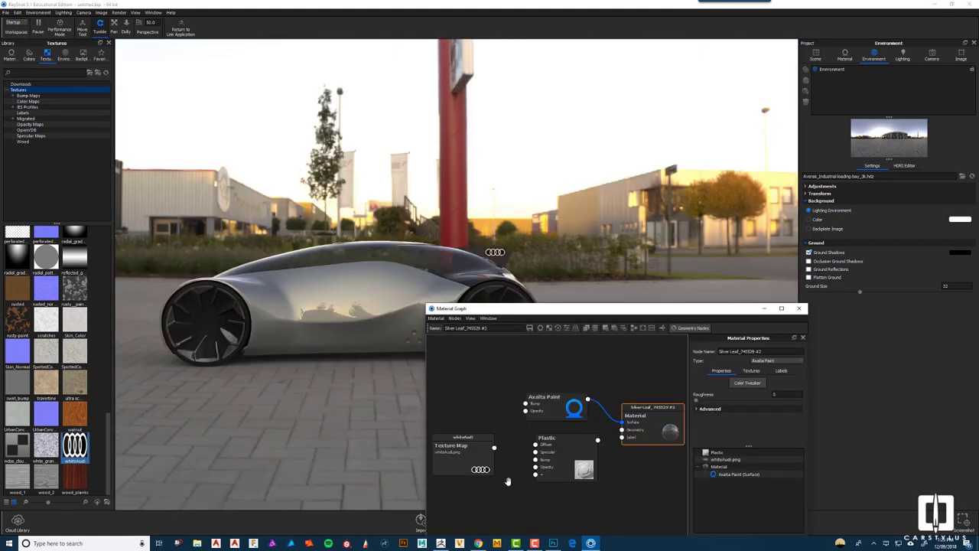
Remove the front Audi logo's texture map from the Silver Leaf paint's material graph.
{"action": "right_click", "coordinate": [482, 457]}
{"action": "left_click", "coordinate": [492, 443]}
{"action": "left_click", "coordinate": [801, 309]}
Enable ground reflections and replace the background with a dark grey colour of 18% value.
{"action": "left_click_drag", "start_coordinate": [597, 298], "coordinate": [501, 368]}
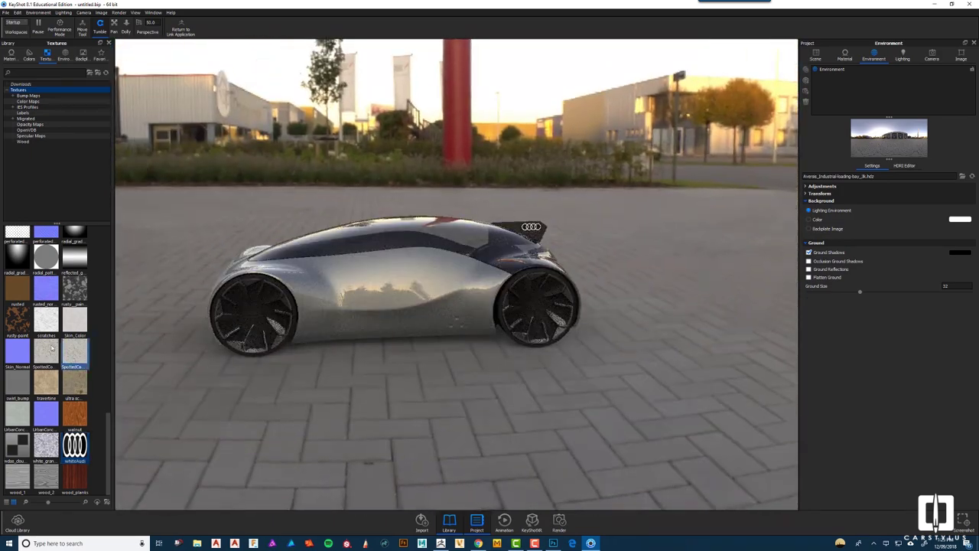
{"action": "scroll", "coordinate": [309, 377], "scroll_direction": "up", "scroll_amount": 3}
{"action": "left_click_drag", "start_coordinate": [428, 378], "coordinate": [490, 398]}
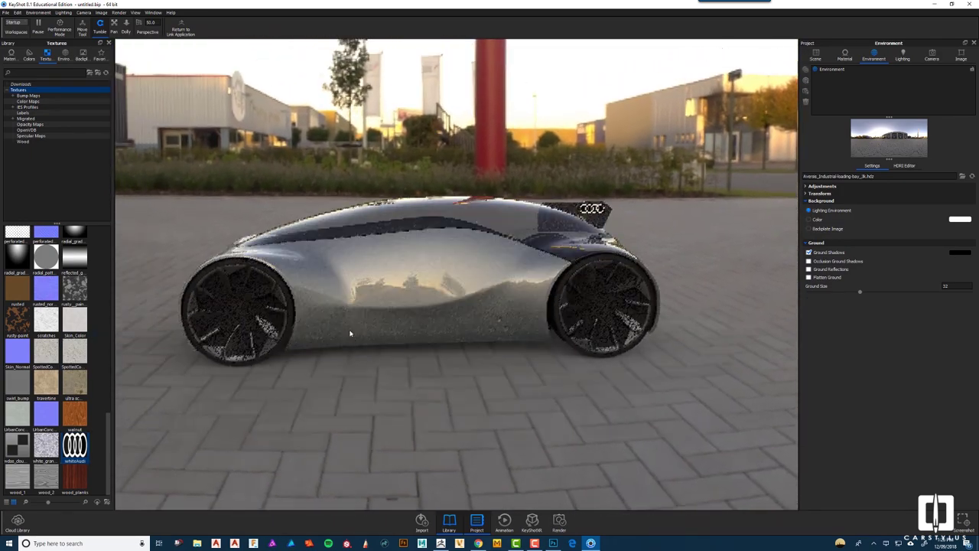
{"action": "left_click", "coordinate": [809, 269]}
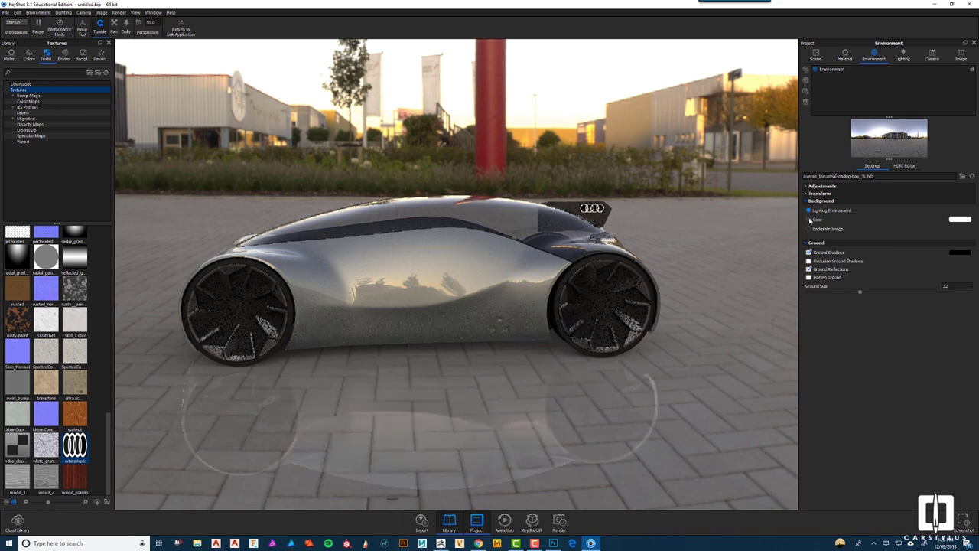
{"action": "left_click", "coordinate": [808, 220]}
{"action": "left_click", "coordinate": [960, 220]}
{"action": "left_click_drag", "start_coordinate": [937, 253], "coordinate": [861, 257]}
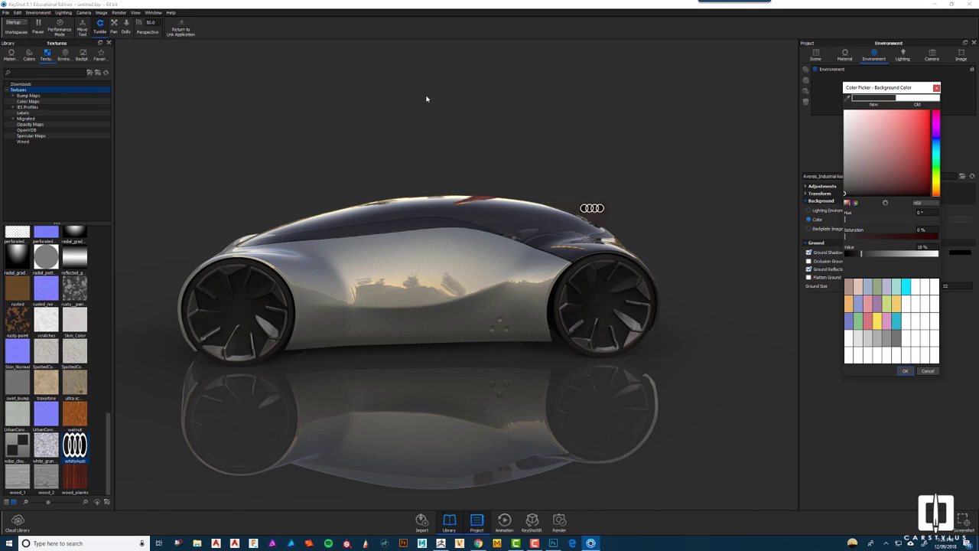
Render the side view of the car as a still PNG image.
{"action": "left_click", "coordinate": [118, 13]}
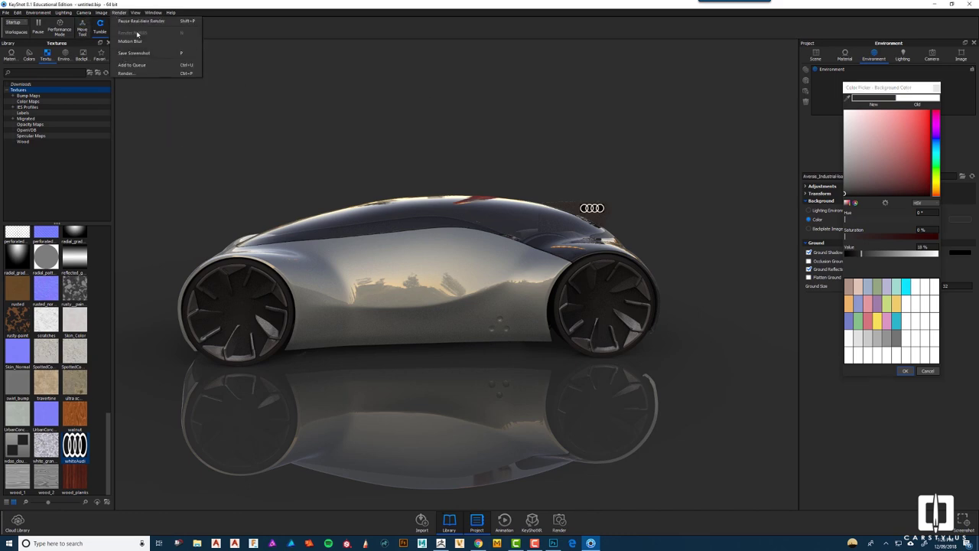
{"action": "left_click", "coordinate": [136, 74]}
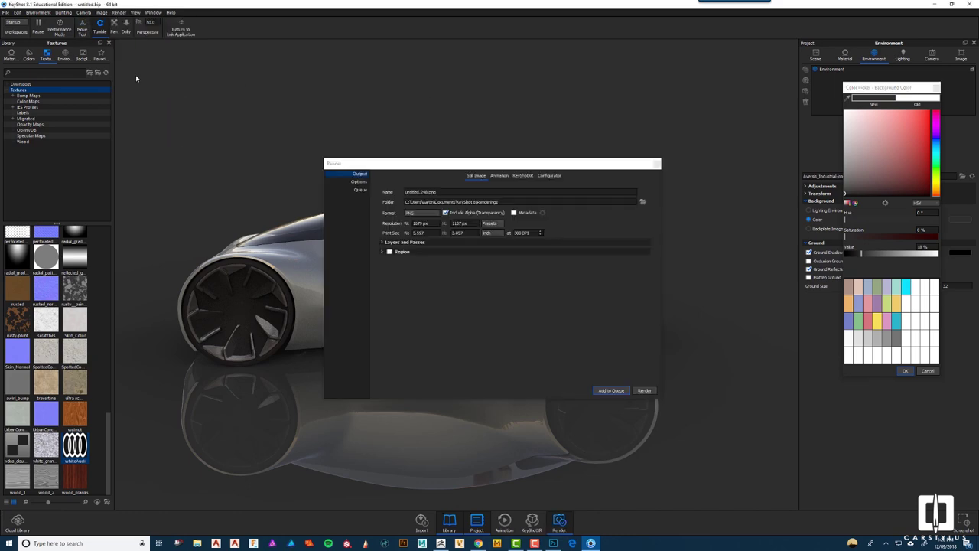
{"action": "left_click", "coordinate": [644, 390]}
{"action": "left_click_drag", "start_coordinate": [684, 229], "coordinate": [610, 82]}
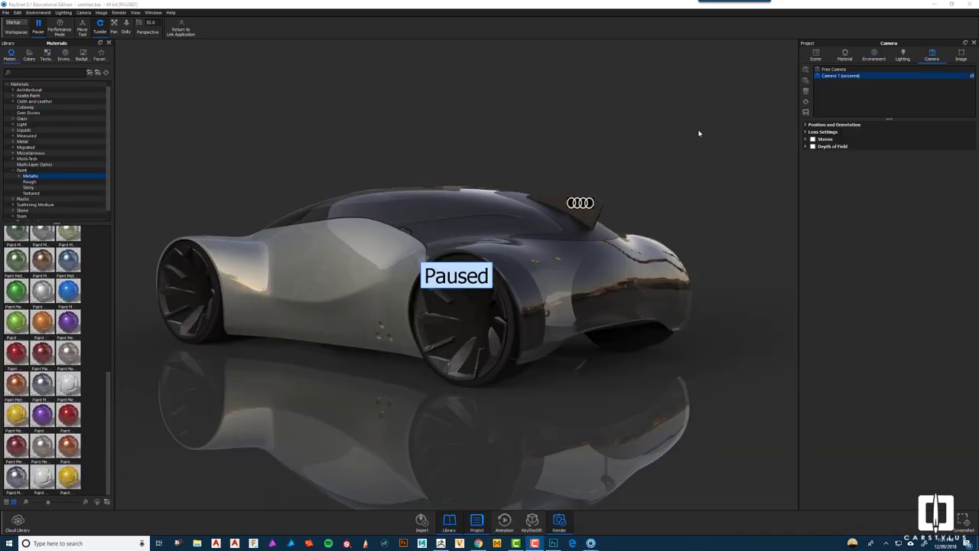
{"action": "left_click_drag", "start_coordinate": [575, 104], "coordinate": [762, 239]}
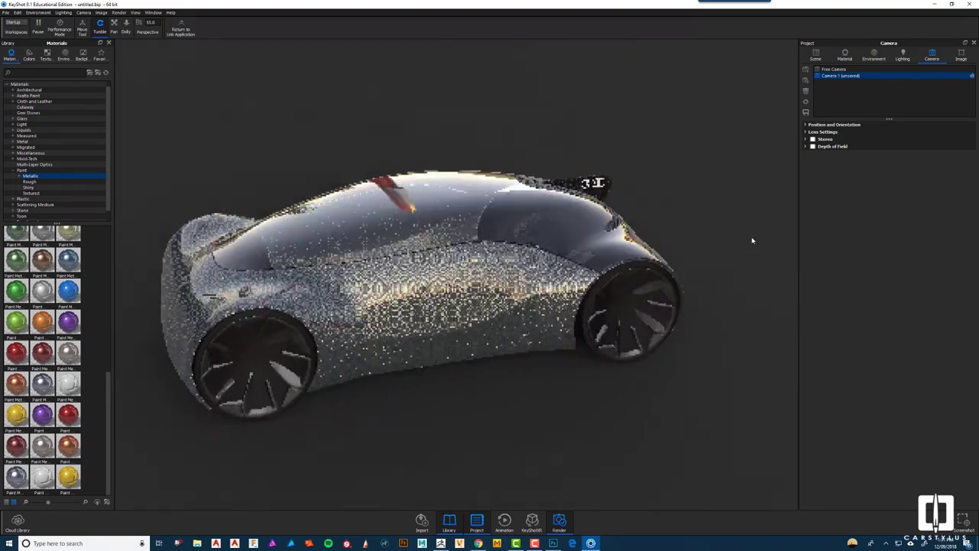